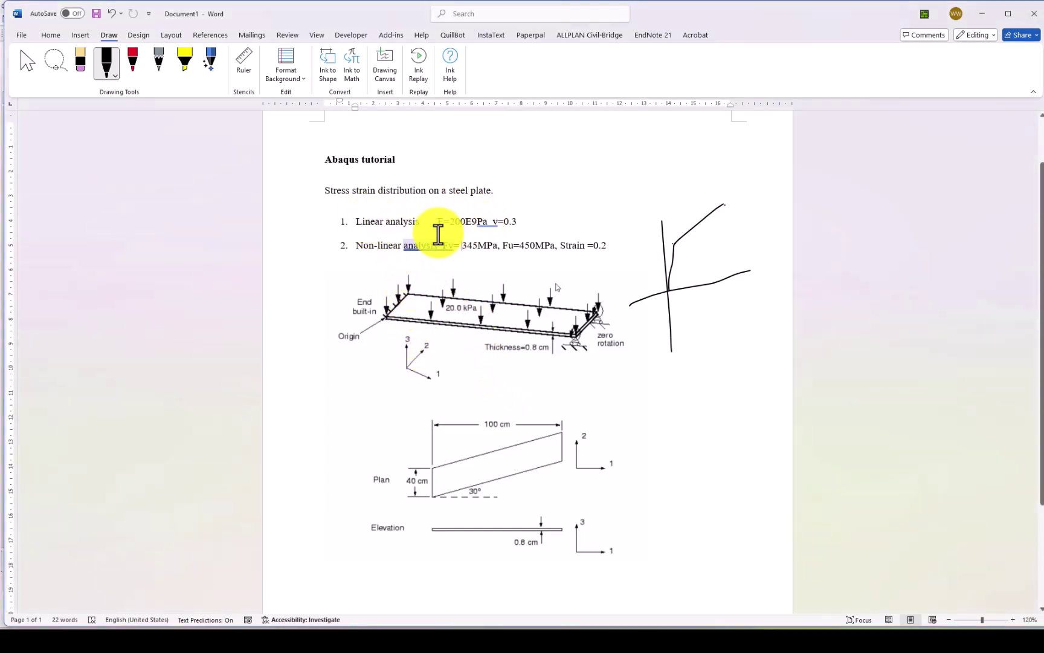
# Review the material properties given for the linear and non-linear analyses of the steel plate
pyautogui.moveTo(353, 243); pyautogui.dragTo(579, 257)
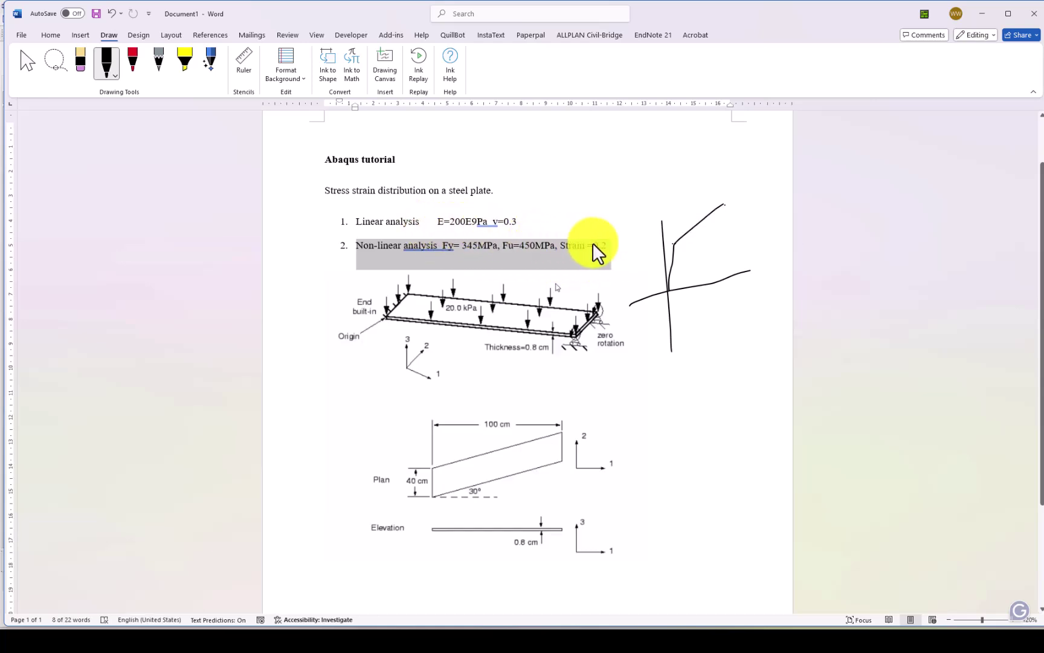
pyautogui.click(566, 256)
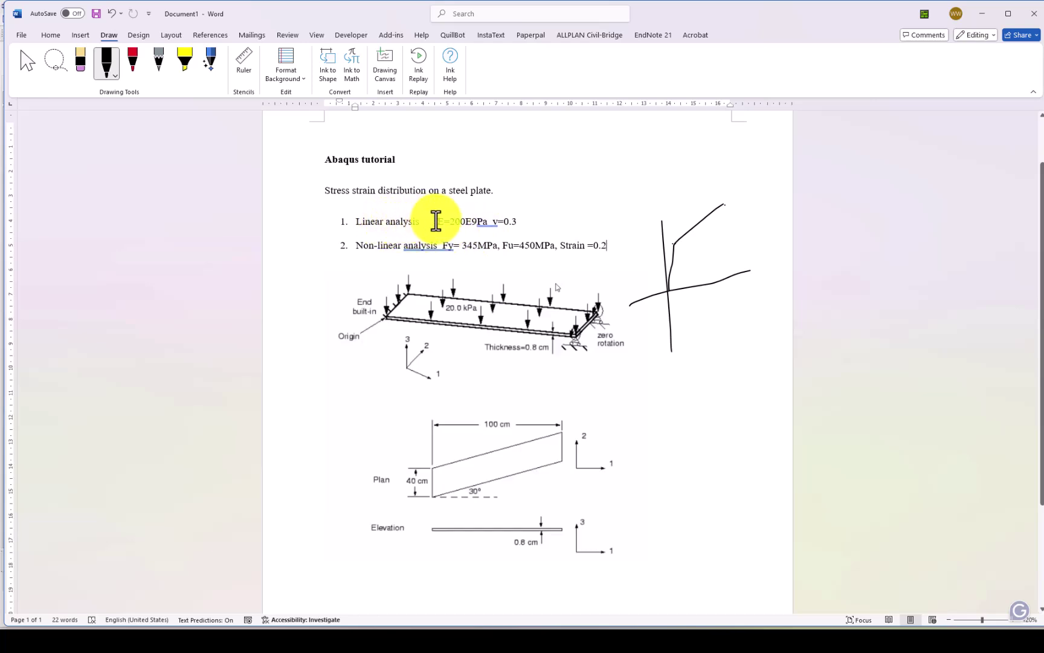
pyautogui.moveTo(529, 224); pyautogui.dragTo(492, 223)
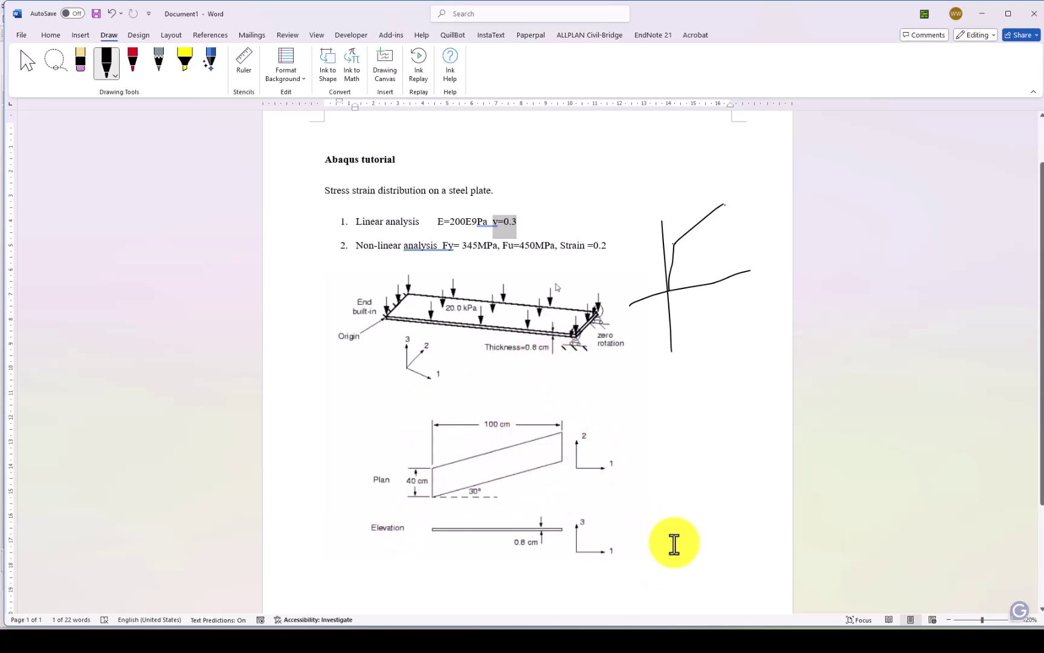
# Switch to the Abaqus/CAE session with the empty model and activate the Part module
pyautogui.click(701, 640)
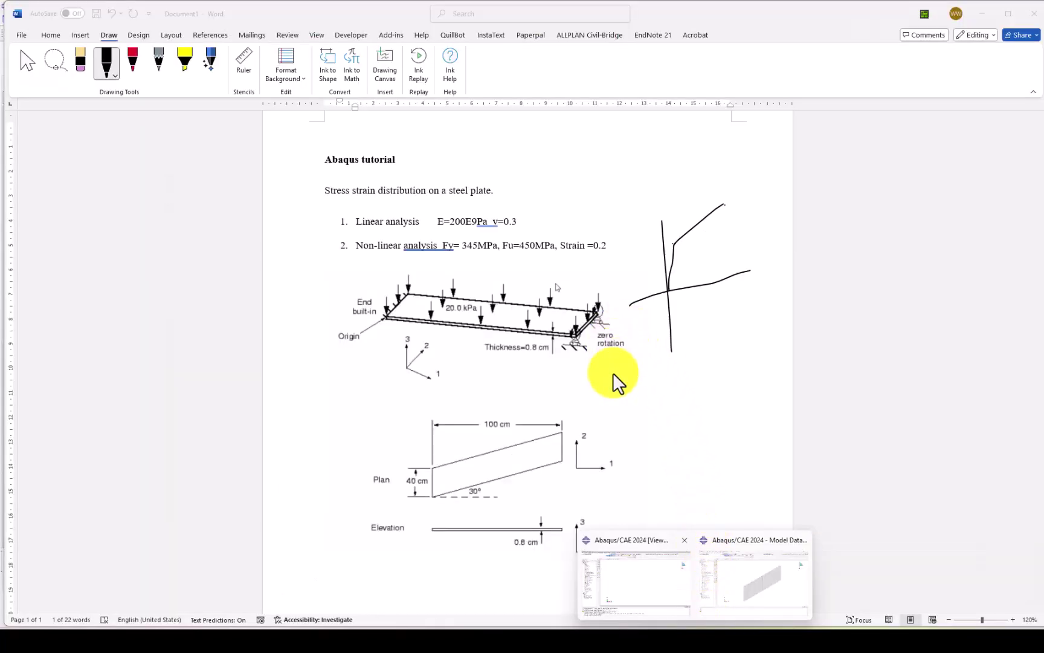
pyautogui.click(629, 577)
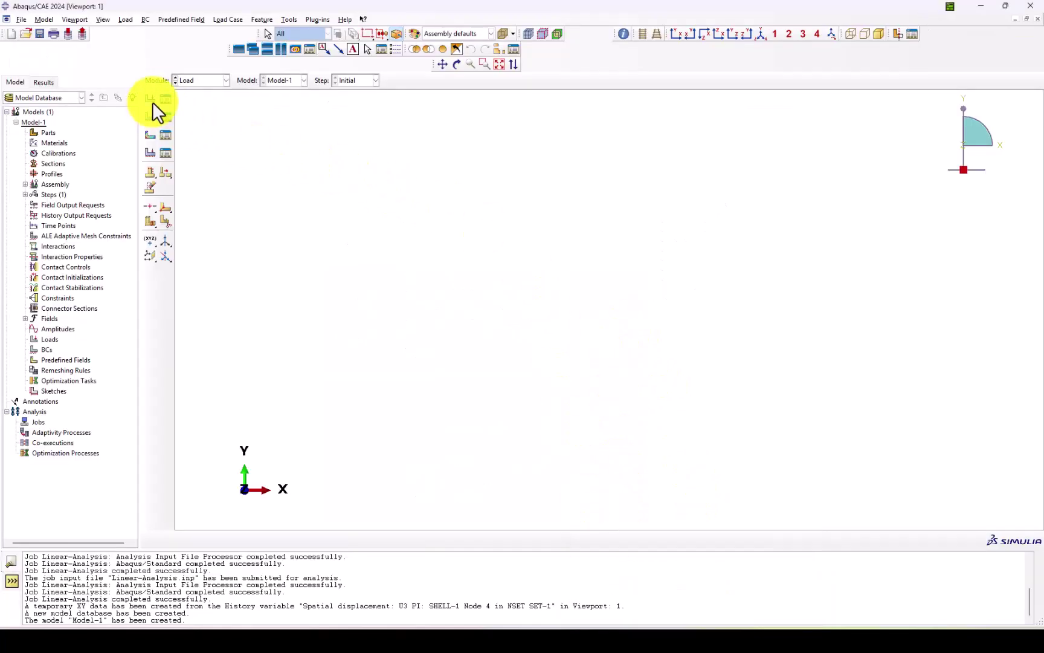
pyautogui.click(200, 79)
pyautogui.click(192, 91)
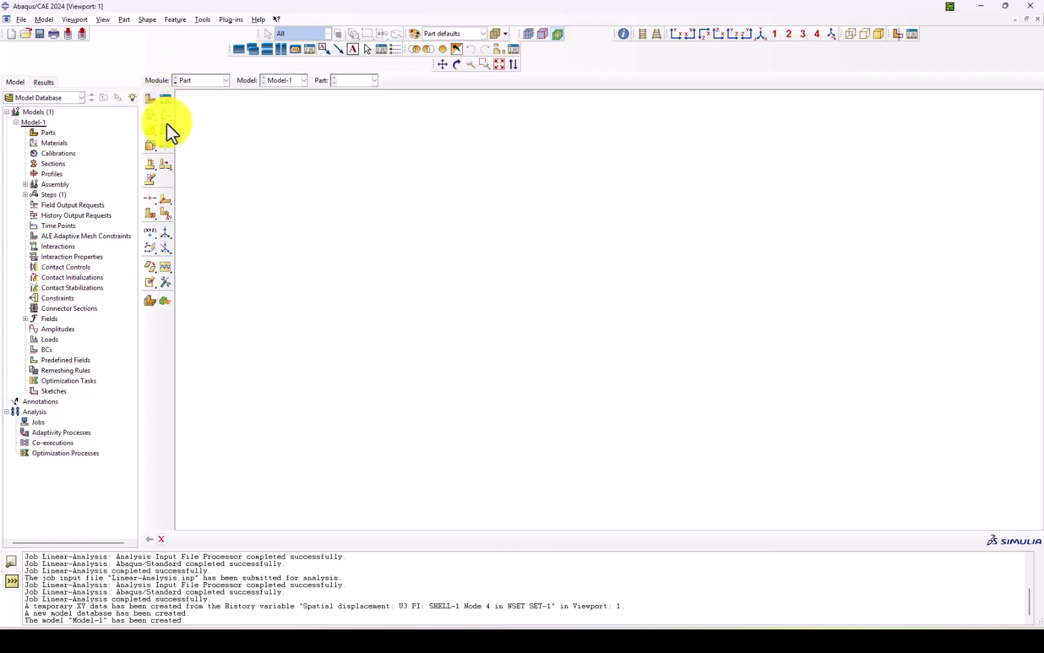
# Create a 3D deformable planar shell part named Shell with an approximate size of 3
pyautogui.click(149, 98)
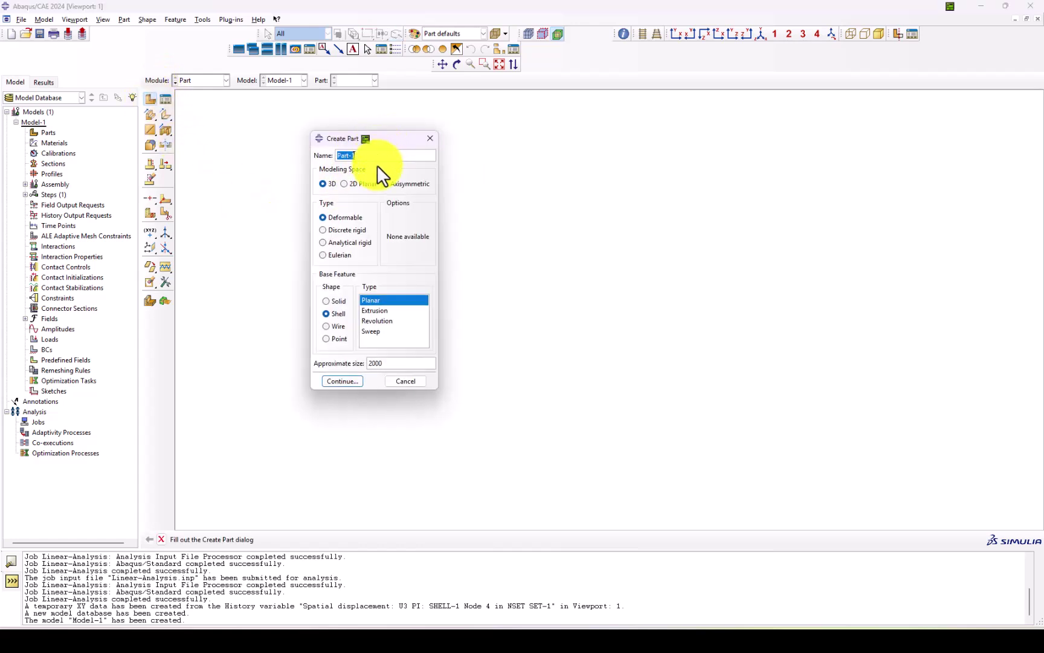
pyautogui.write('Shell')
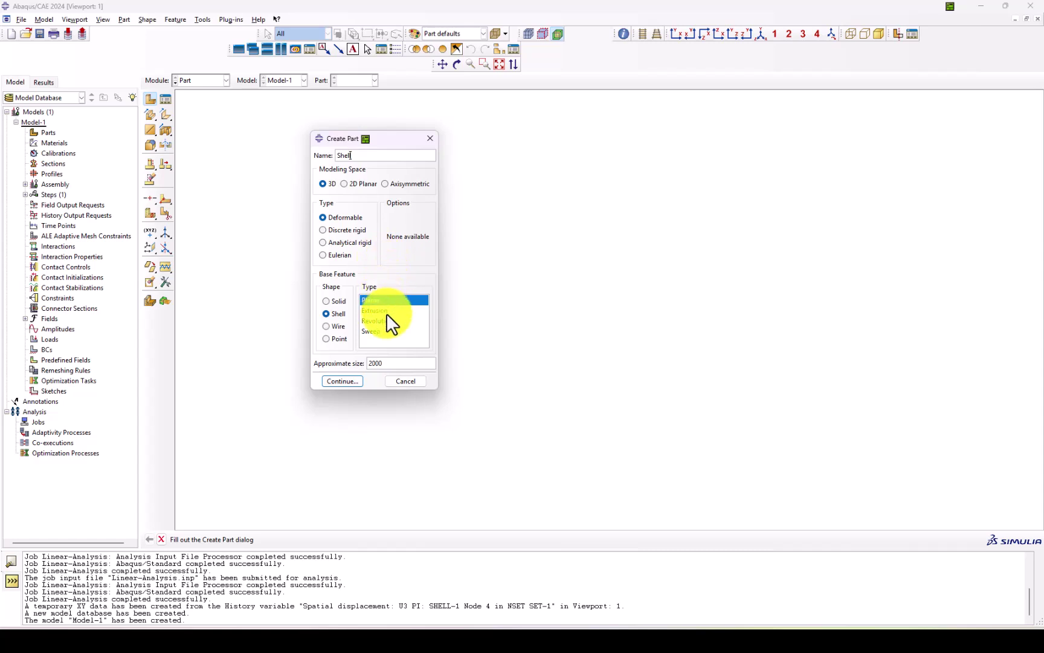
pyautogui.doubleClick(373, 362)
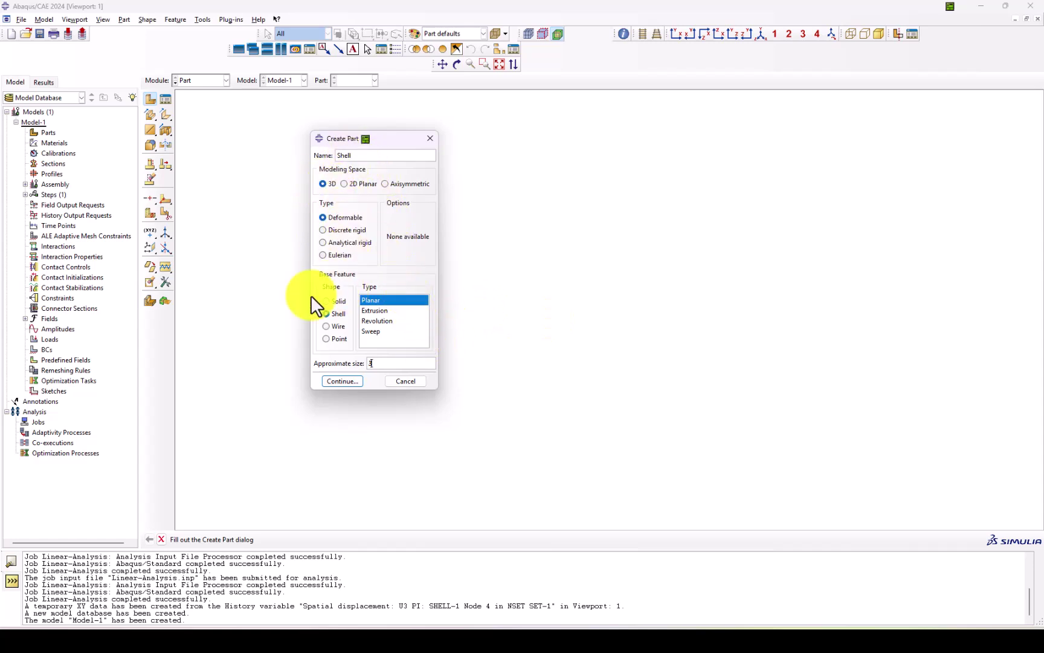
pyautogui.click(340, 381)
# Sketch a rectangle about 0.45 wide and 0.29 high, starting on the vertical axis near the origin
pyautogui.click(165, 115)
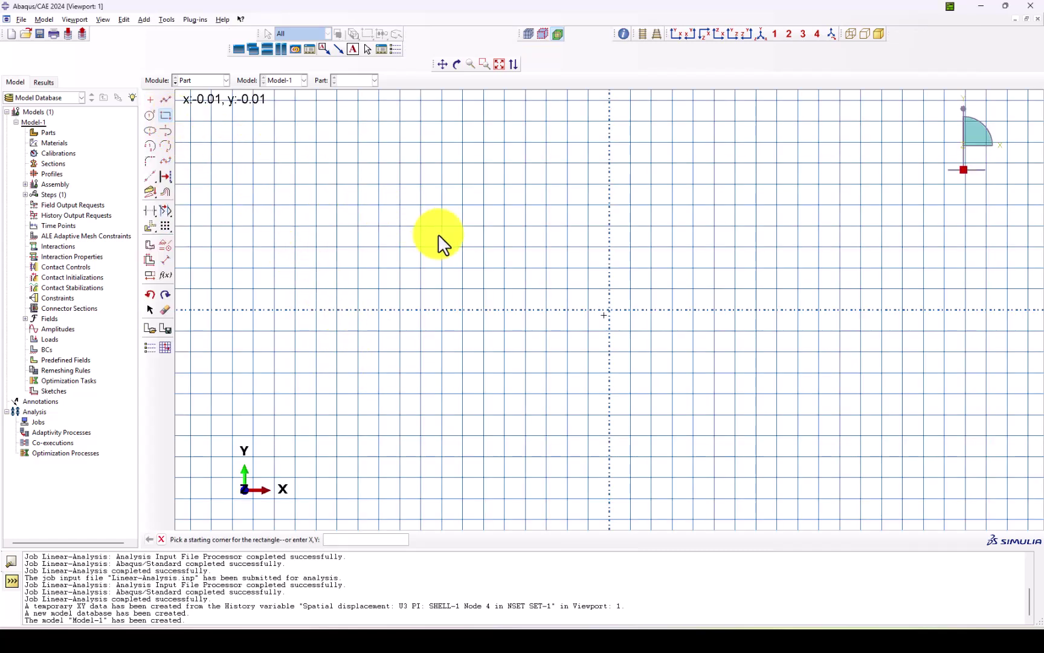
pyautogui.click(609, 305)
pyautogui.click(797, 183)
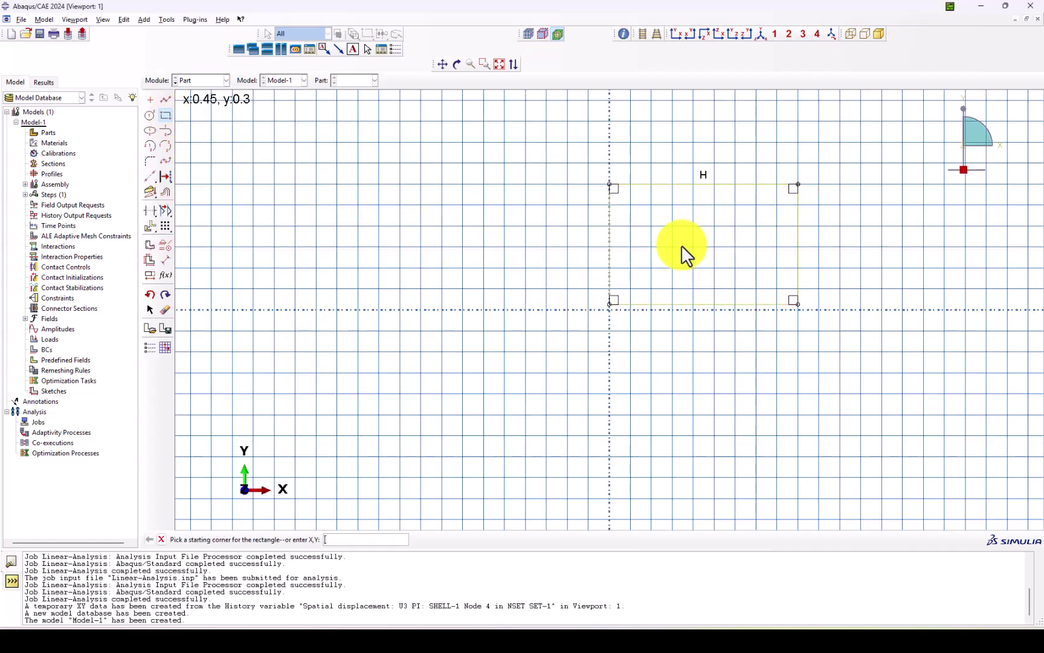
# Delete the rectangle's horizontal constraint and all its perpendicular corner constraints
pyautogui.click(165, 310)
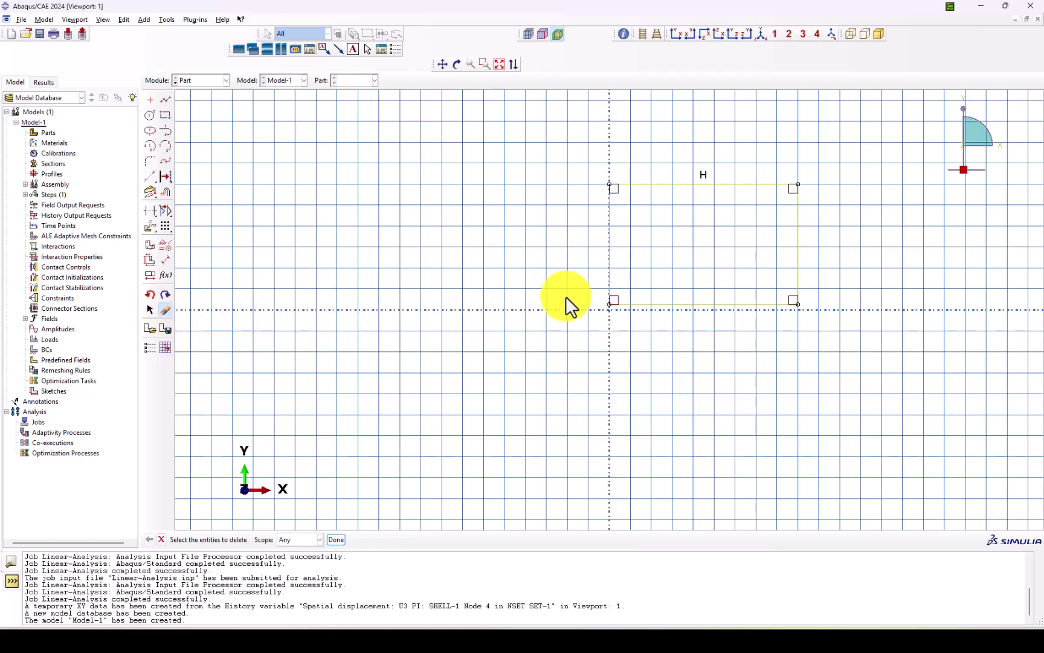
pyautogui.click(612, 296)
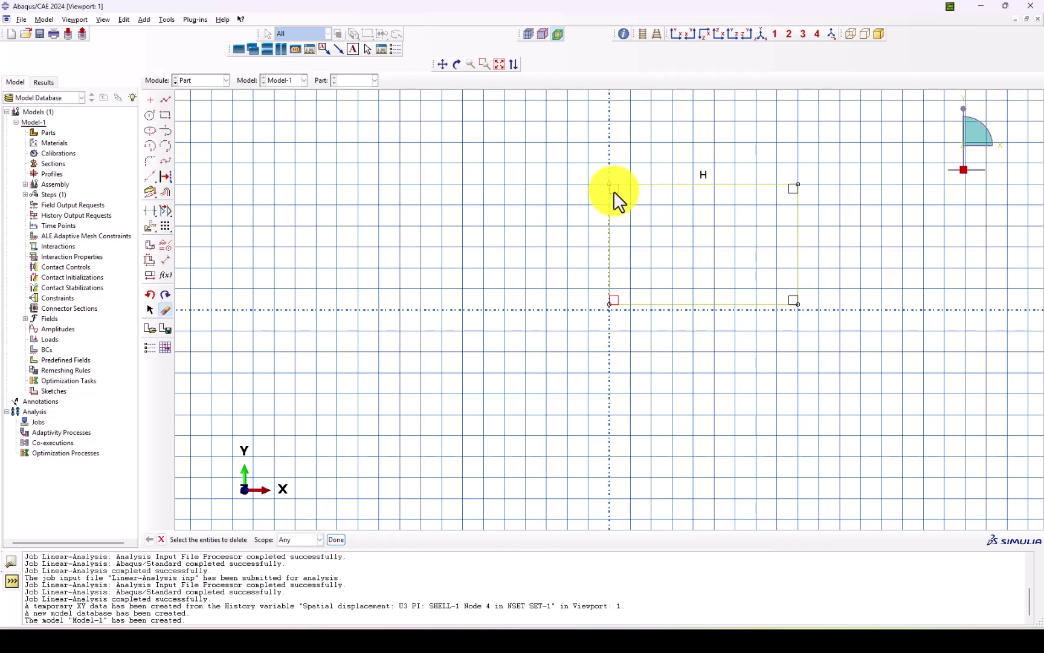
pyautogui.click(704, 175)
pyautogui.click(793, 189)
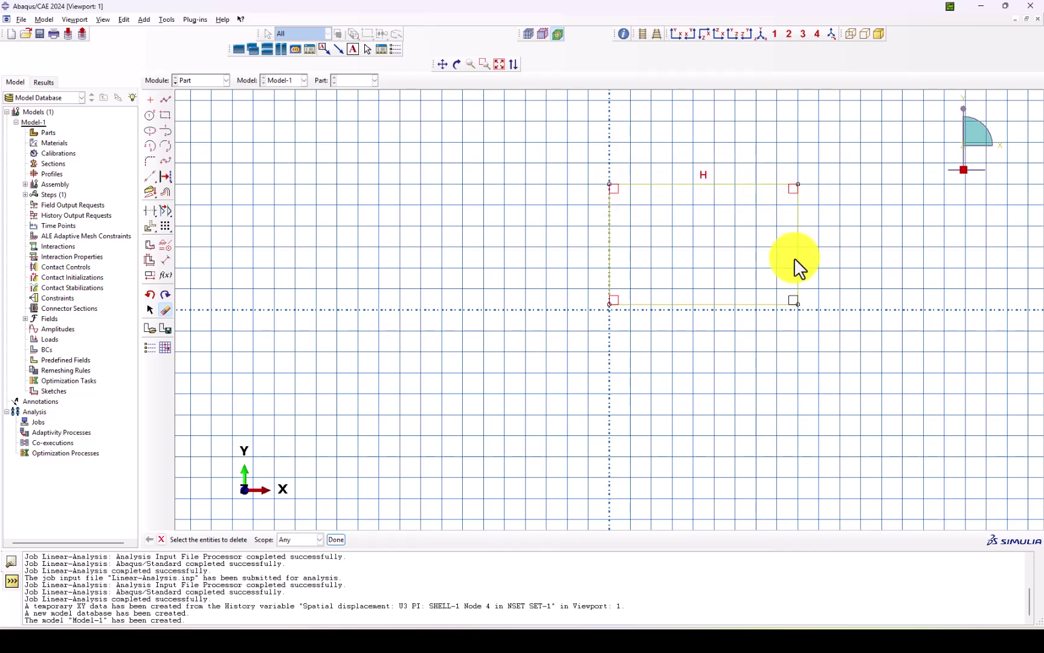
pyautogui.middleClick(737, 254)
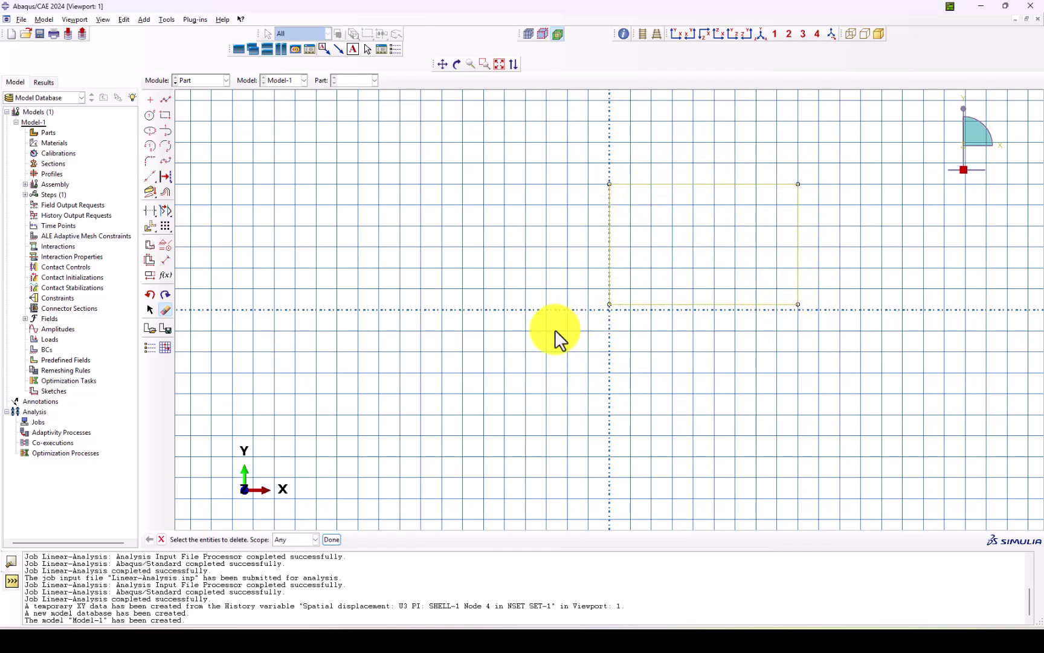
# Constrain the rectangle's upper and lower edges to be parallel and both side edges to be vertical
pyautogui.click(164, 245)
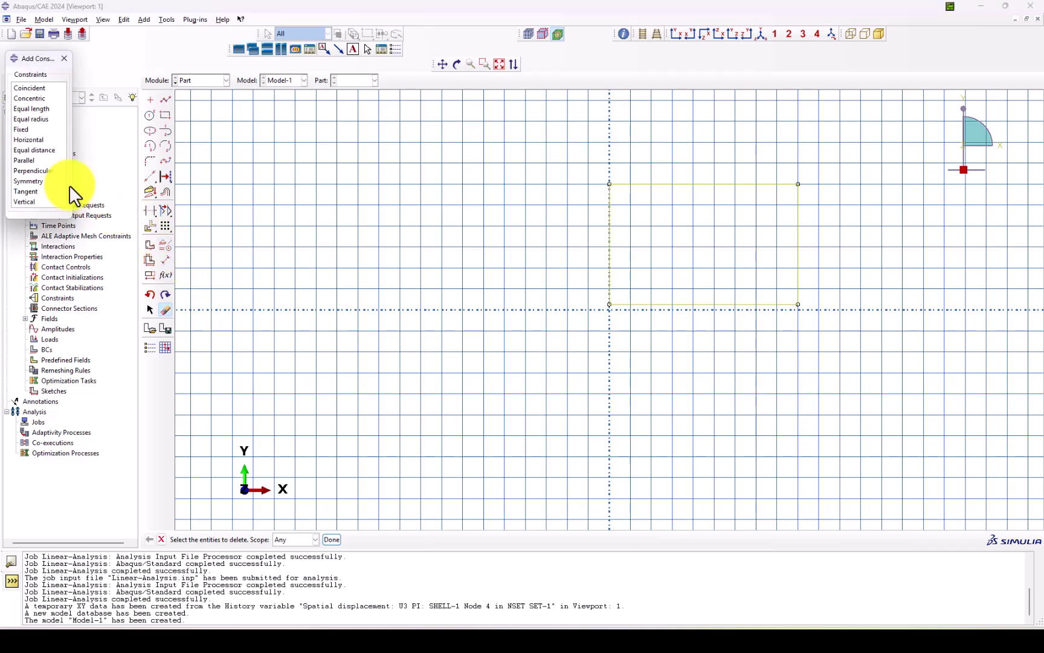
pyautogui.click(24, 160)
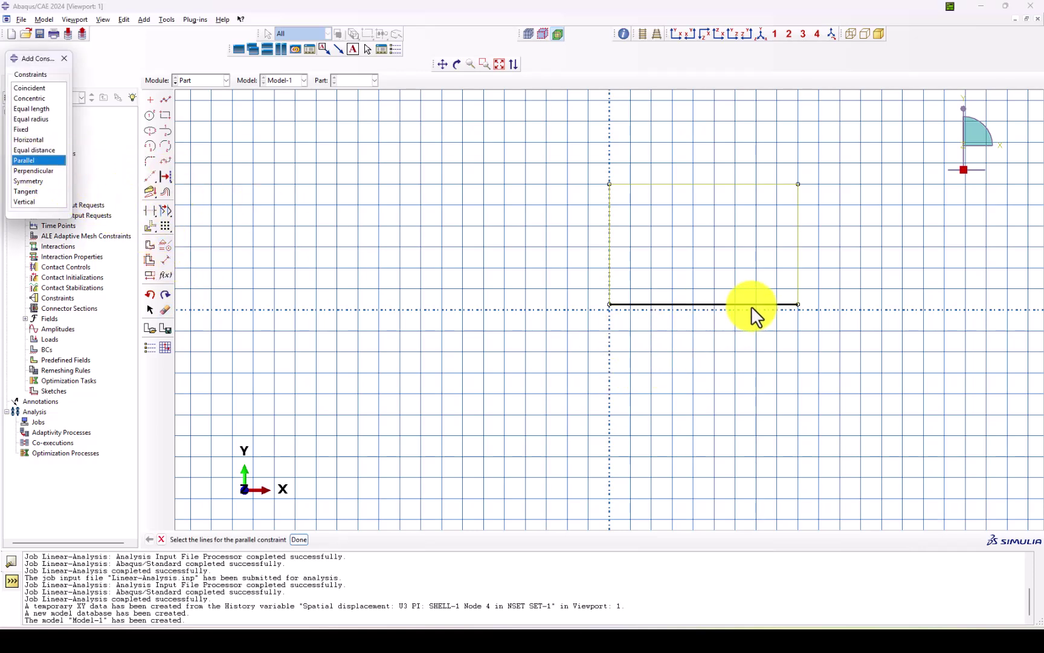
pyautogui.click(696, 305)
pyautogui.click(702, 187)
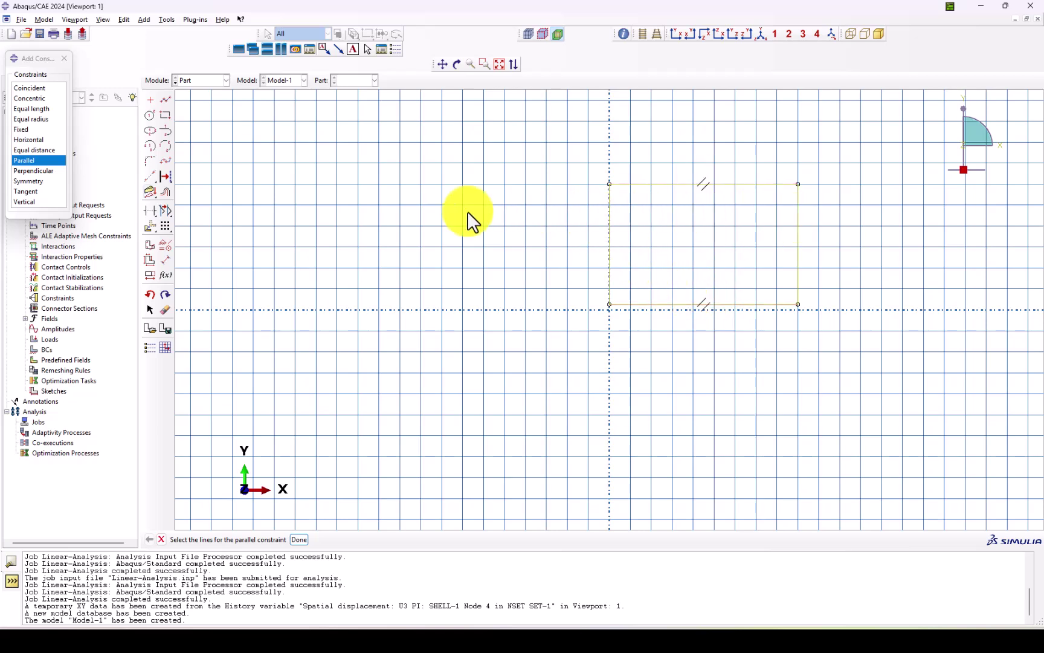
pyautogui.click(24, 201)
pyautogui.click(610, 239)
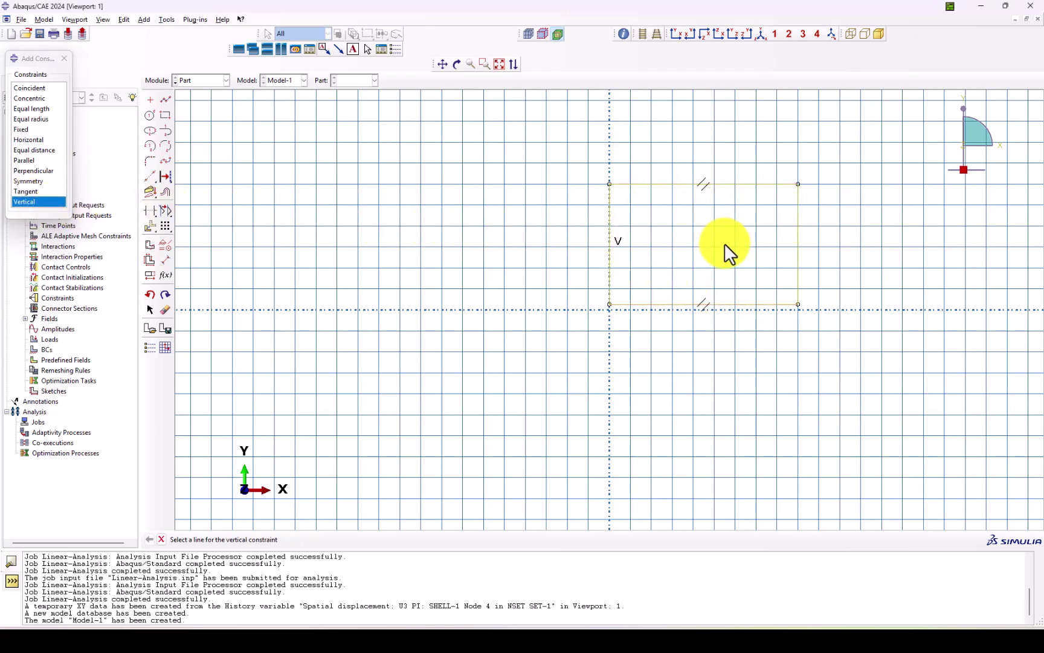
pyautogui.click(770, 266)
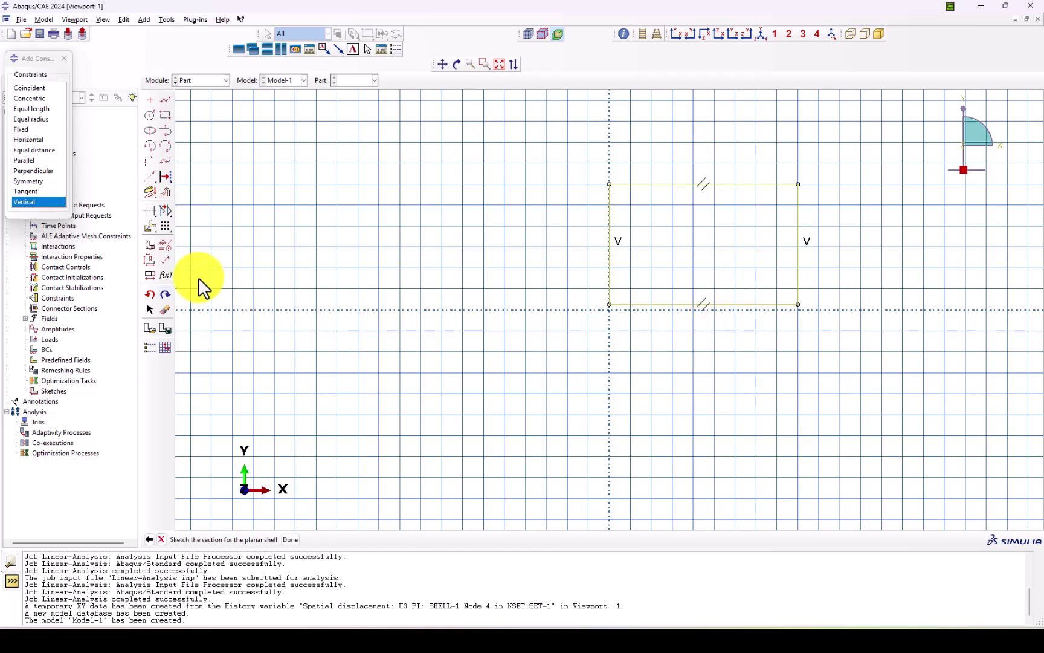
# Dimension the angle between the left edge and the lower edge as 60 degrees
pyautogui.click(608, 270)
pyautogui.click(645, 297)
pyautogui.click(636, 289)
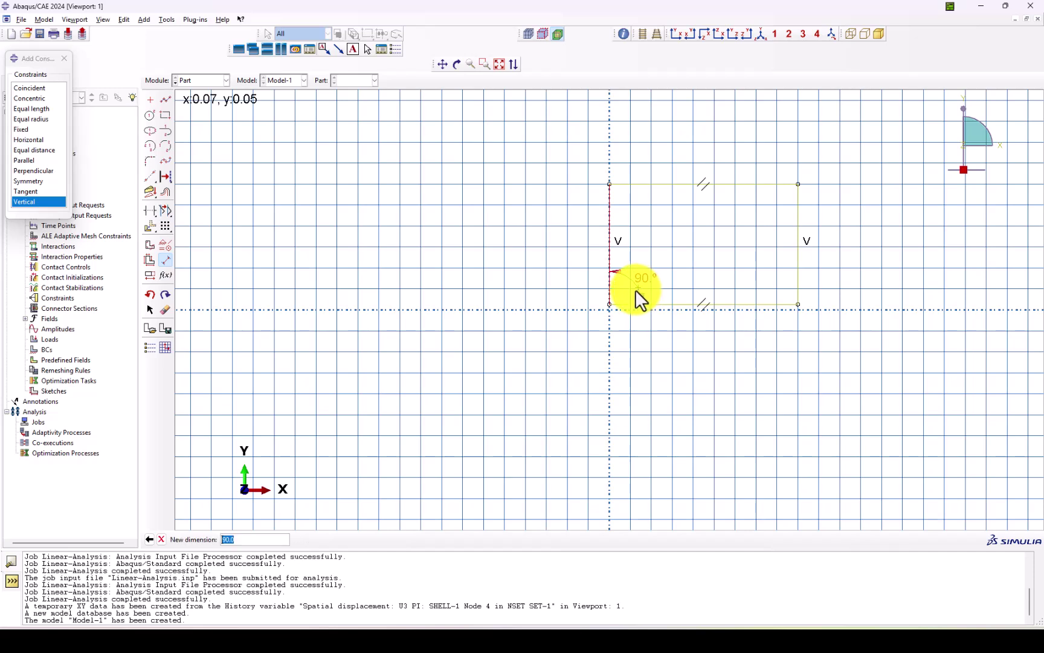
pyautogui.write('60')
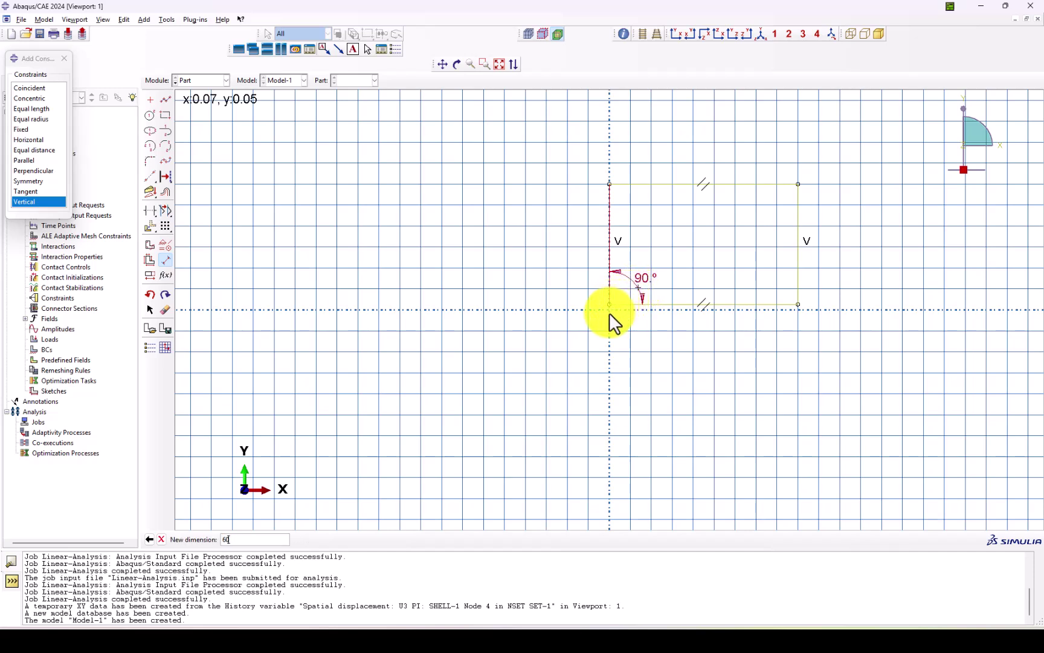
pyautogui.press('Return')
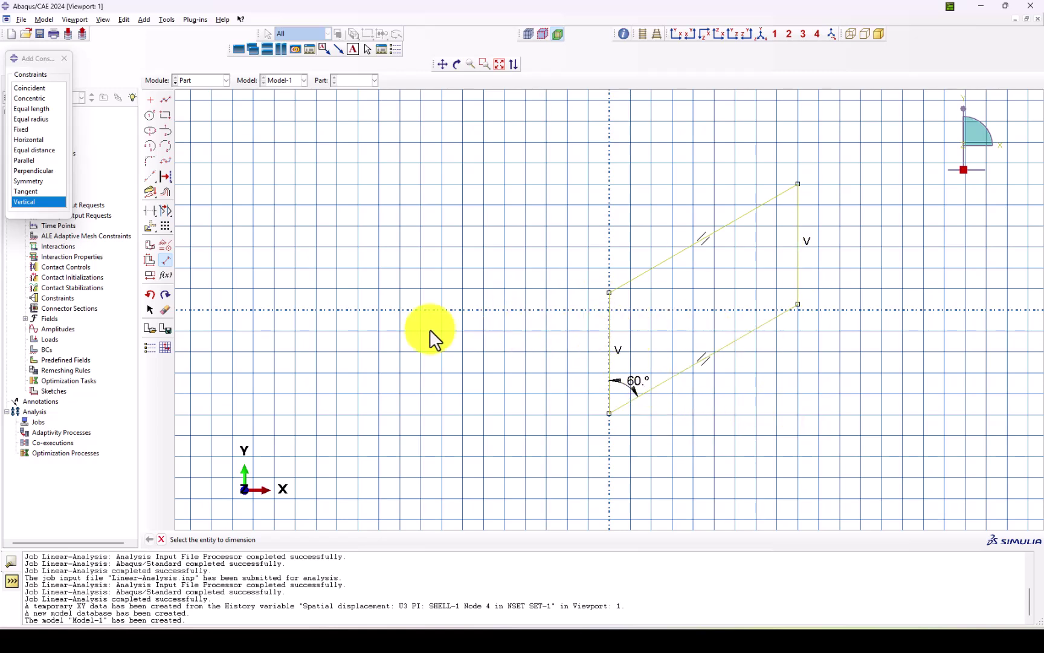
# Dimension the length of the profile's left vertical edge as 0.4
pyautogui.click(165, 260)
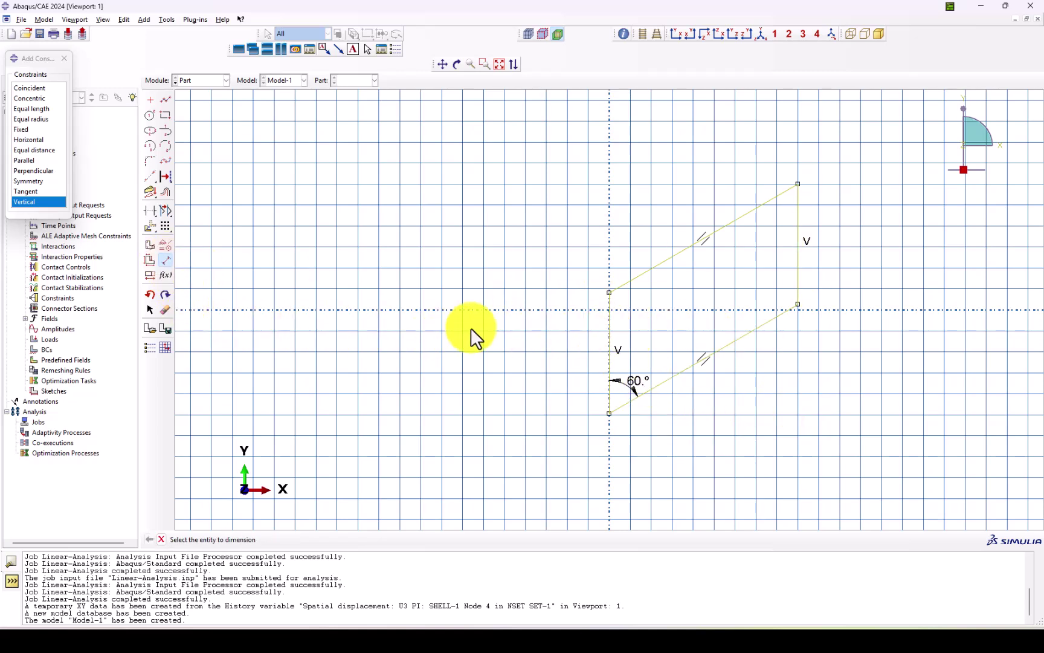
pyautogui.click(609, 294)
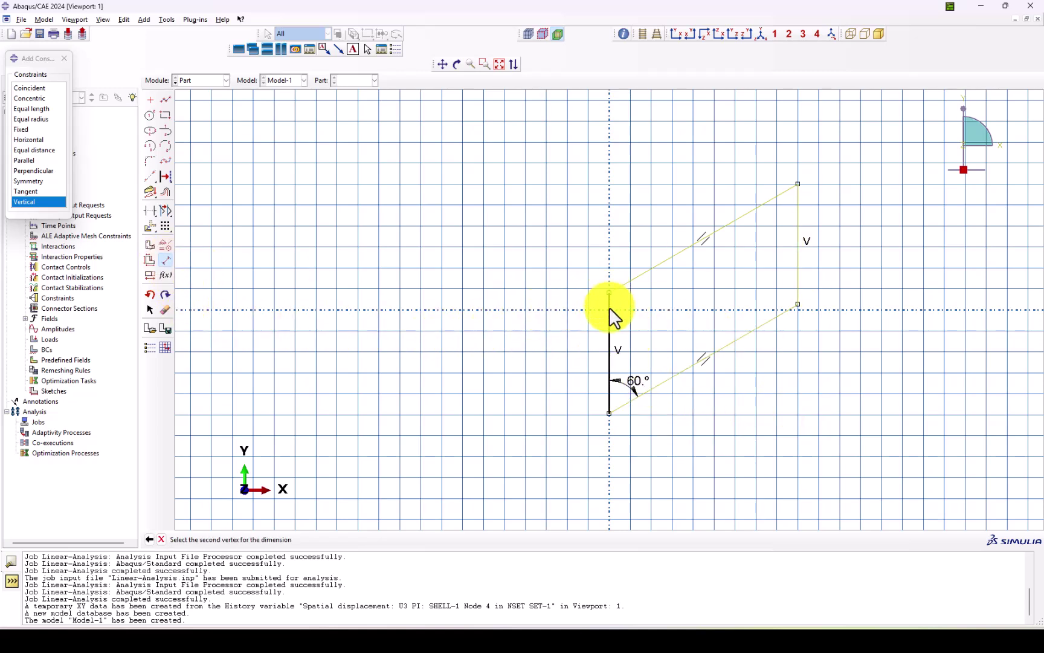
pyautogui.click(609, 404)
pyautogui.click(537, 404)
pyautogui.write('0.4')
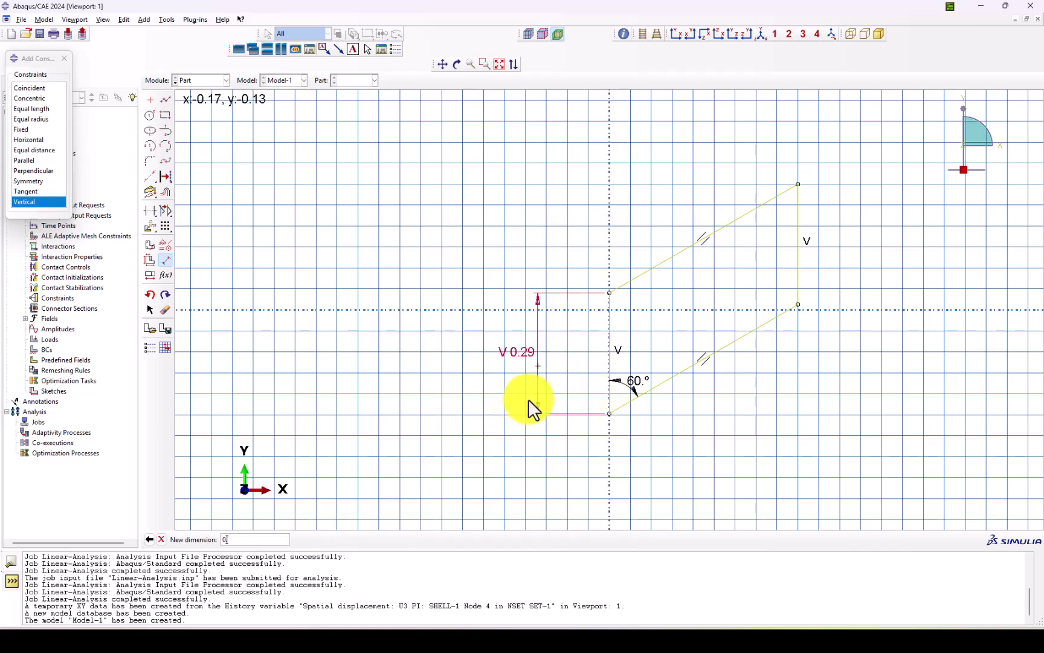
pyautogui.press('Return')
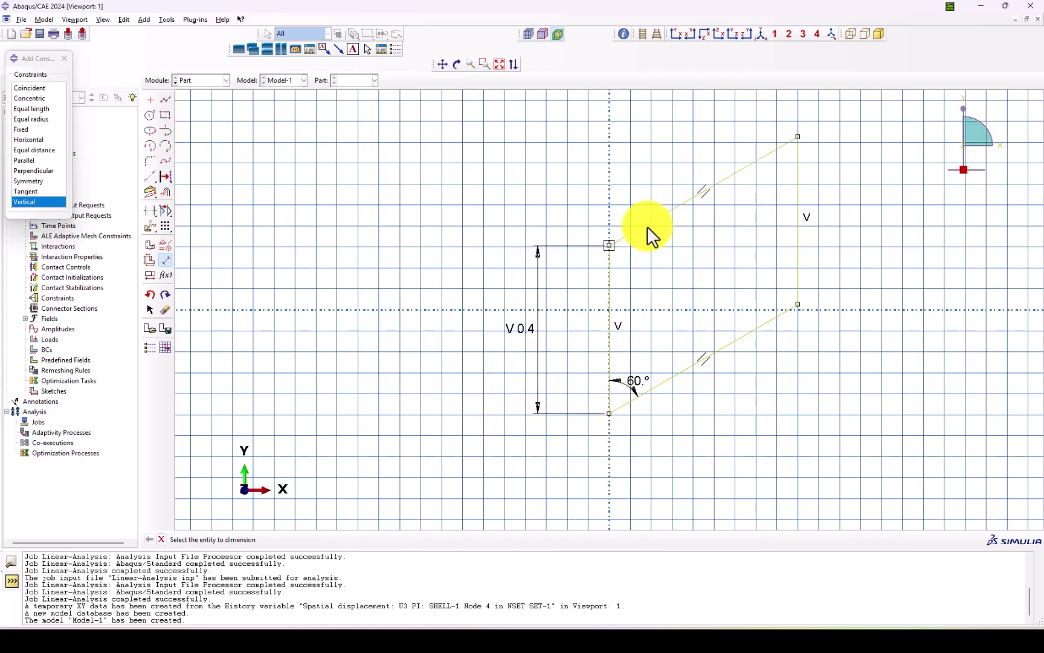
# Dimension the horizontal distance between the two upper corners as 1 and finish the shell sketch
pyautogui.click(611, 245)
pyautogui.click(797, 137)
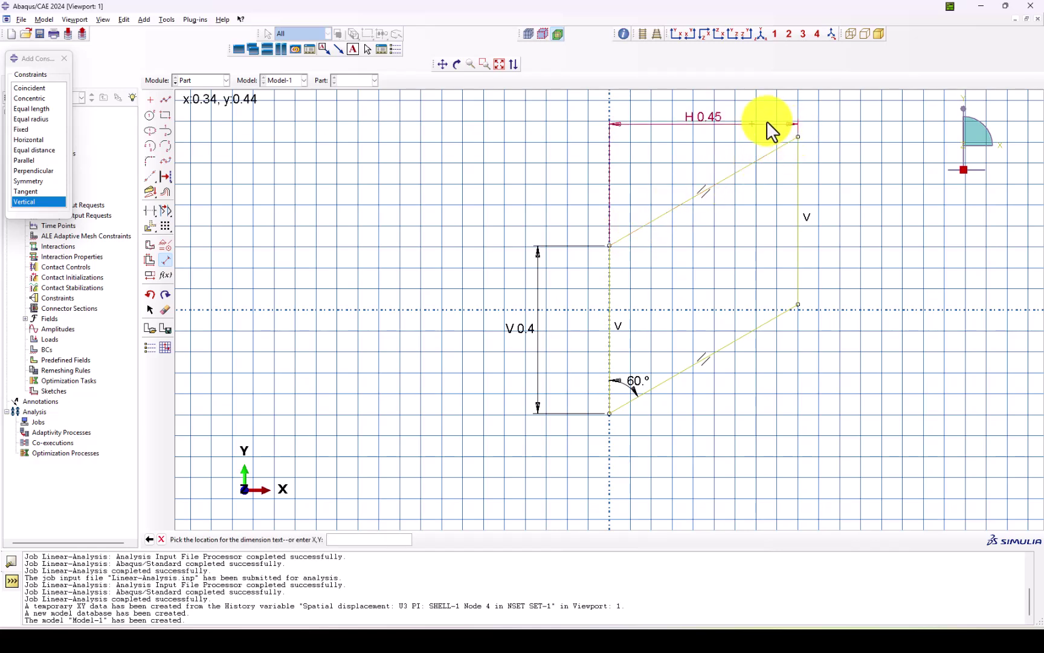
pyautogui.click(739, 126)
pyautogui.write('1')
pyautogui.press('Return')
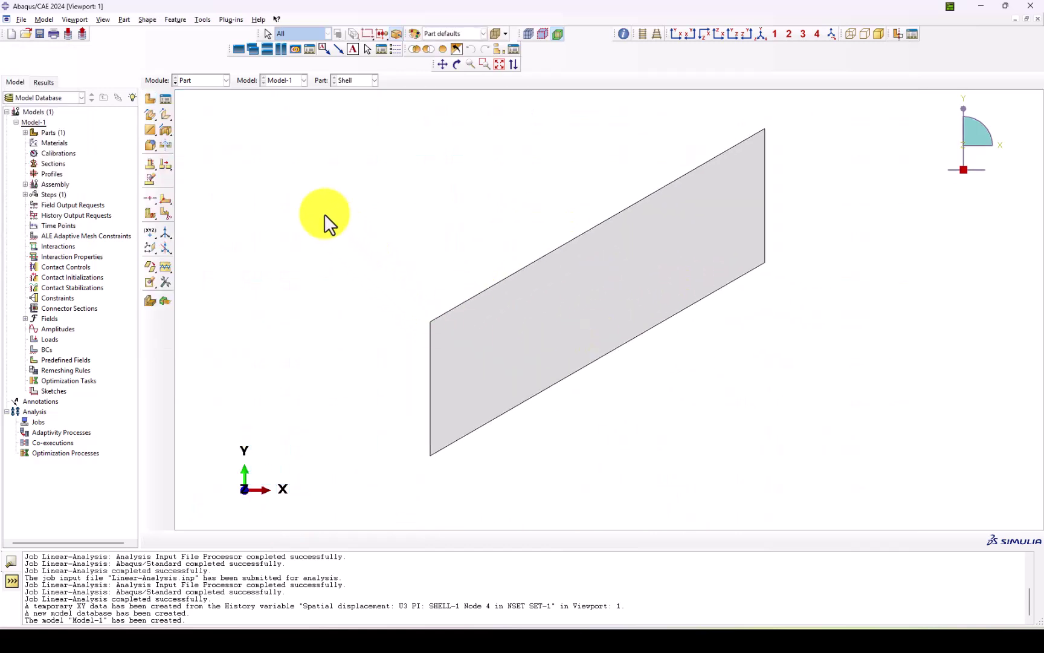
# Activate the Property module and start a new material named Elastic-steel
pyautogui.click(190, 80)
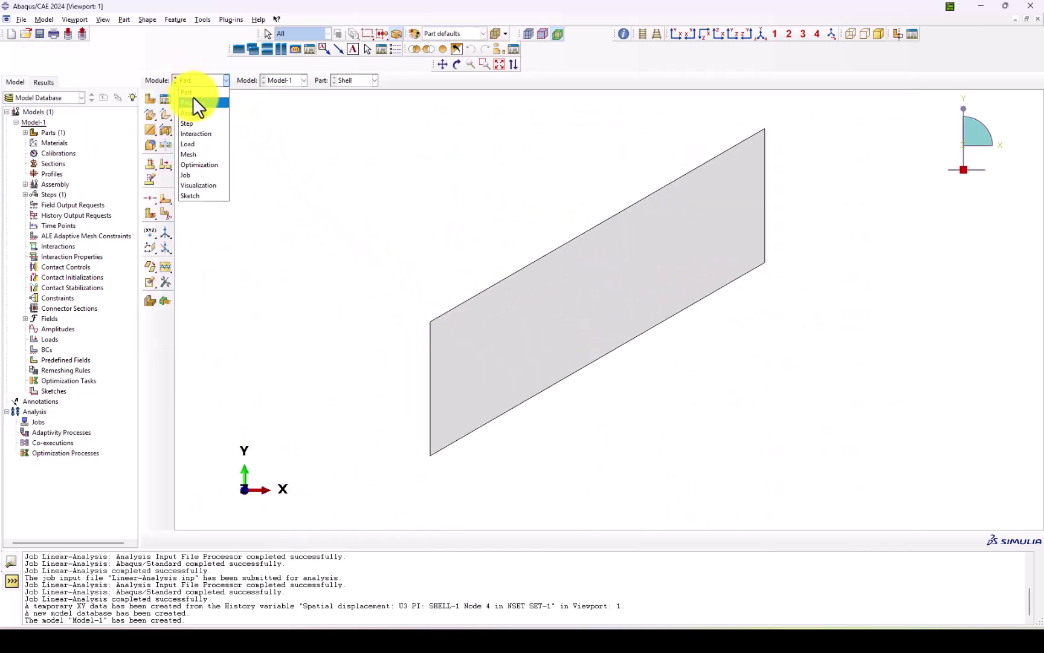
pyautogui.click(193, 96)
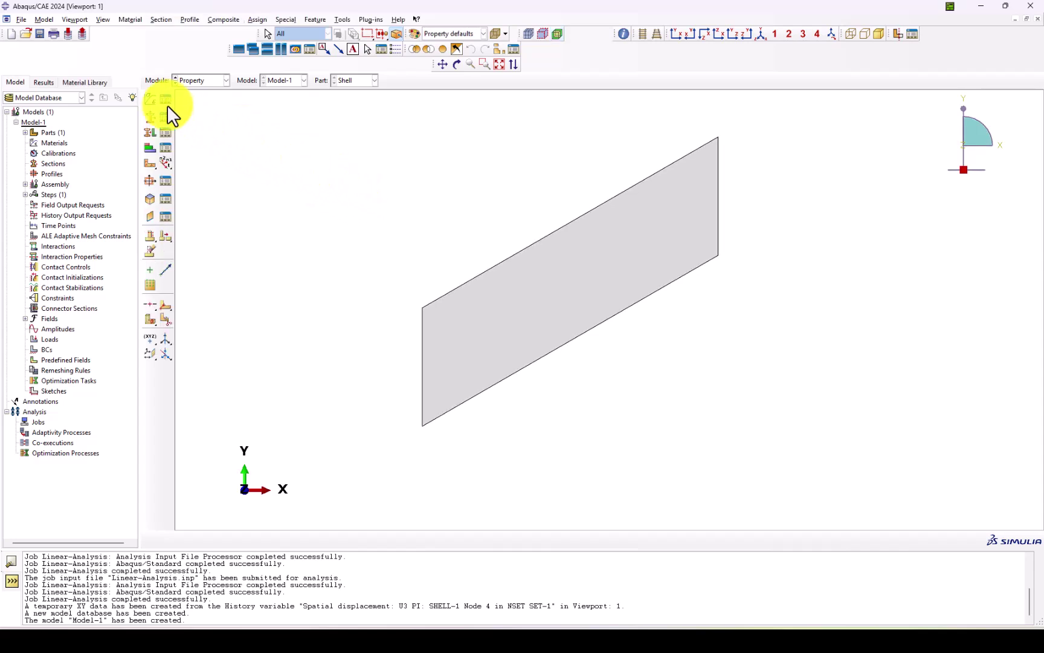
pyautogui.click(151, 99)
pyautogui.write('E')
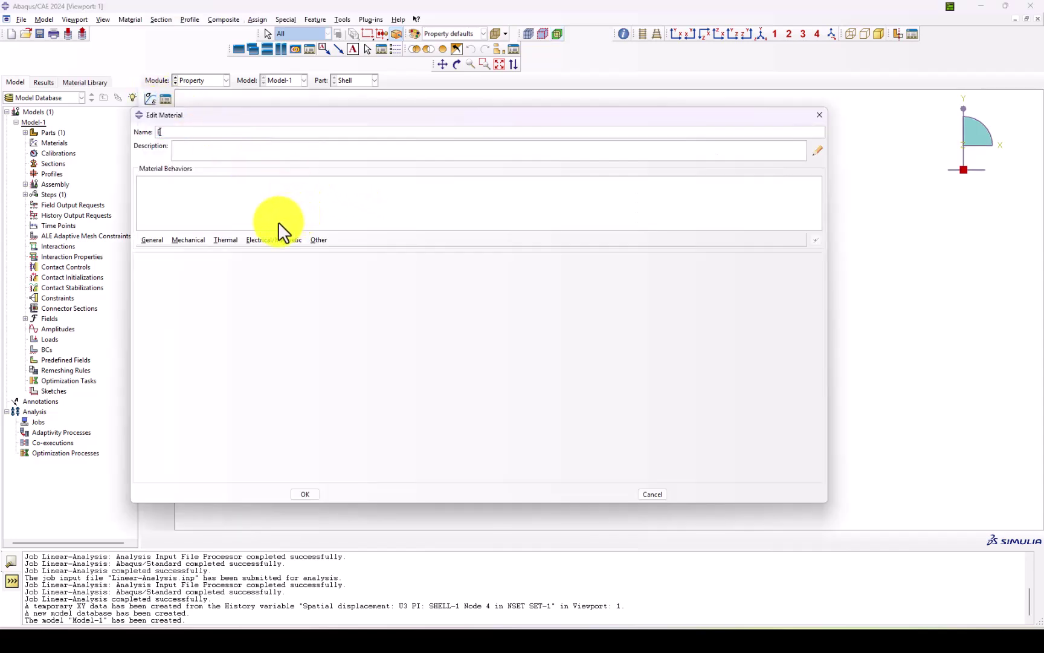
pyautogui.write('lastic')
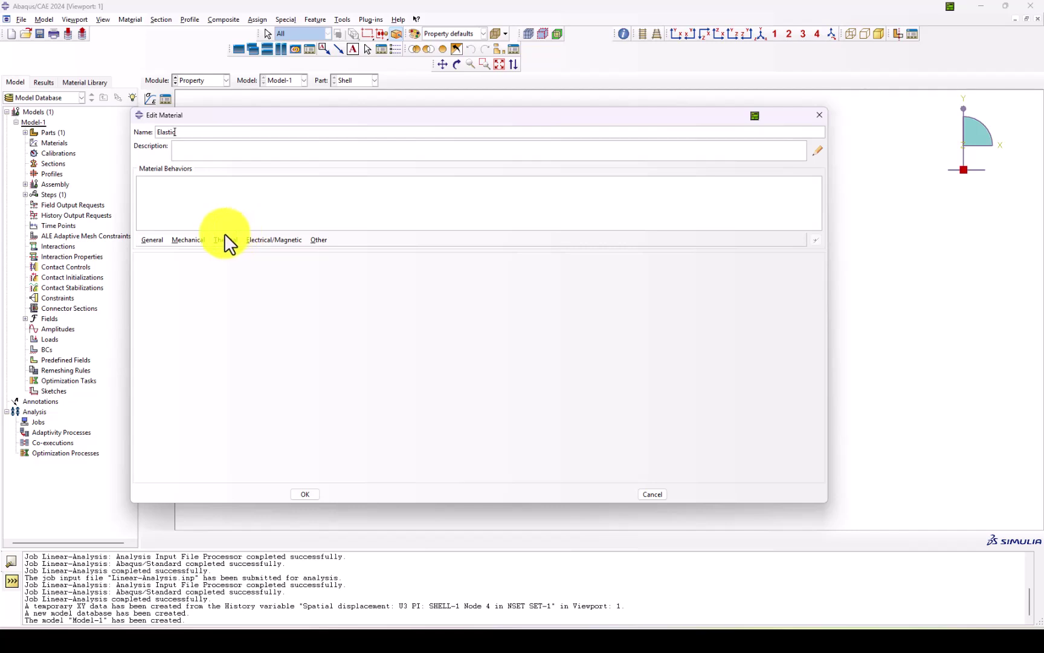
pyautogui.write('-steel')
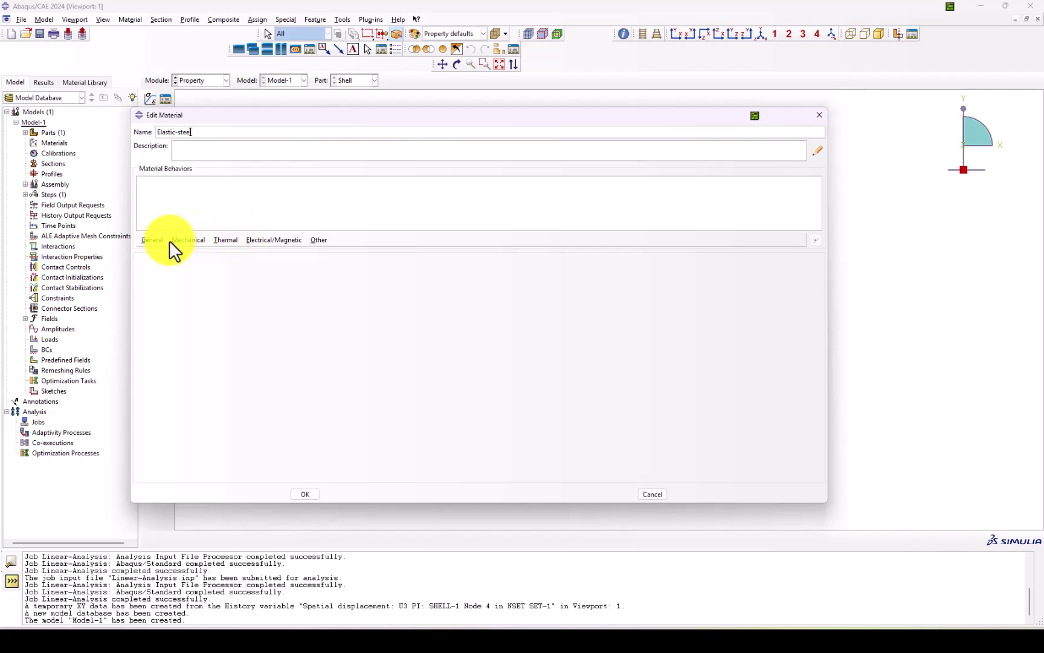
# Add a uniform mass density of 7800 to the Elastic-steel material
pyautogui.click(151, 241)
pyautogui.click(152, 250)
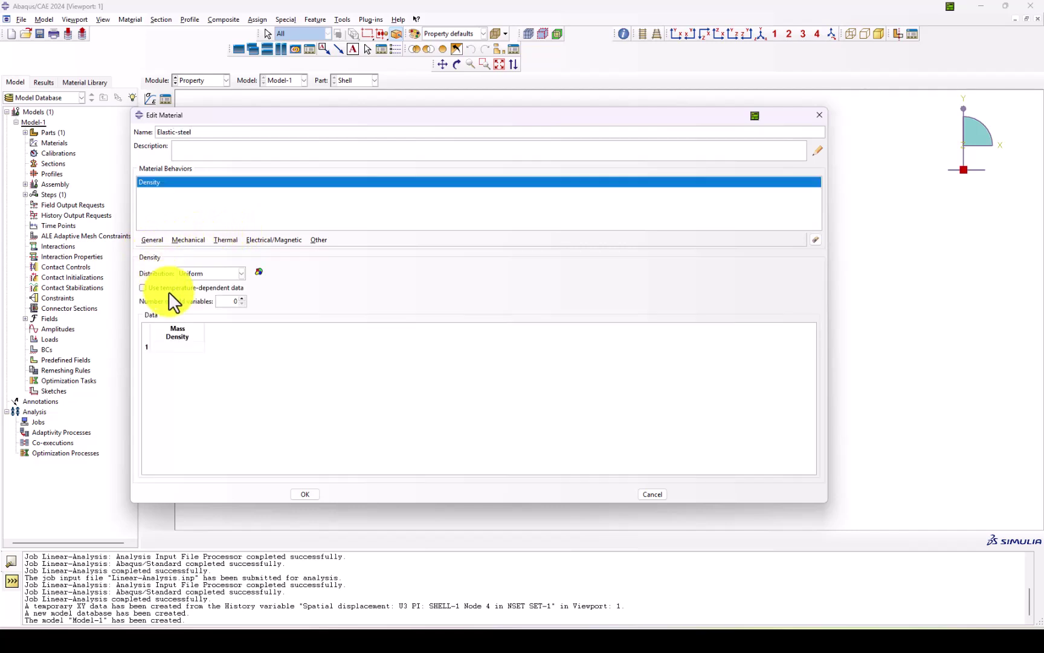
pyautogui.write('7800')
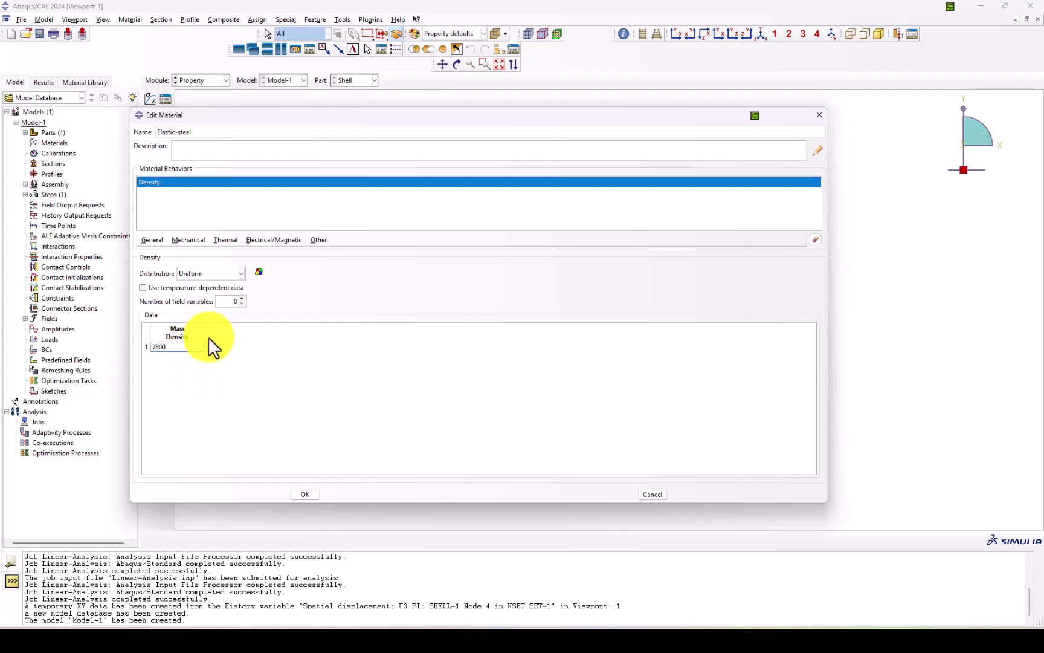
# Add isotropic elasticity with Young's modulus 200E9 and Poisson's ratio 0.3, and save the material
pyautogui.click(192, 241)
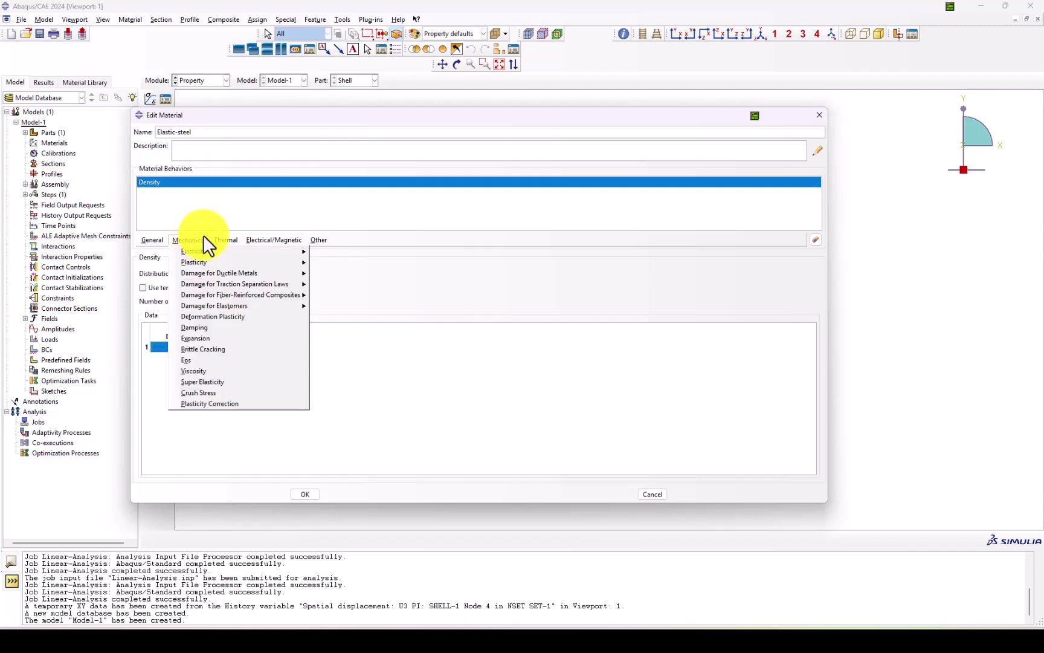
pyautogui.click(317, 279)
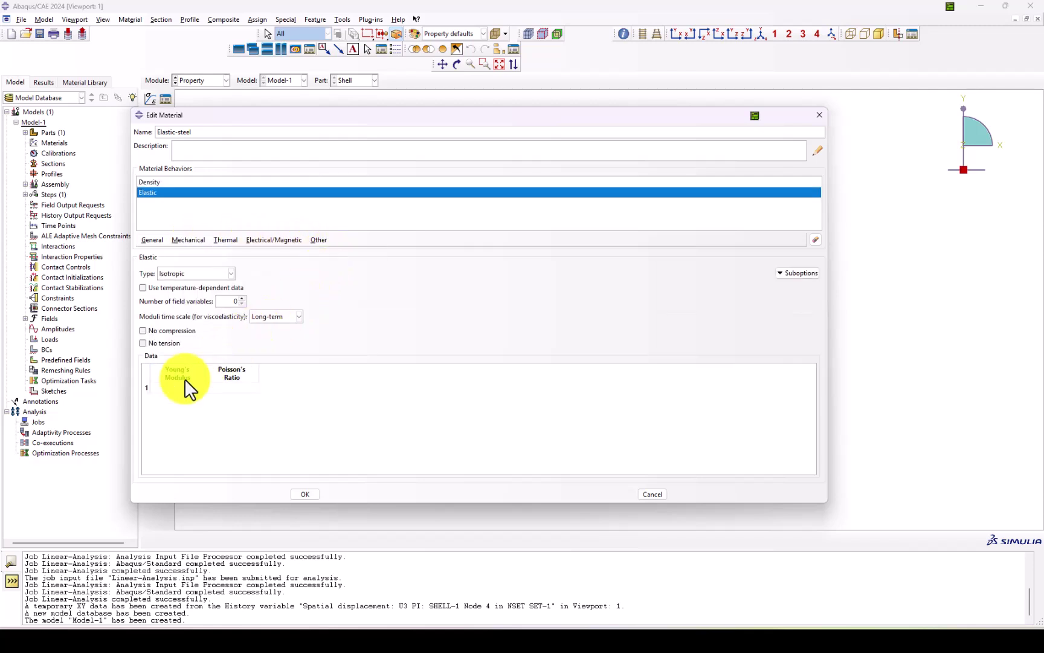
pyautogui.click(197, 386)
pyautogui.write('200')
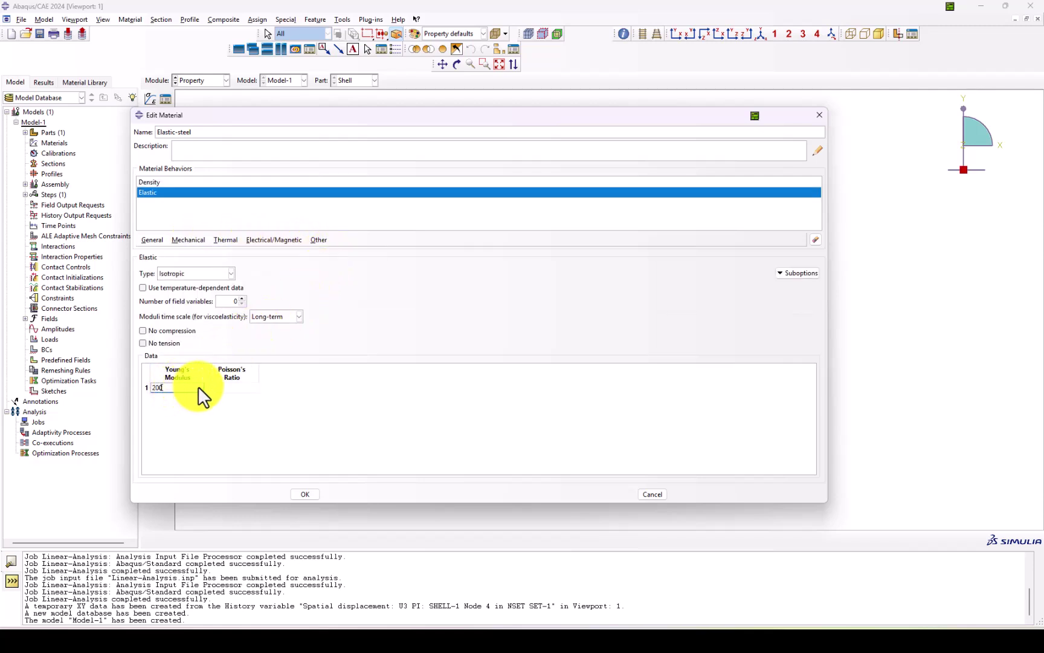
pyautogui.write('E9')
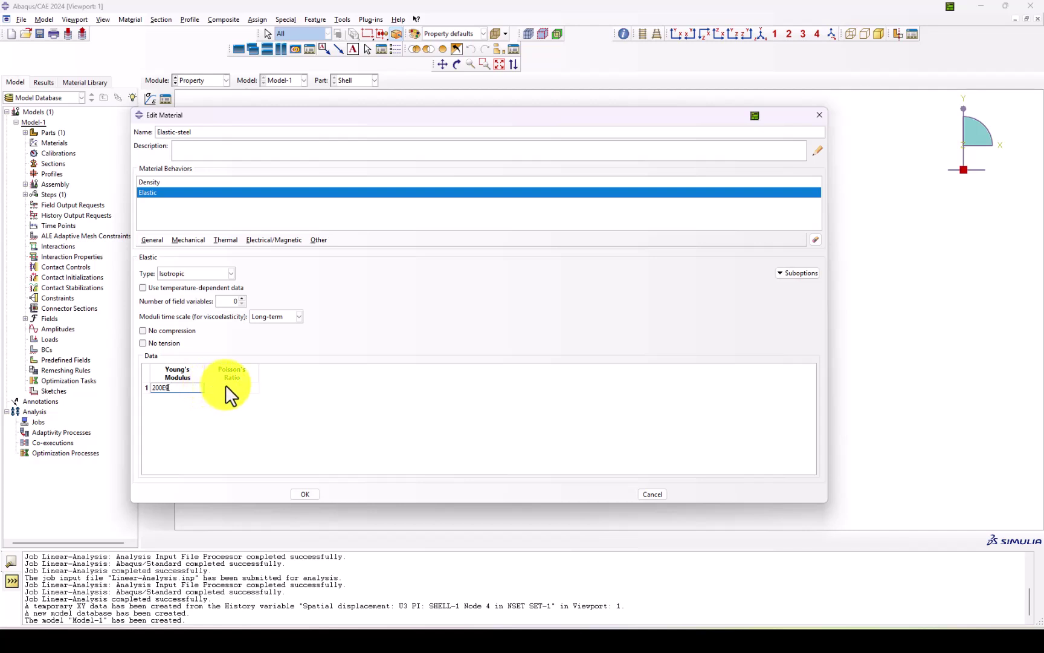
pyautogui.click(227, 387)
pyautogui.write('0.3')
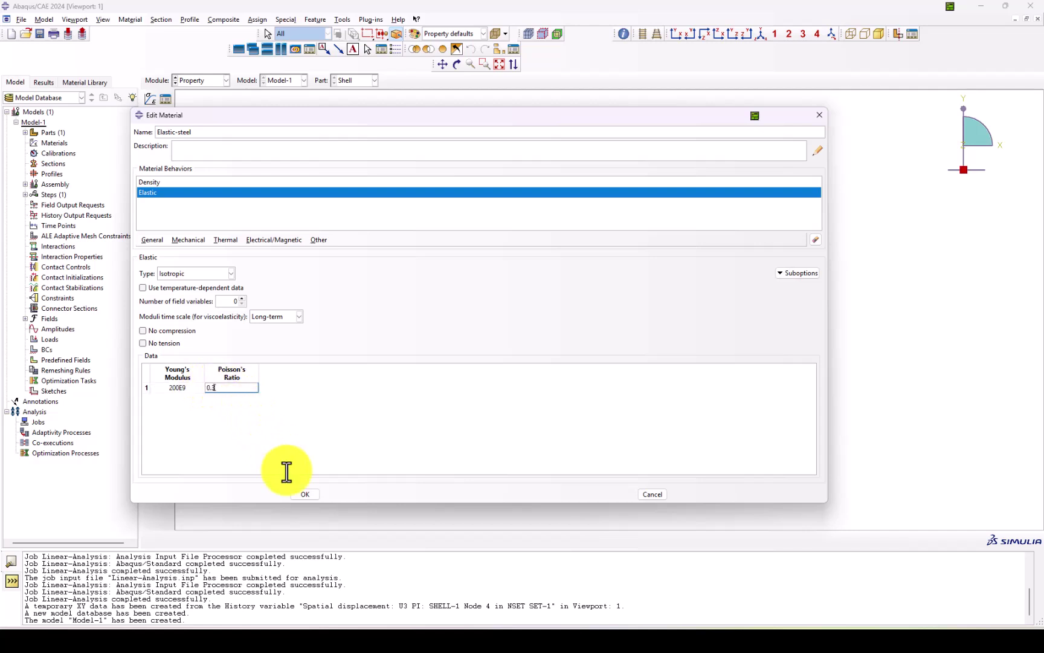
pyautogui.click(304, 494)
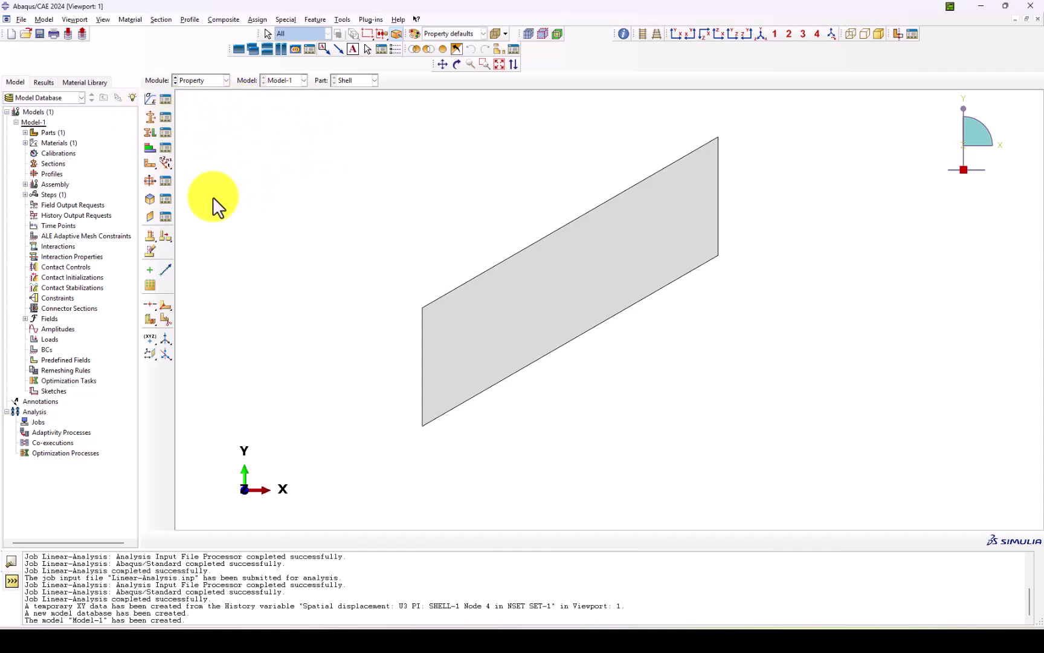
# Create a homogeneous shell section with thickness 0.008 using the Elastic-steel material
pyautogui.click(150, 116)
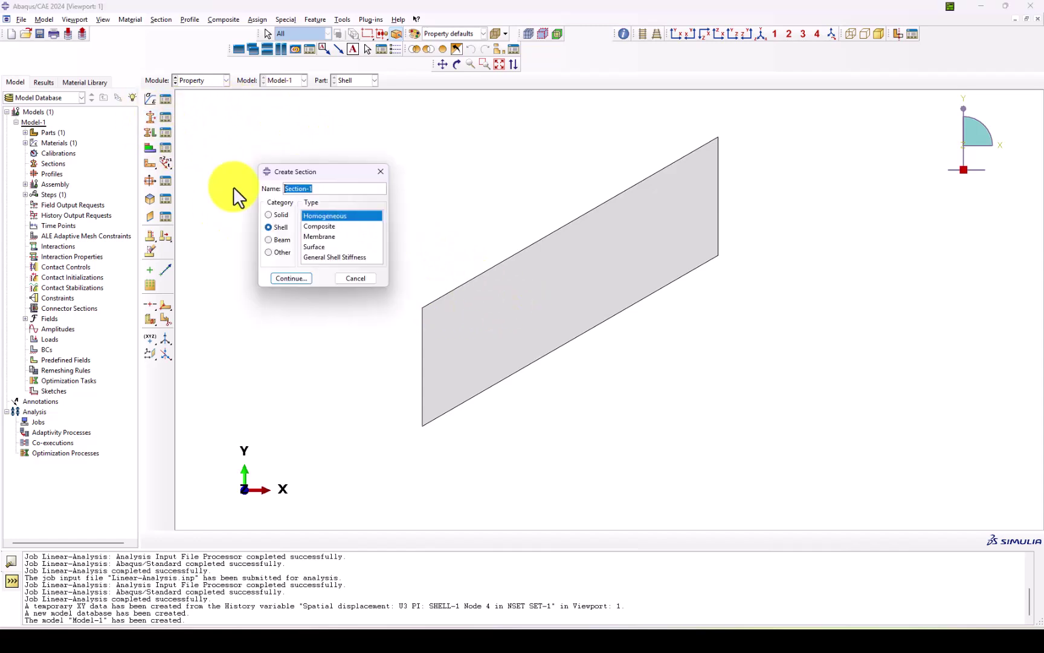
pyautogui.click(287, 279)
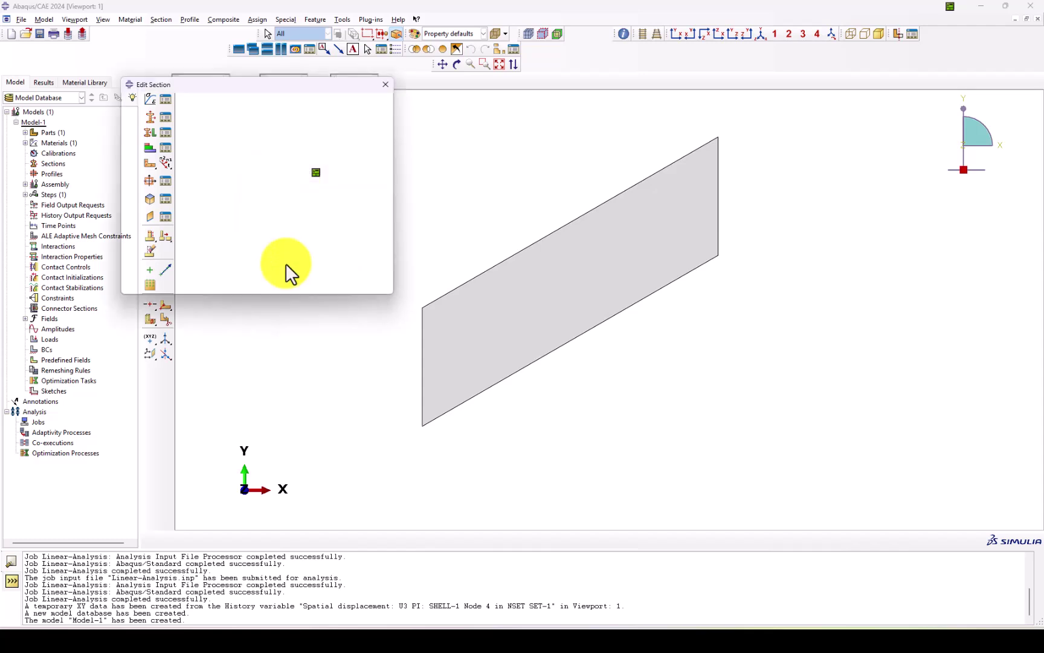
pyautogui.write('0.0')
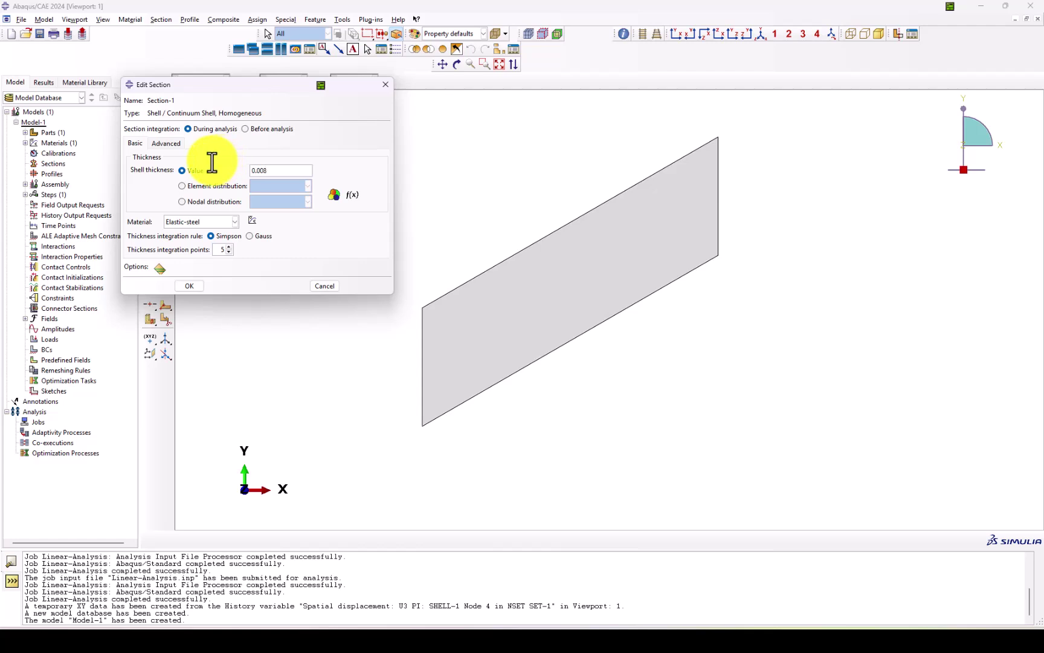
pyautogui.write('08')
pyautogui.click(189, 285)
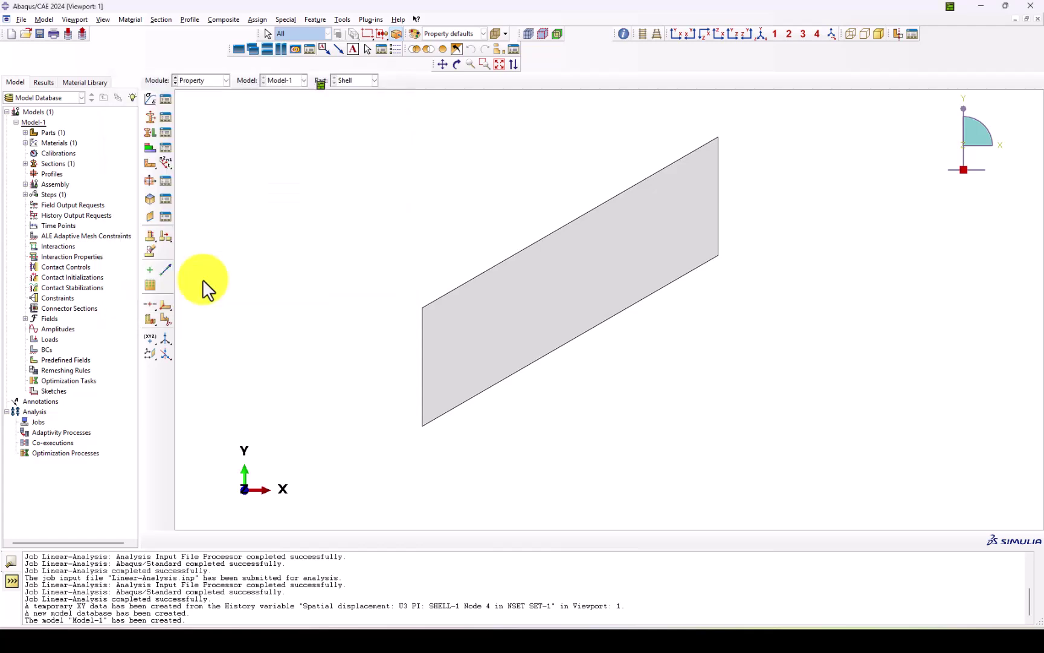
# Assign the homogeneous shell section to the whole plate, with thickness from section and middle surface offset
pyautogui.click(152, 134)
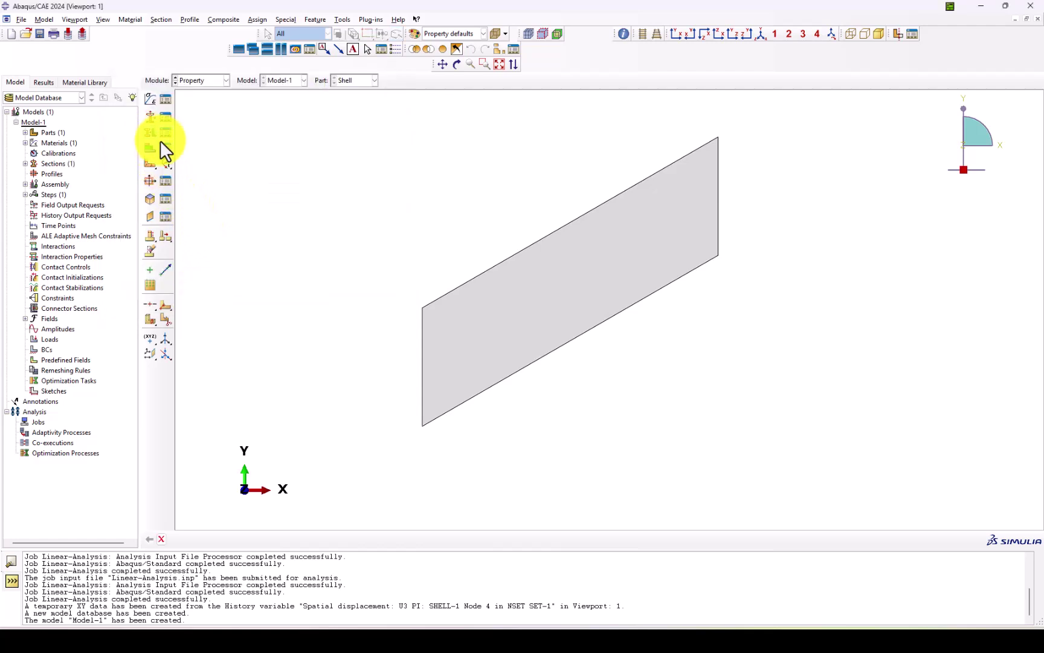
pyautogui.click(586, 278)
pyautogui.middleClick(429, 187)
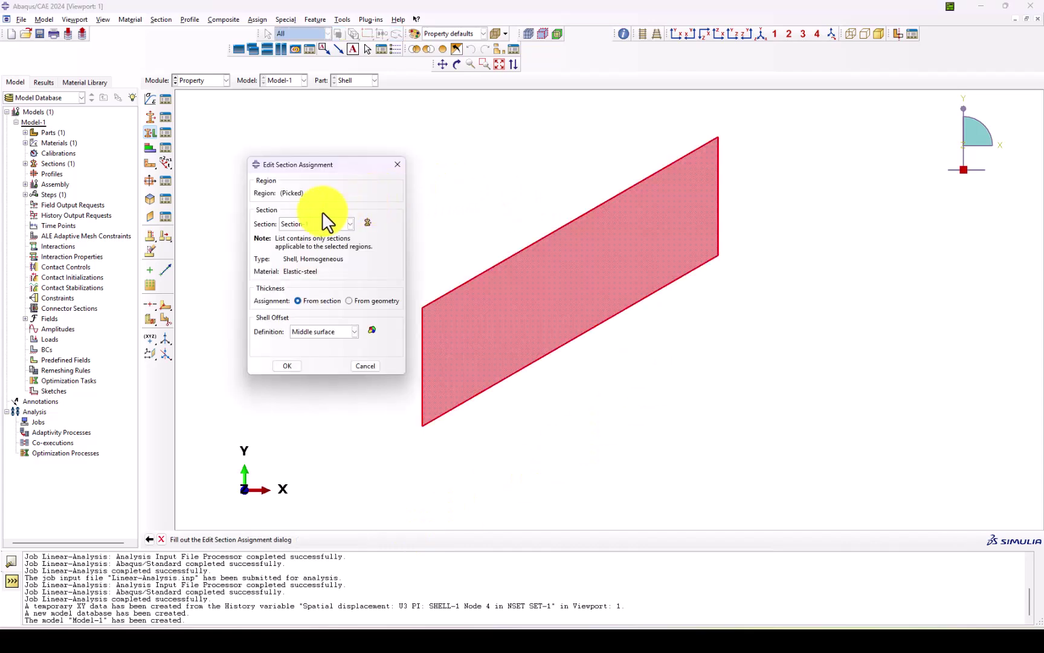
pyautogui.click(288, 365)
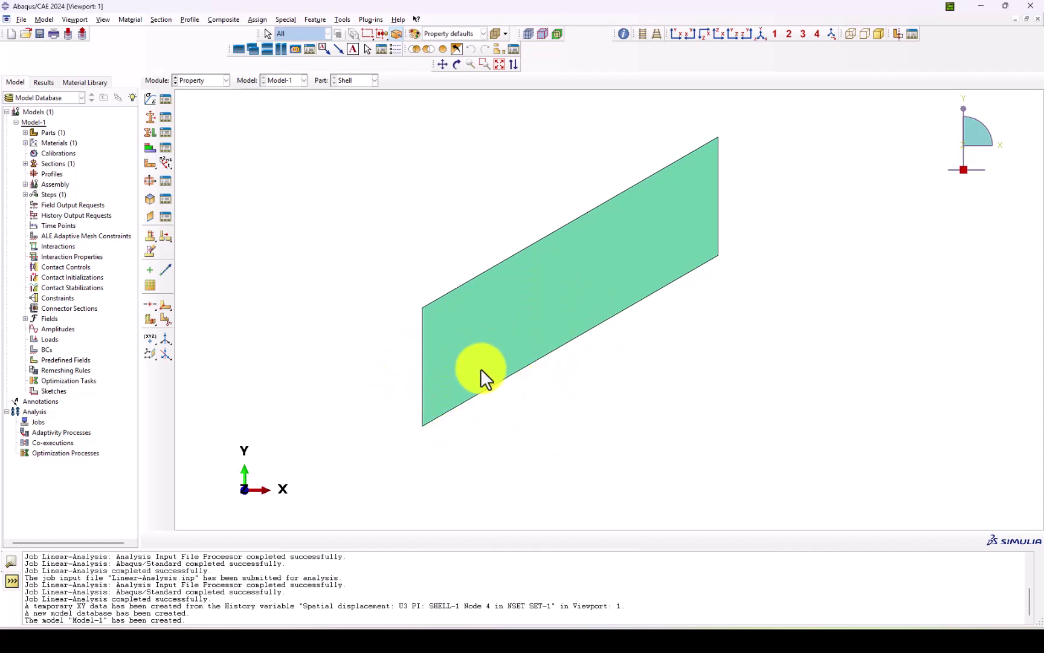
# Create a rectangular datum coordinate system from two lines, with the plate's long lower edge as X-axis and its right edge in the X-Y plane
pyautogui.keyDown('ctrl'); pyautogui.keyDown('alt'); pyautogui.moveTo(552, 384); pyautogui.dragTo(677, 382); pyautogui.keyUp('alt'); pyautogui.keyUp('ctrl')
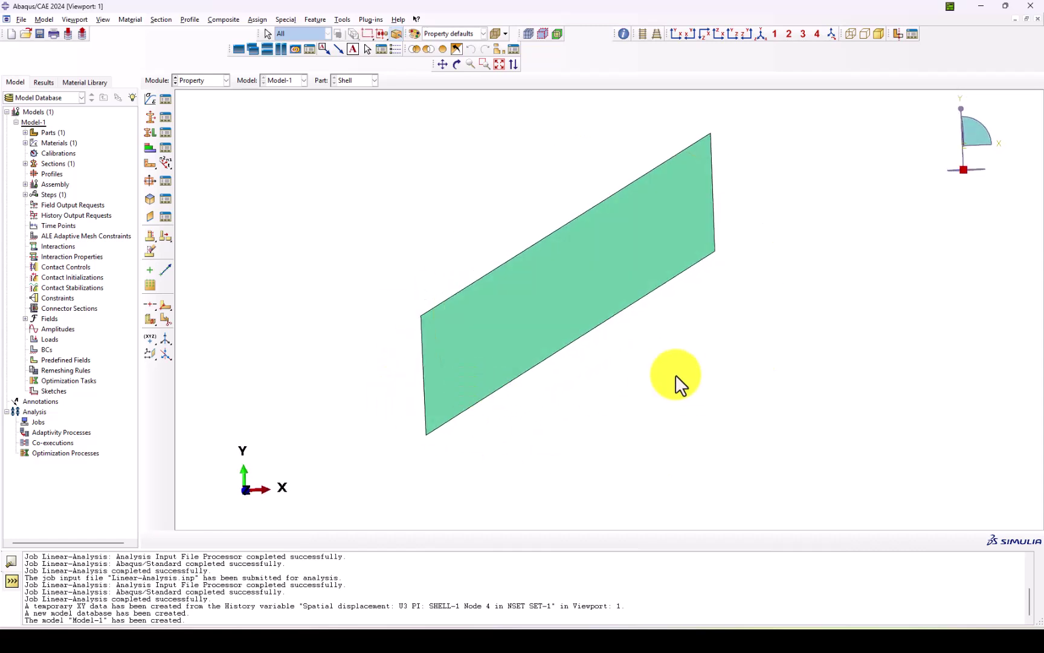
pyautogui.click(342, 19)
pyautogui.press('Down')
pyautogui.press('Down')
pyautogui.press('Down')
pyautogui.press('Down')
pyautogui.press('Down')
pyautogui.press('Down')
pyautogui.press('Down')
pyautogui.press('Down')
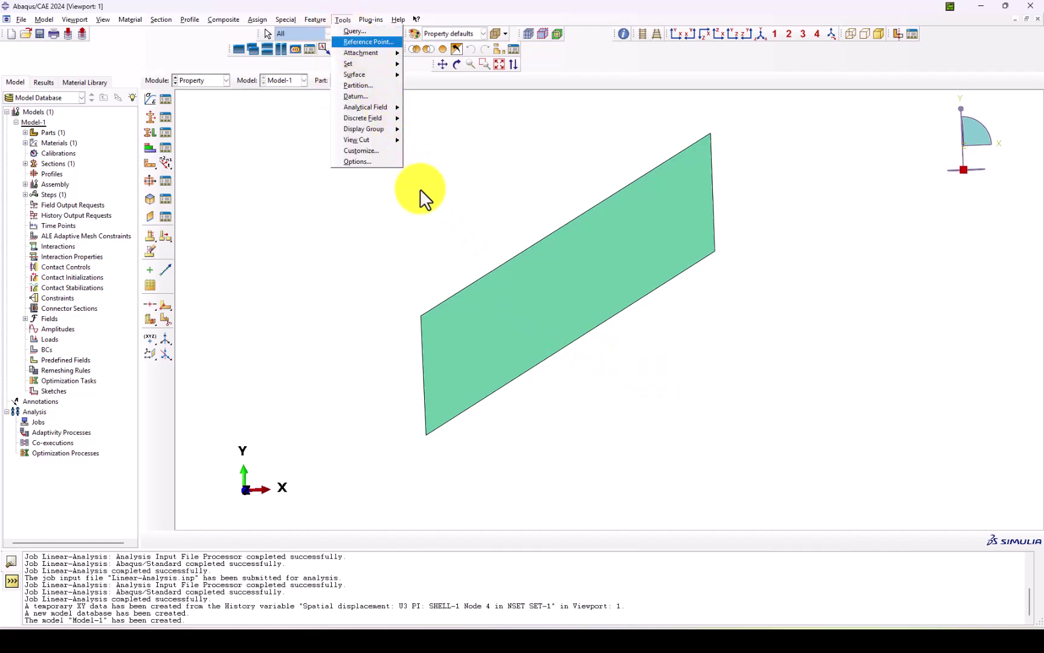
pyautogui.click(363, 98)
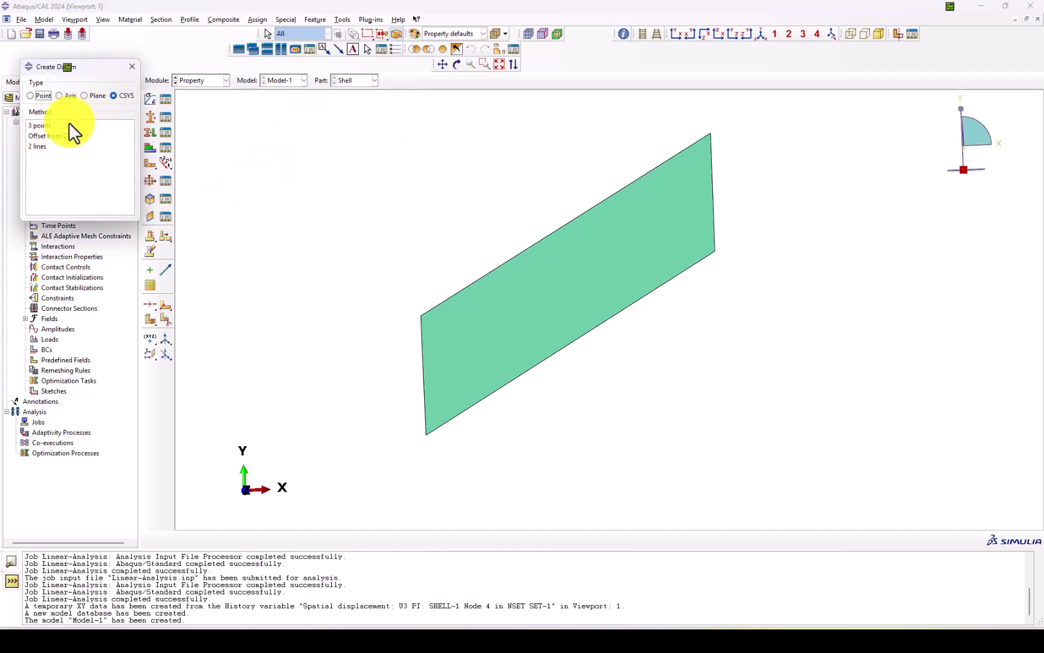
pyautogui.click(38, 146)
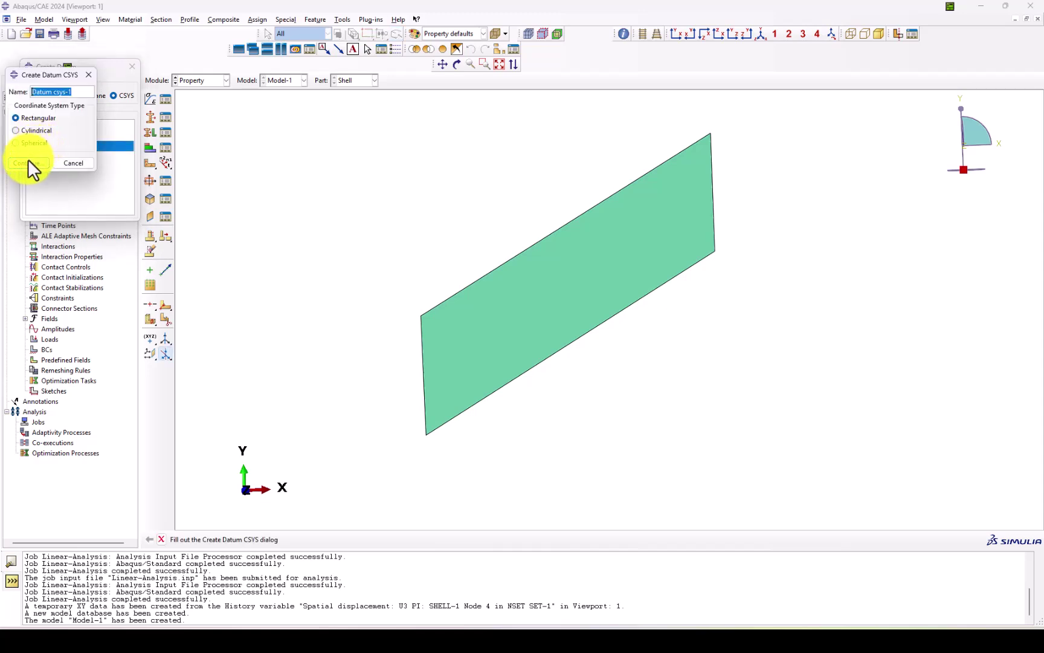
pyautogui.click(27, 161)
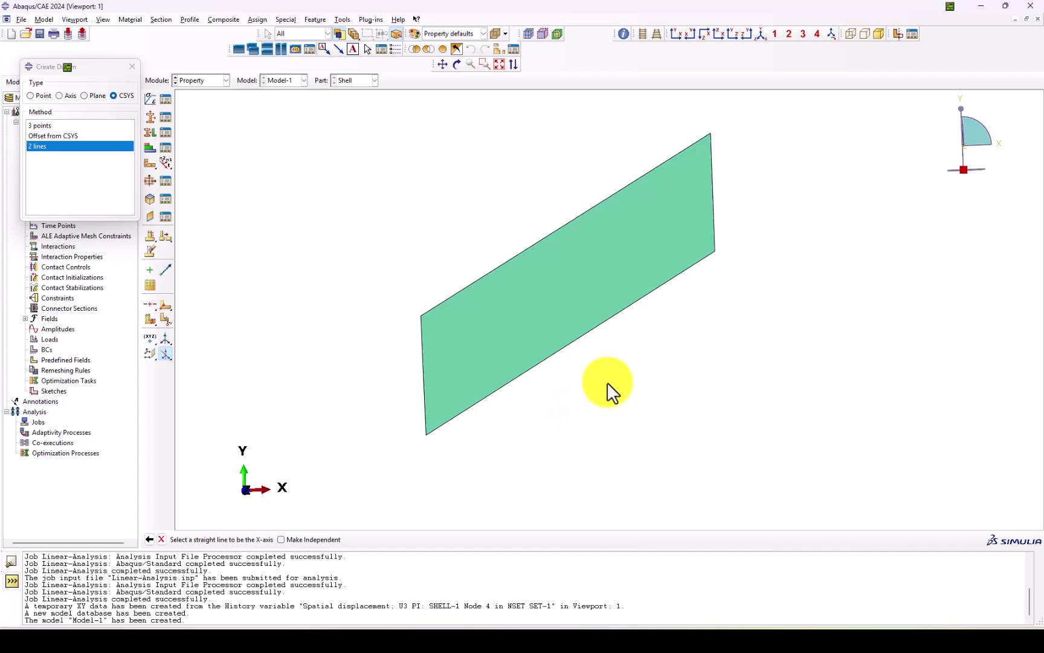
pyautogui.click(615, 317)
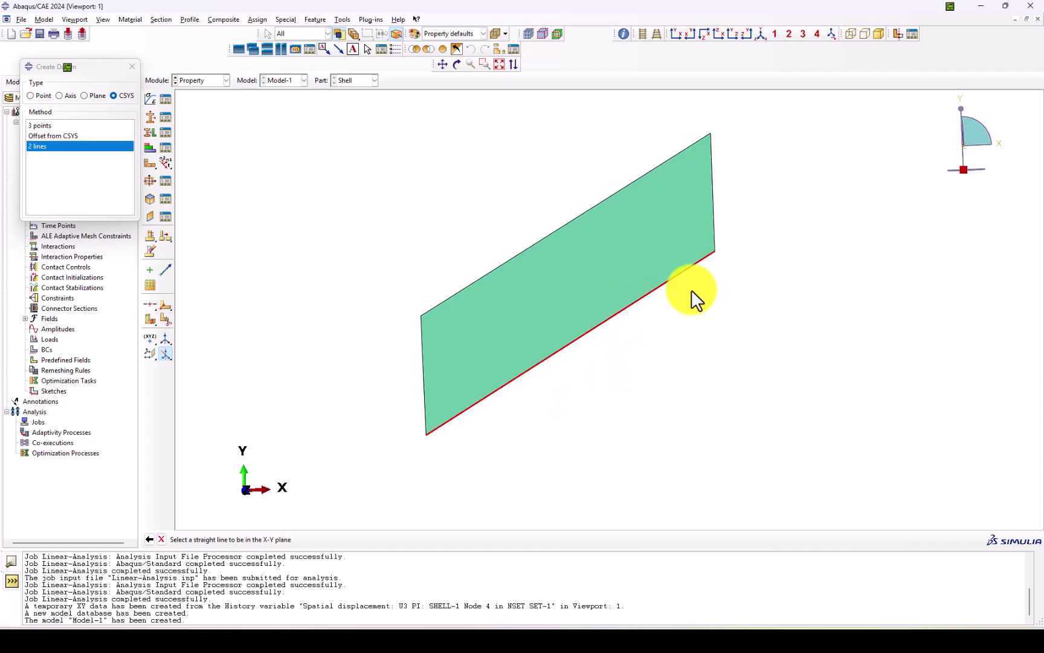
pyautogui.click(712, 196)
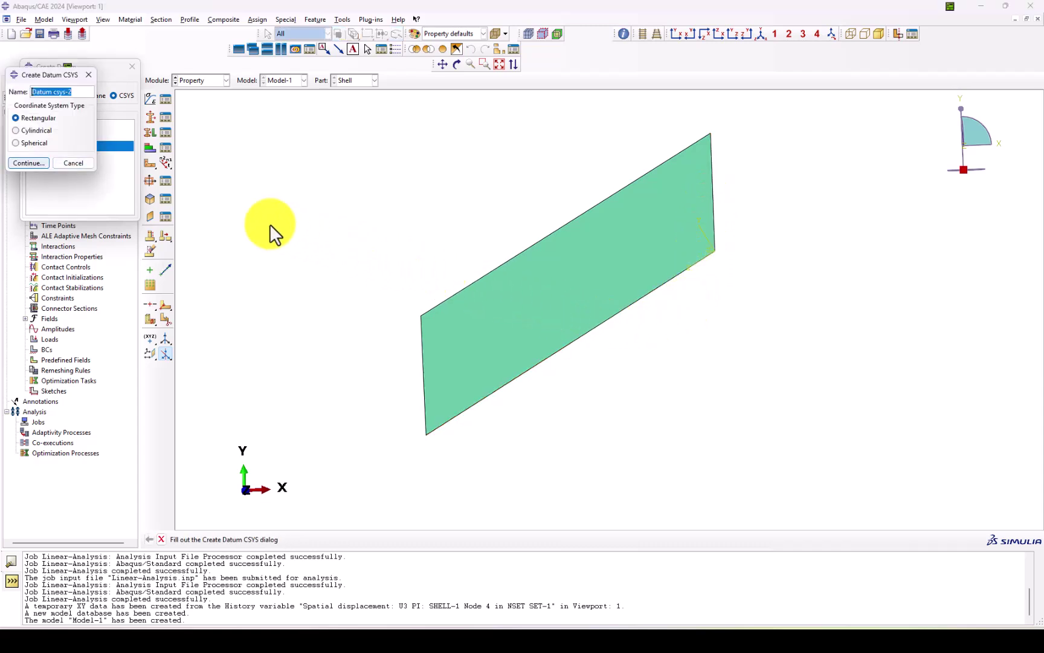
pyautogui.click(73, 162)
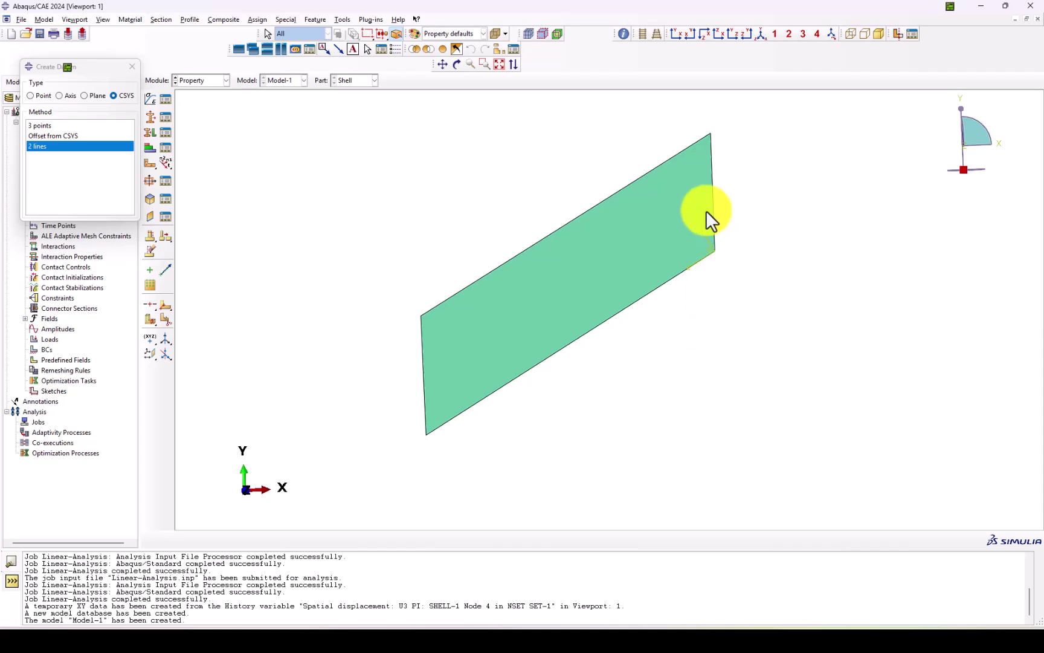
pyautogui.keyDown('ctrl'); pyautogui.keyDown('alt'); pyautogui.moveTo(534, 306); pyautogui.dragTo(704, 303); pyautogui.keyUp('alt'); pyautogui.keyUp('ctrl')
pyautogui.keyDown('ctrl'); pyautogui.keyDown('alt'); pyautogui.moveTo(625, 315); pyautogui.dragTo(793, 326); pyautogui.keyUp('alt'); pyautogui.keyUp('ctrl')
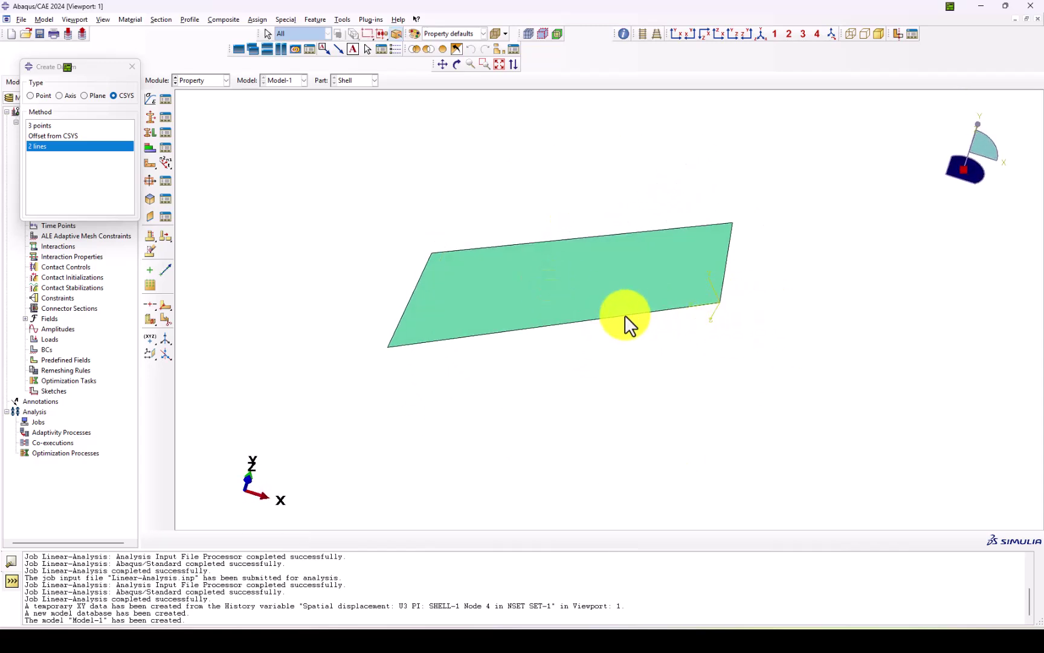
pyautogui.click(132, 67)
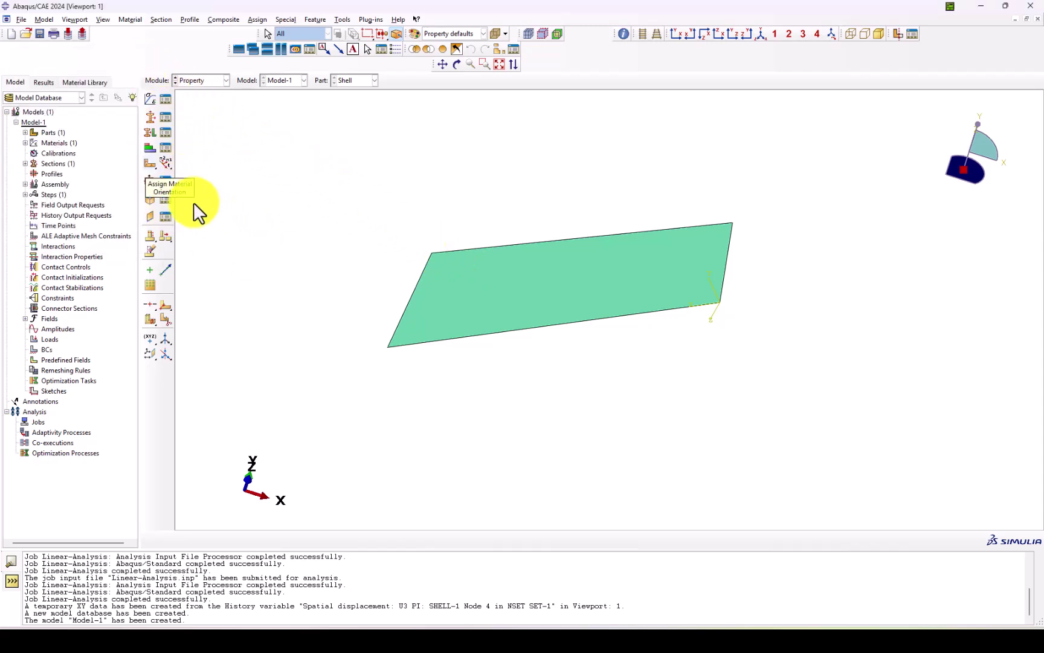
# Assign the plate a material orientation from Datum csys-1, with Axis 3 as normal direction and no additional rotation
pyautogui.keyDown('ctrl'); pyautogui.keyDown('alt'); pyautogui.moveTo(401, 323); pyautogui.dragTo(230, 163); pyautogui.keyUp('alt'); pyautogui.keyUp('ctrl')
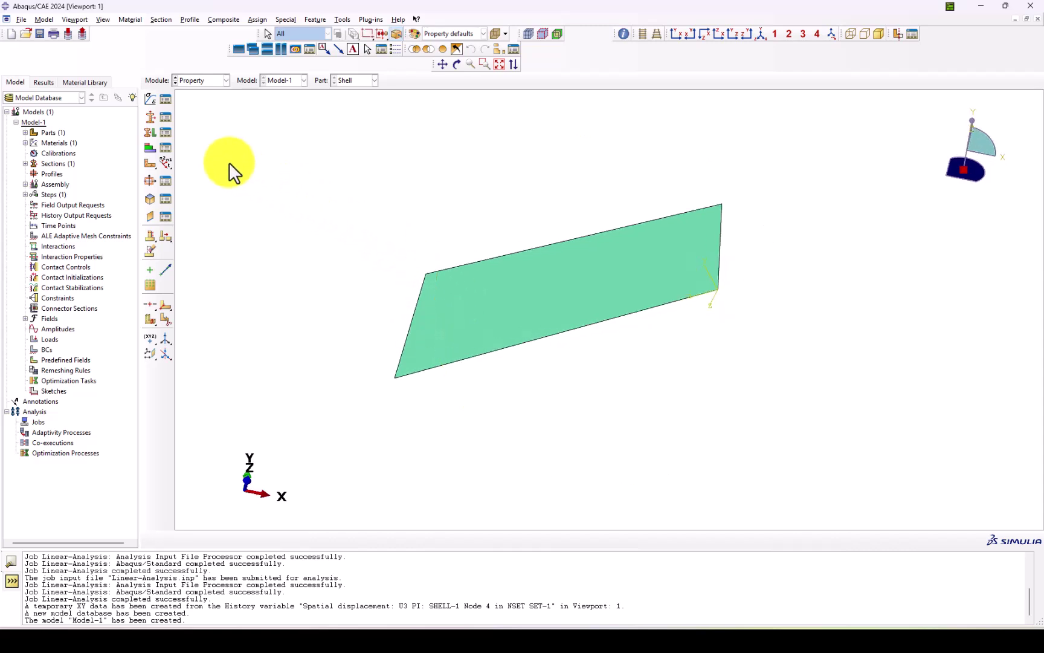
pyautogui.click(165, 163)
pyautogui.click(484, 338)
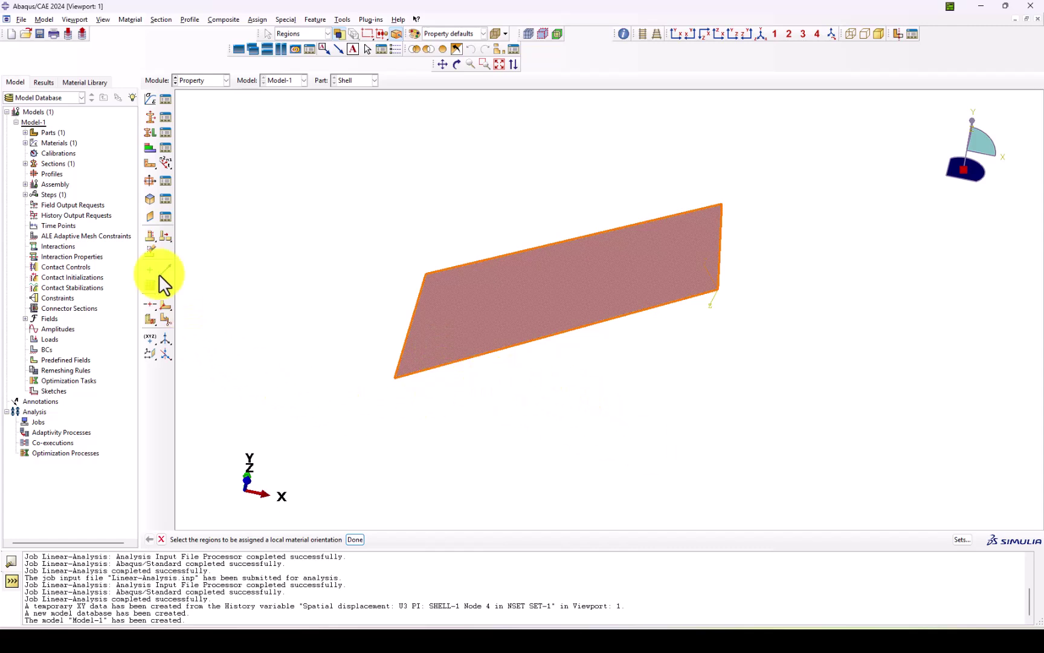
pyautogui.click(538, 358)
pyautogui.middleClick(522, 340)
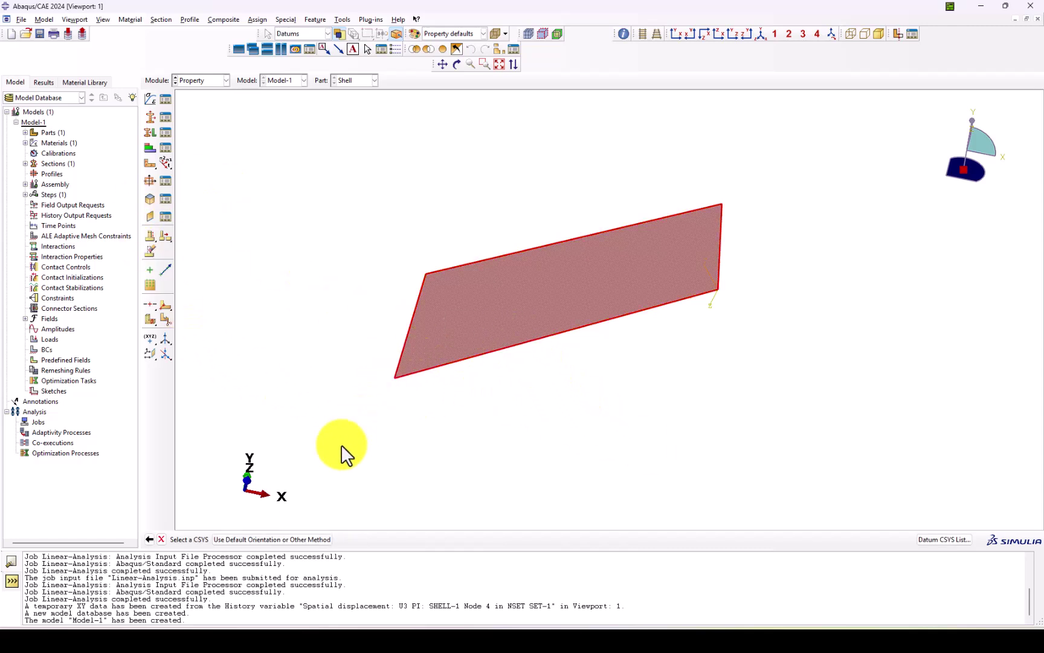
pyautogui.click(945, 540)
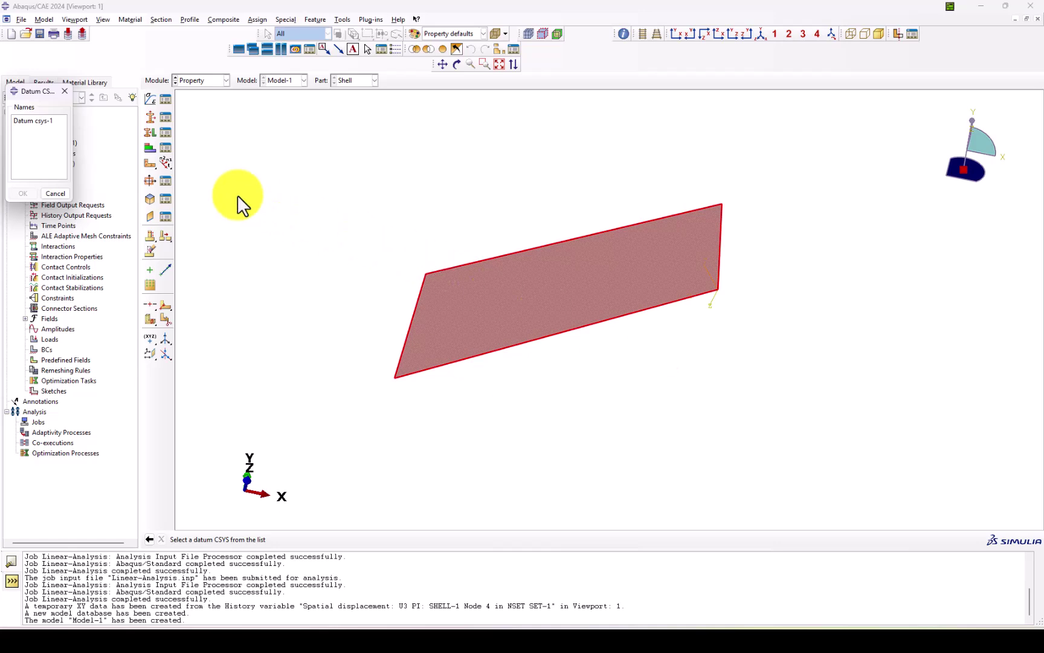
pyautogui.click(27, 121)
pyautogui.click(24, 193)
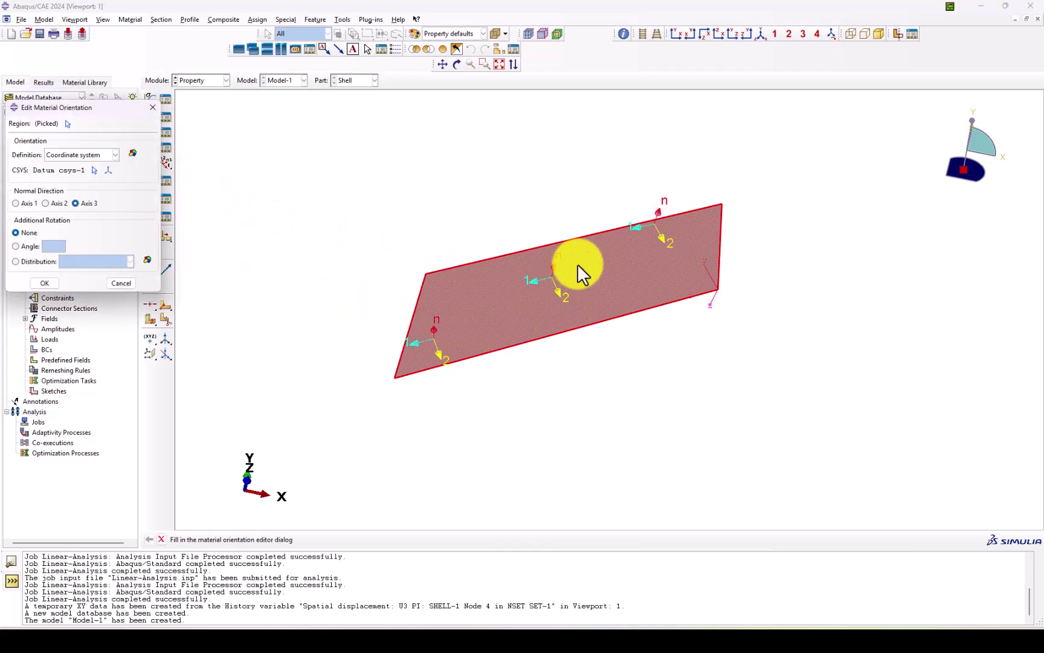
pyautogui.keyDown('ctrl'); pyautogui.keyDown('alt'); pyautogui.moveTo(553, 364); pyautogui.dragTo(601, 250); pyautogui.keyUp('alt'); pyautogui.keyUp('ctrl')
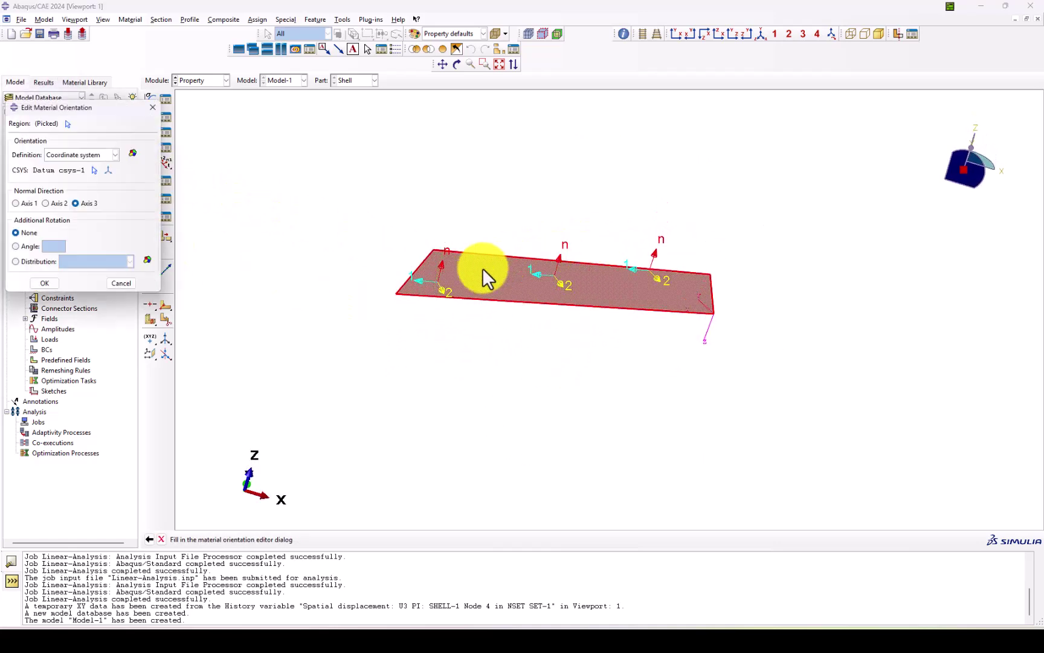
pyautogui.keyDown('ctrl'); pyautogui.keyDown('alt'); pyautogui.moveTo(478, 272); pyautogui.dragTo(539, 289); pyautogui.keyUp('alt'); pyautogui.keyUp('ctrl')
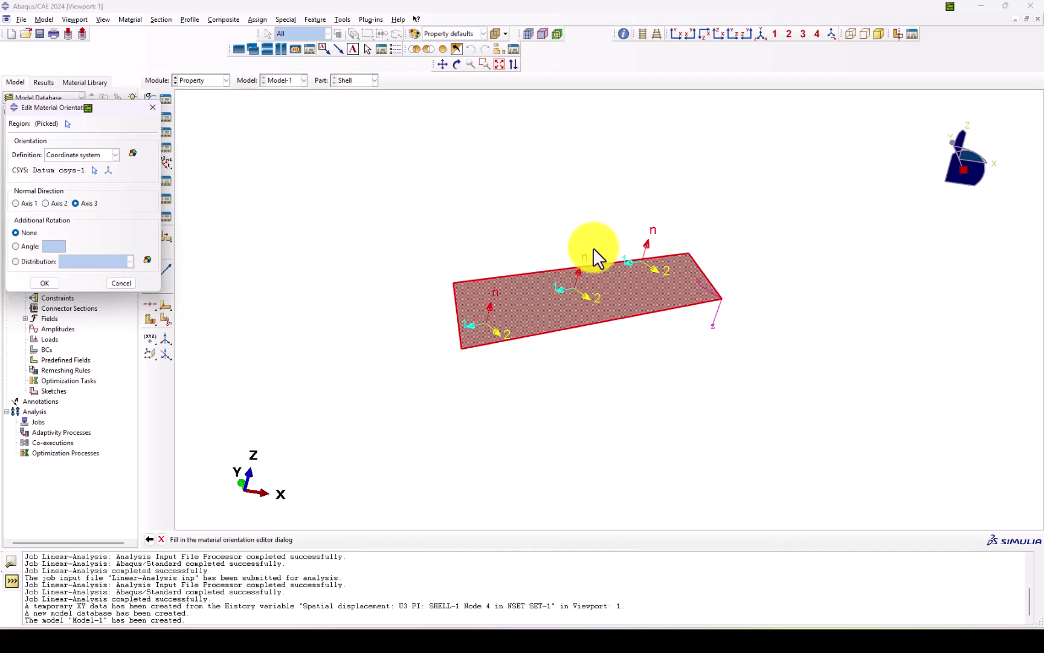
pyautogui.click(48, 281)
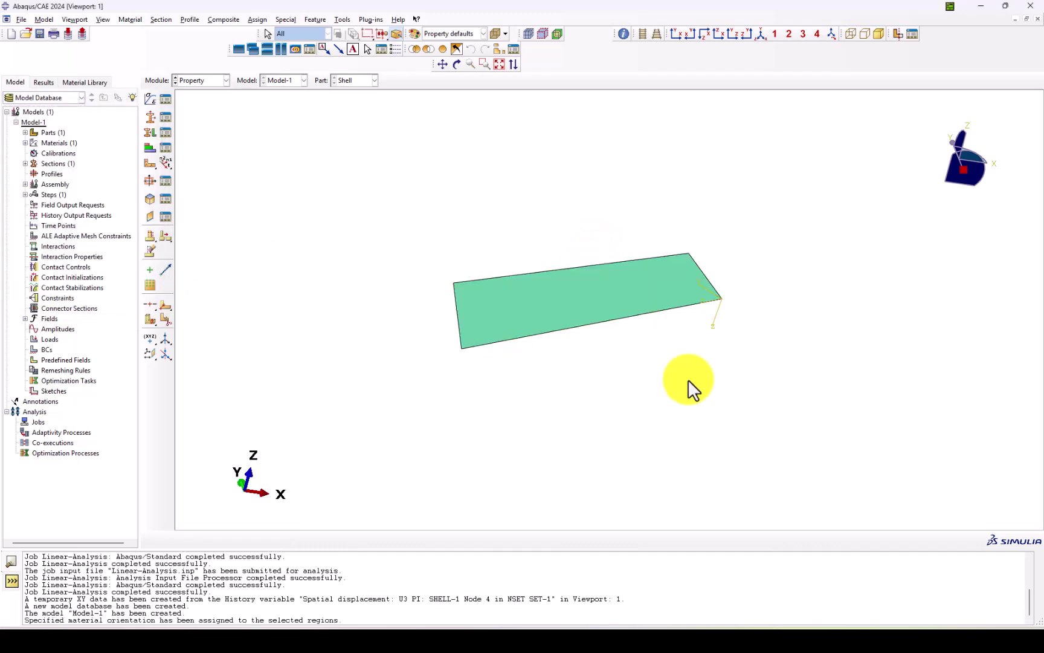
# Partition the plate face along the shortest path between the midpoints of its two long edges
pyautogui.keyDown('ctrl'); pyautogui.keyDown('alt'); pyautogui.moveTo(690, 386); pyautogui.dragTo(436, 294); pyautogui.keyUp('alt'); pyautogui.keyUp('ctrl')
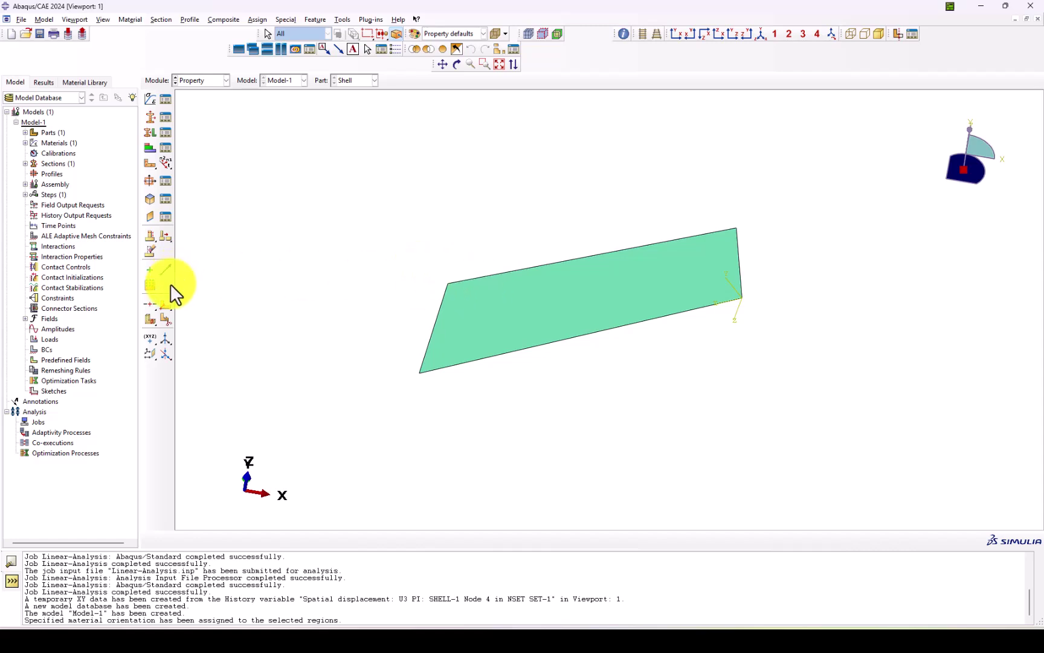
pyautogui.click(166, 320)
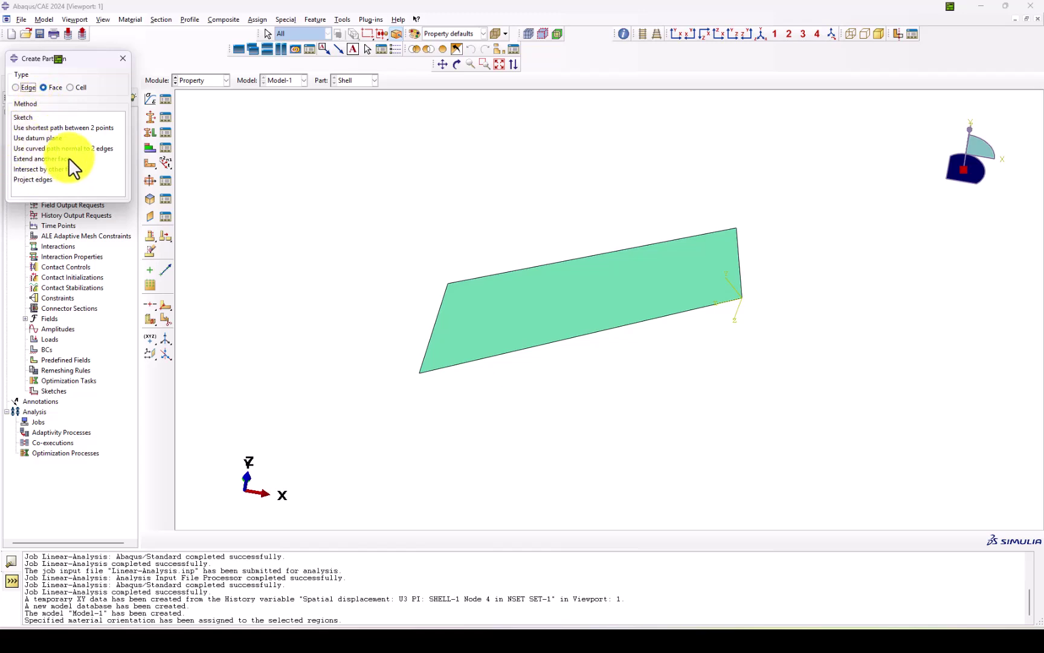
pyautogui.click(52, 125)
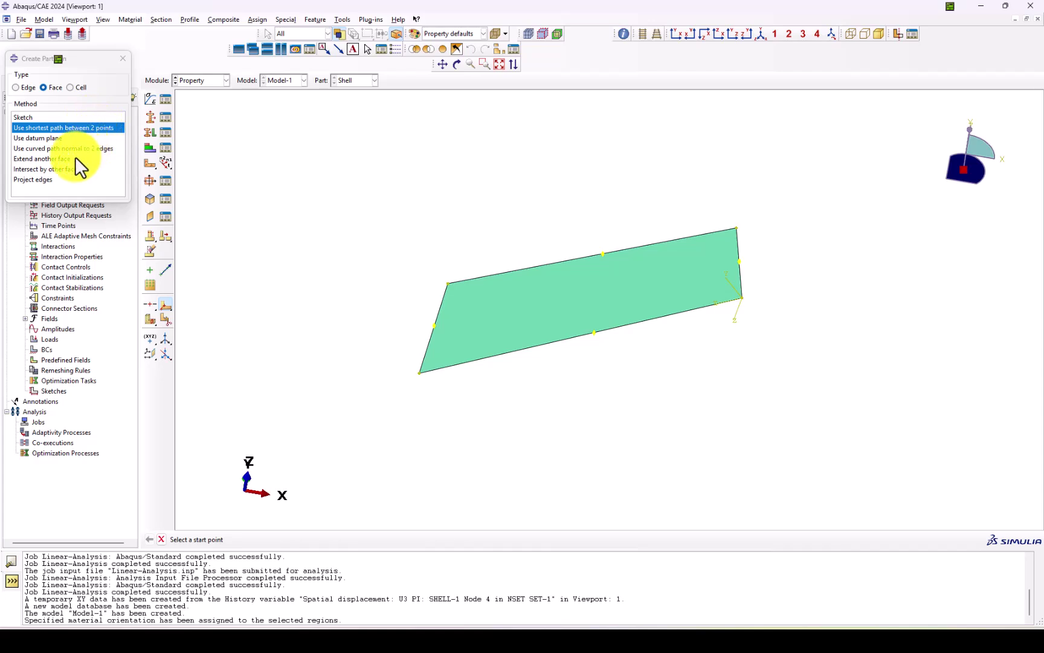
pyautogui.click(595, 332)
pyautogui.click(601, 262)
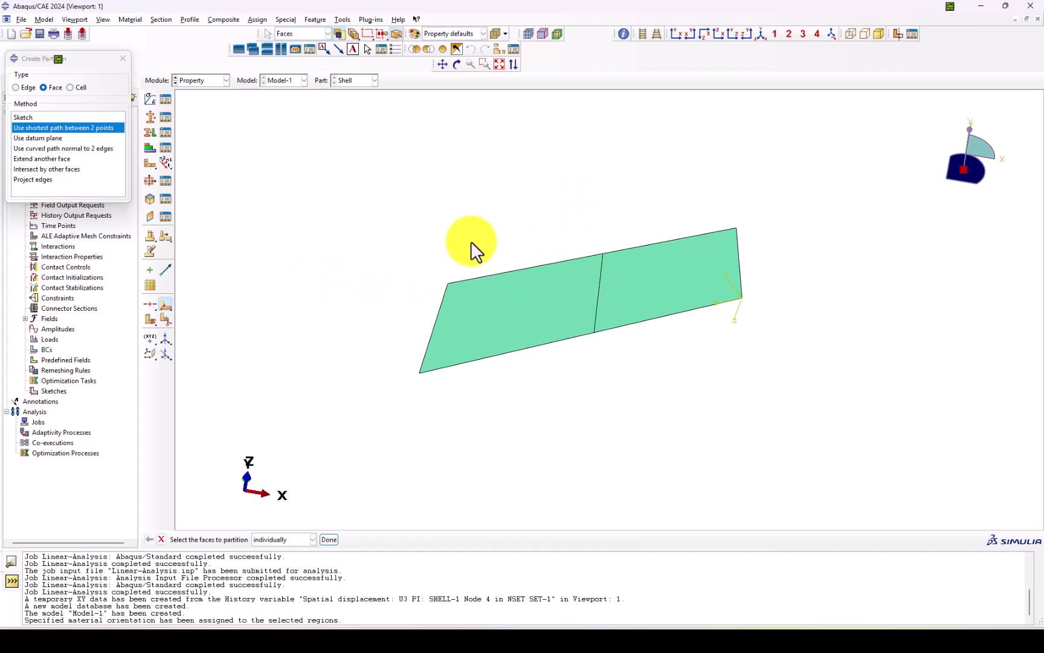
# Partition the plate's middle dividing edge at a normalized edge parameter of 0.5
pyautogui.click(22, 88)
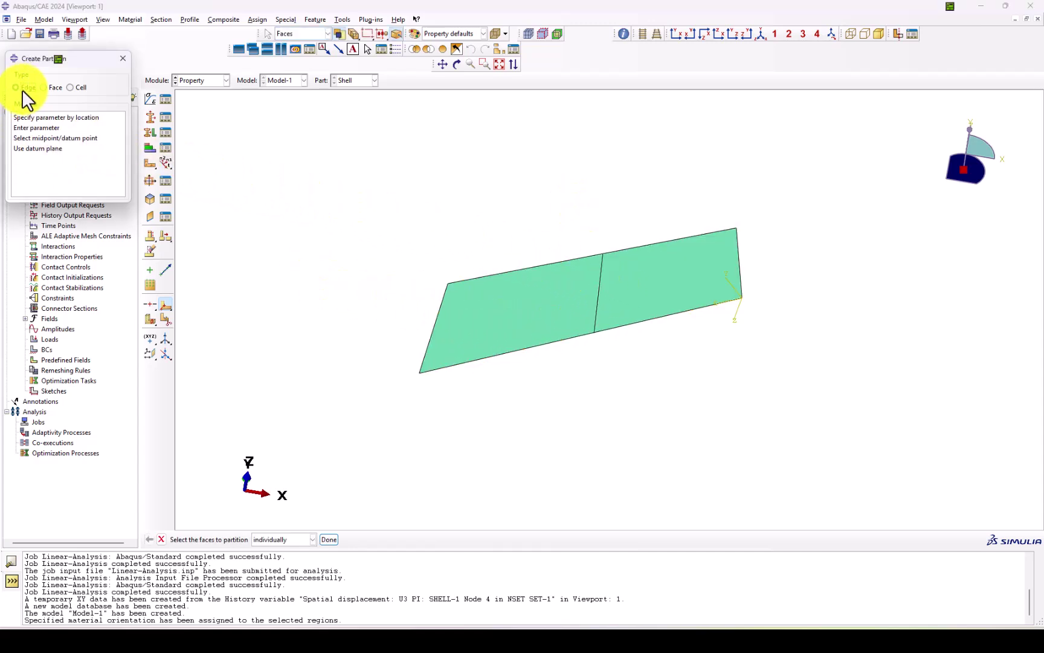
pyautogui.click(28, 129)
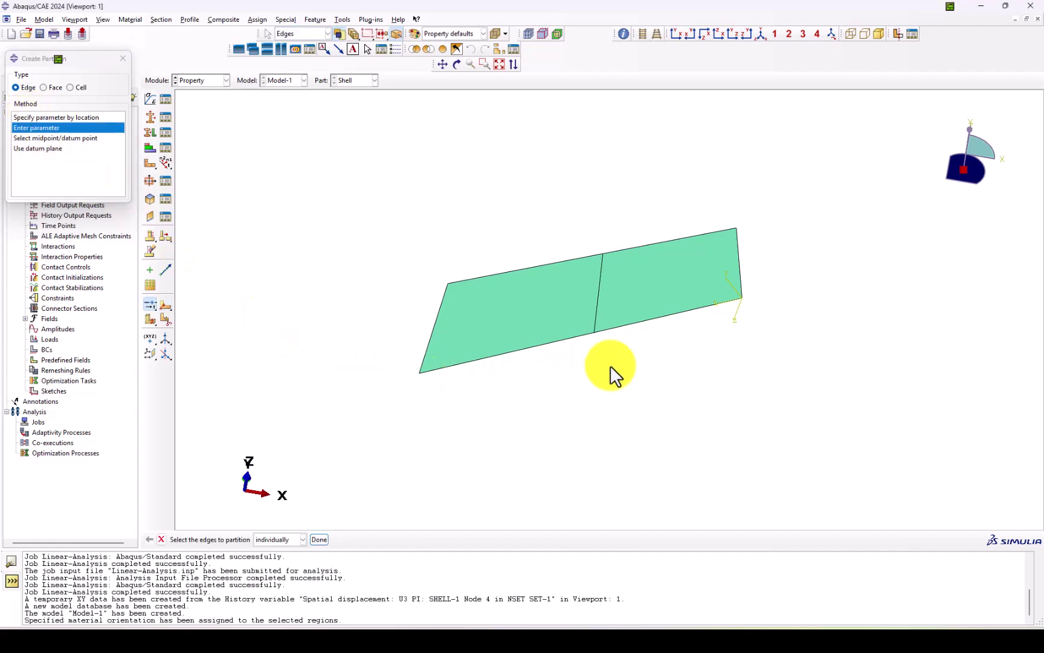
pyautogui.middleClick(429, 312)
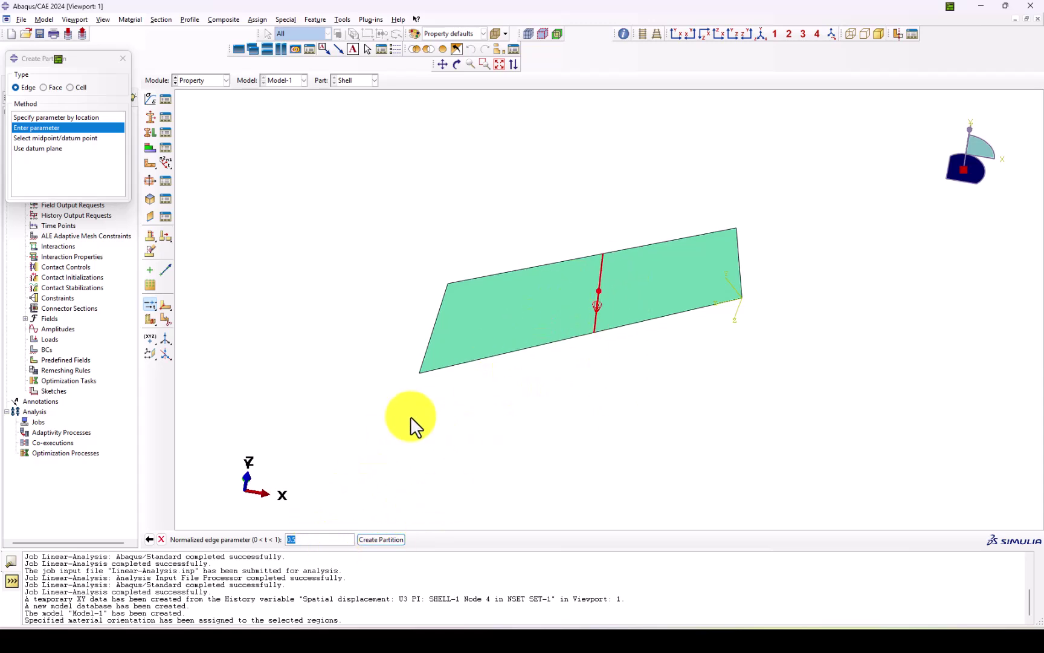
pyautogui.middleClick(500, 386)
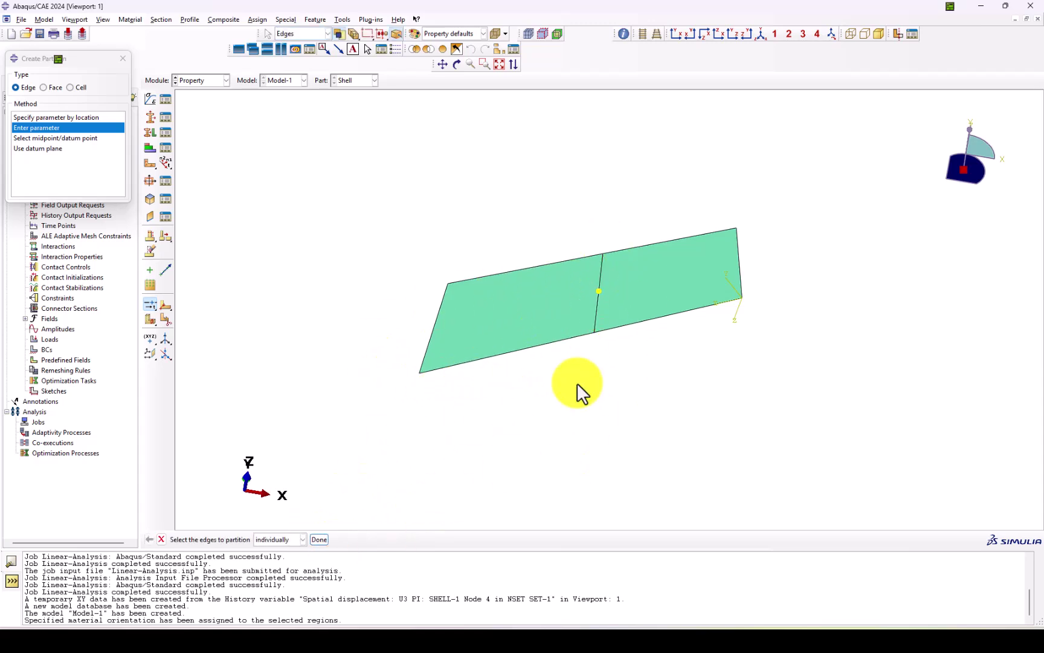
pyautogui.click(320, 539)
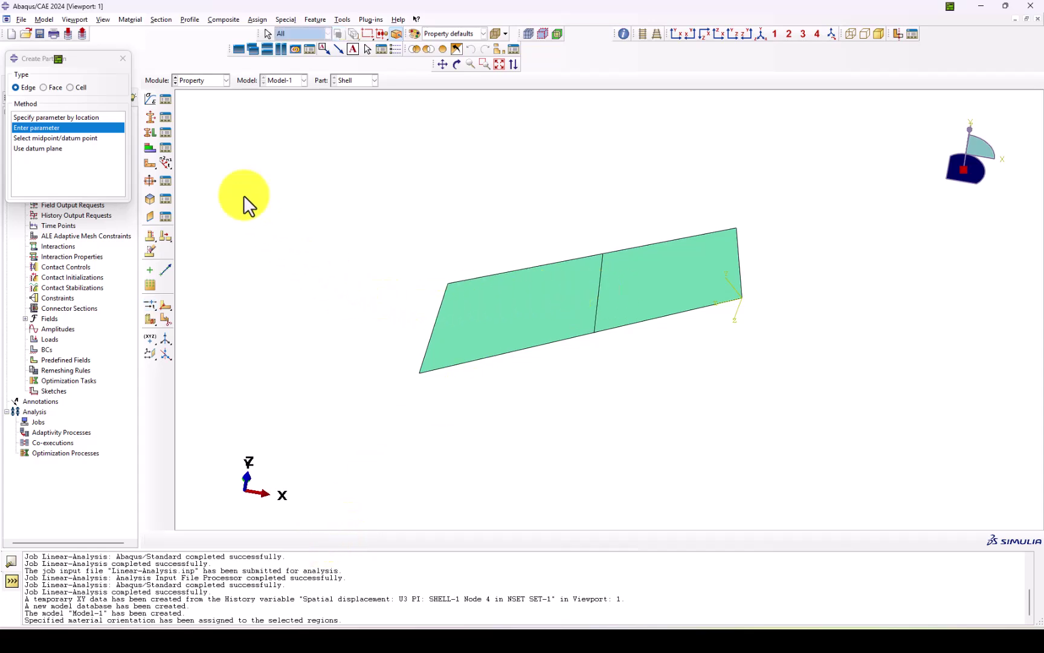
pyautogui.click(122, 58)
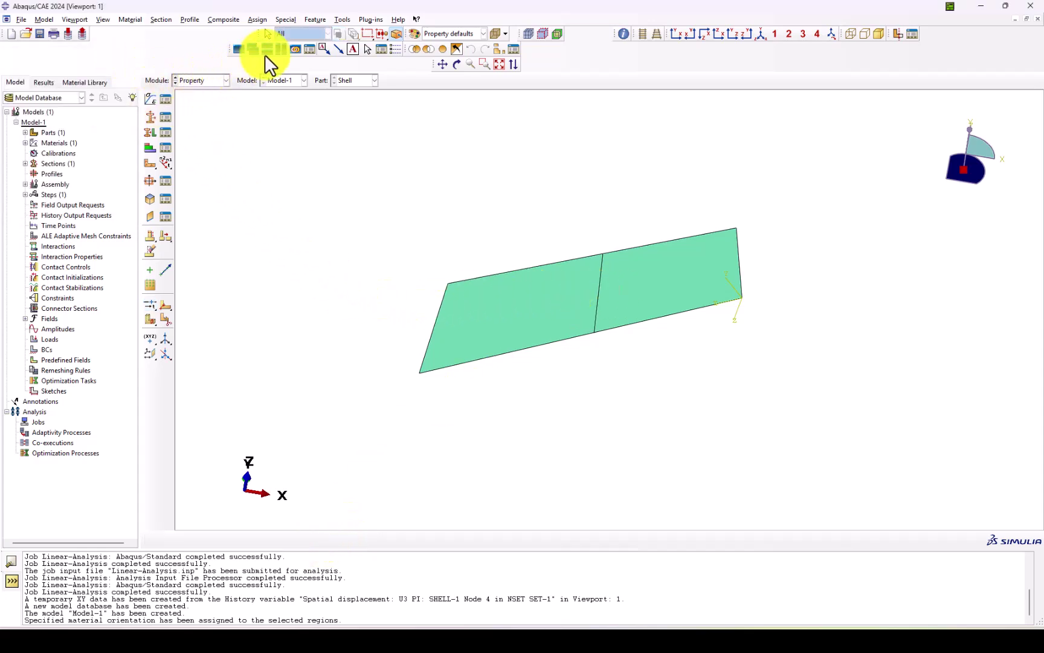
# Create a geometry set named Mid-Point from the vertex at the middle of the dividing edge
pyautogui.click(341, 19)
pyautogui.moveTo(356, 66)
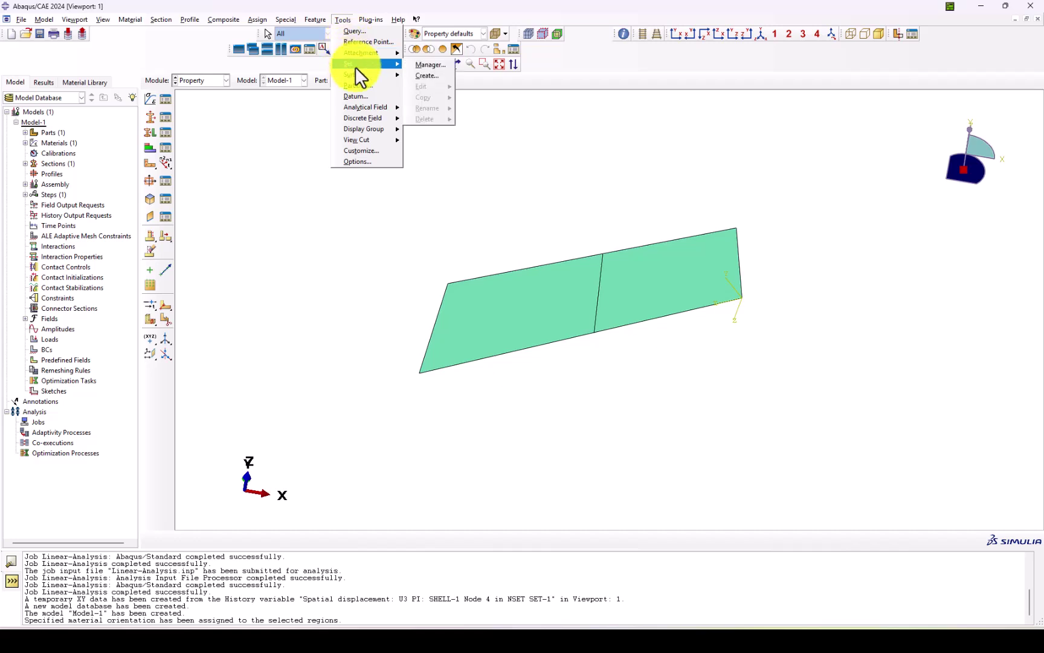
pyautogui.click(435, 71)
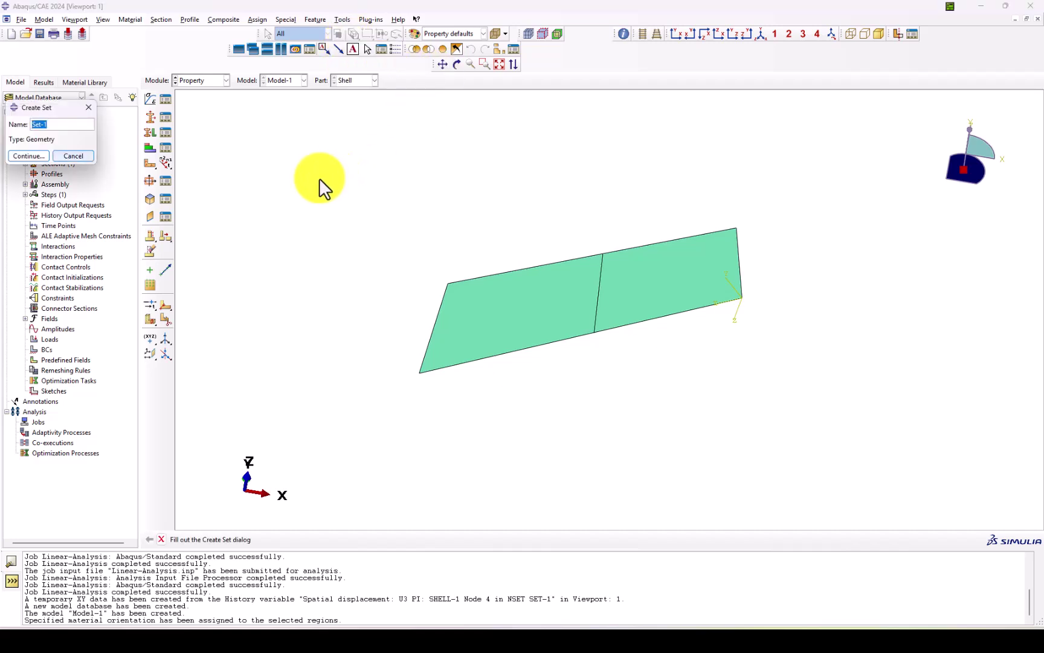
pyautogui.write('Midde')
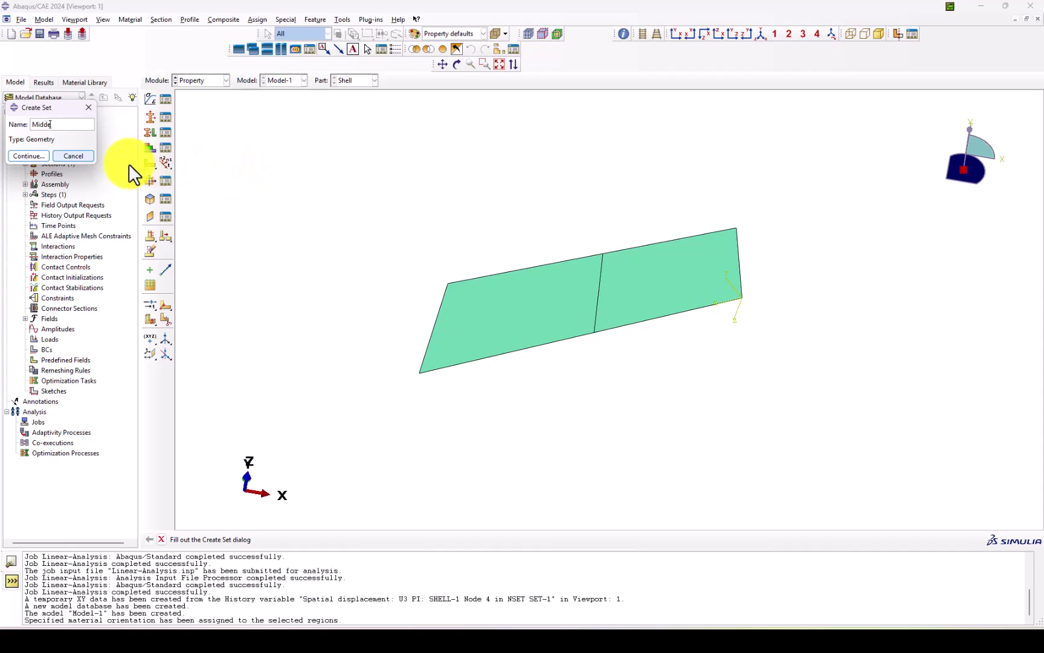
pyautogui.press('BackSpace')
pyautogui.write('-Point')
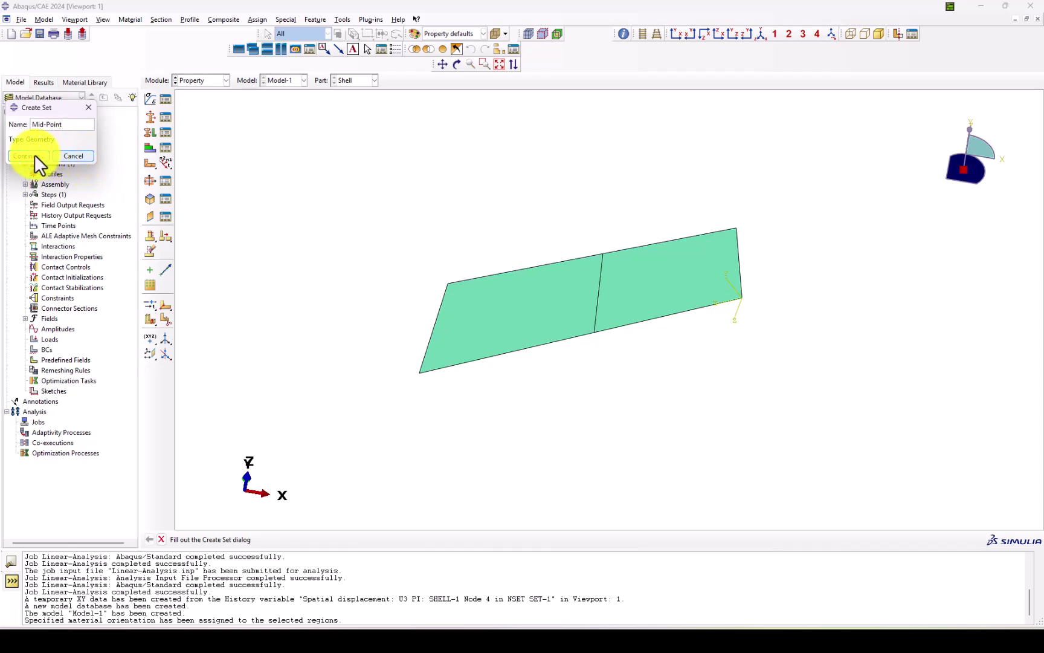
pyautogui.click(35, 155)
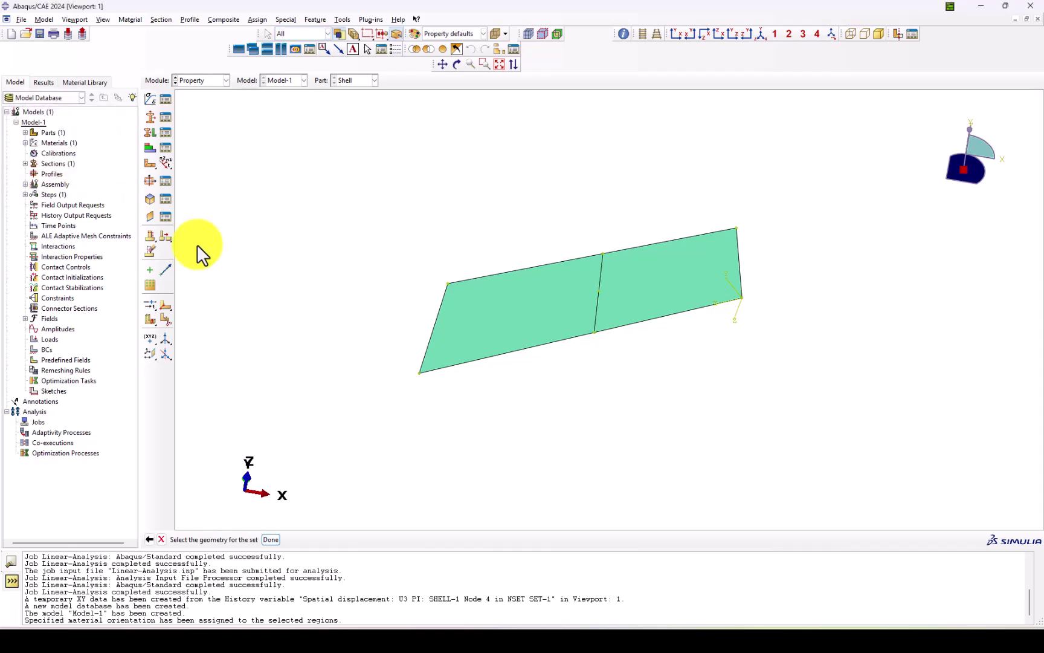
pyautogui.middleClick(350, 273)
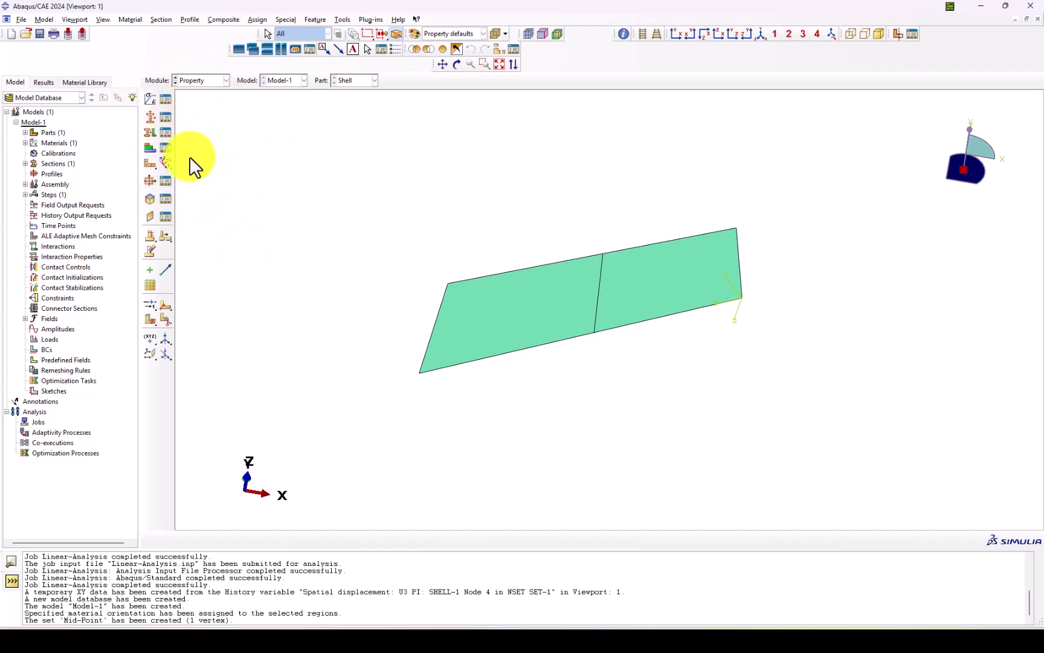
# Create a dependent instance of the Shell part in the assembly
pyautogui.click(199, 82)
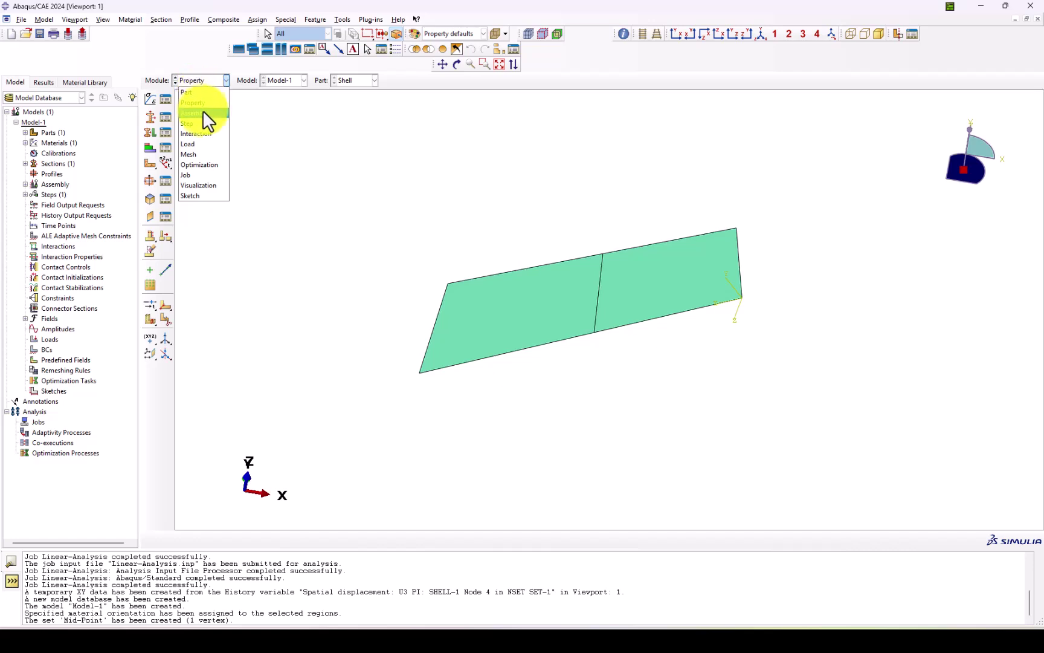
pyautogui.click(203, 110)
pyautogui.click(149, 98)
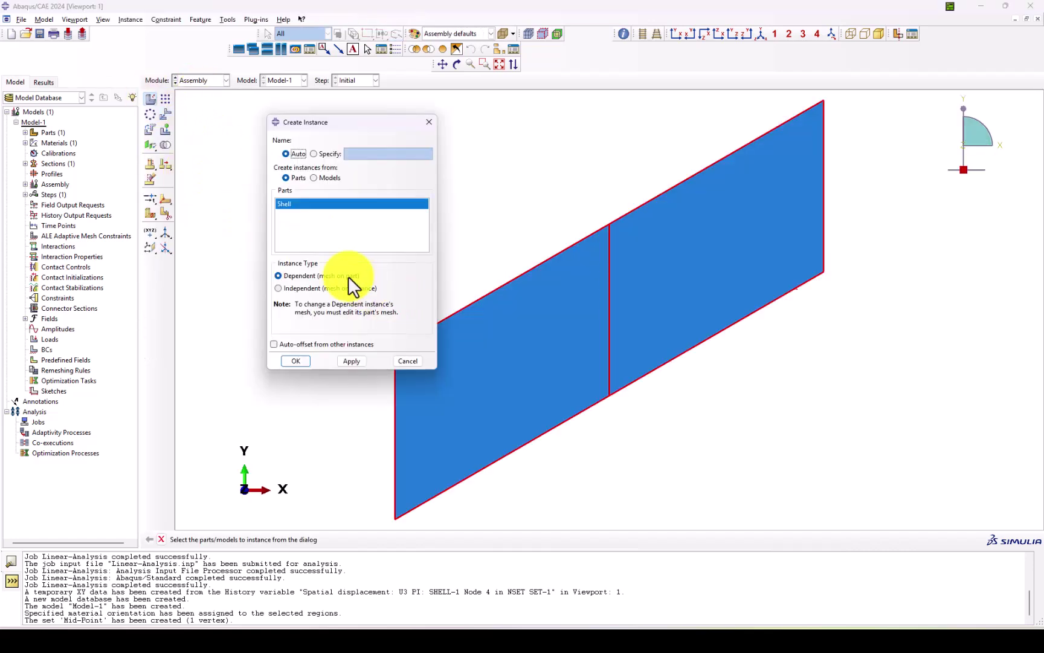
pyautogui.click(296, 361)
pyautogui.keyDown('ctrl'); pyautogui.keyDown('alt'); pyautogui.moveTo(319, 356); pyautogui.dragTo(374, 266); pyautogui.keyUp('alt'); pyautogui.keyUp('ctrl')
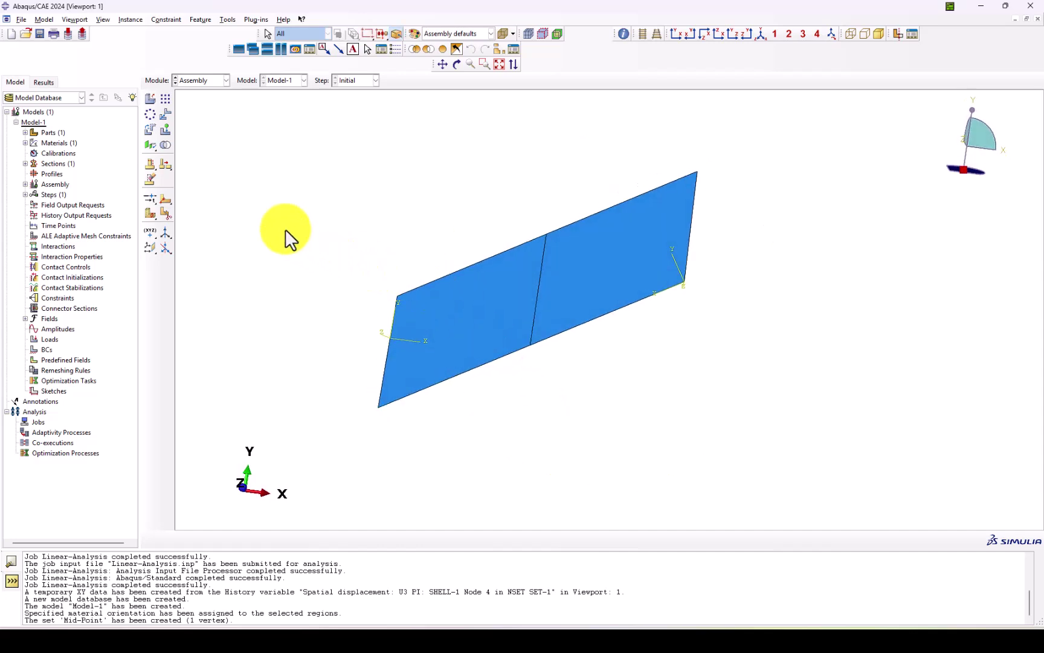
# Create a Static, General step after the initial step, with automatic incrementation and a maximum of 1000 increments
pyautogui.click(199, 81)
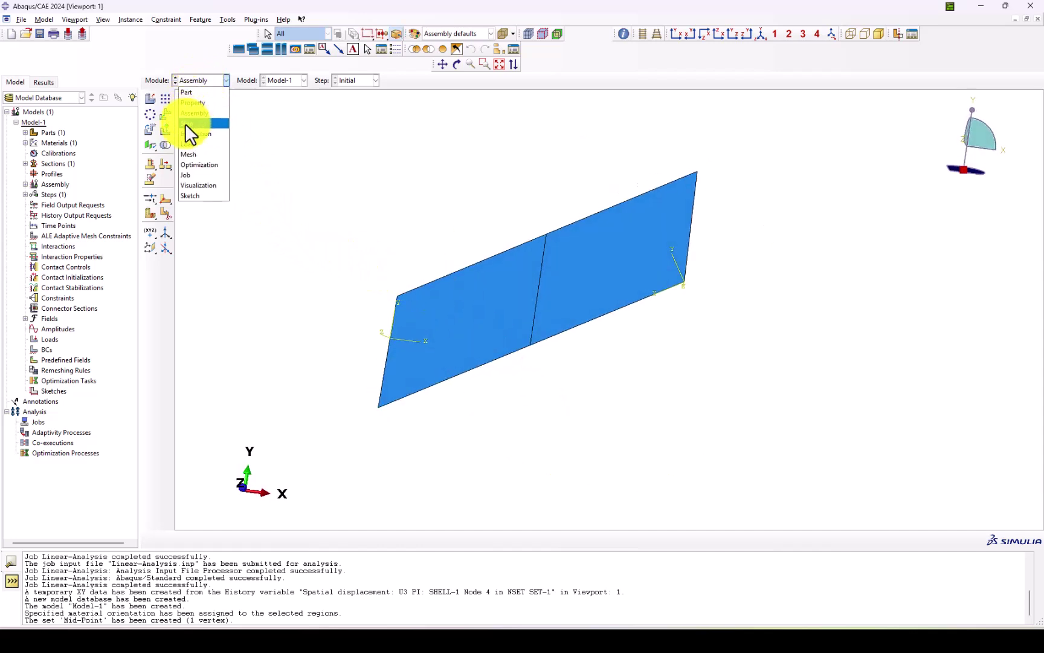
pyautogui.click(185, 124)
pyautogui.click(153, 101)
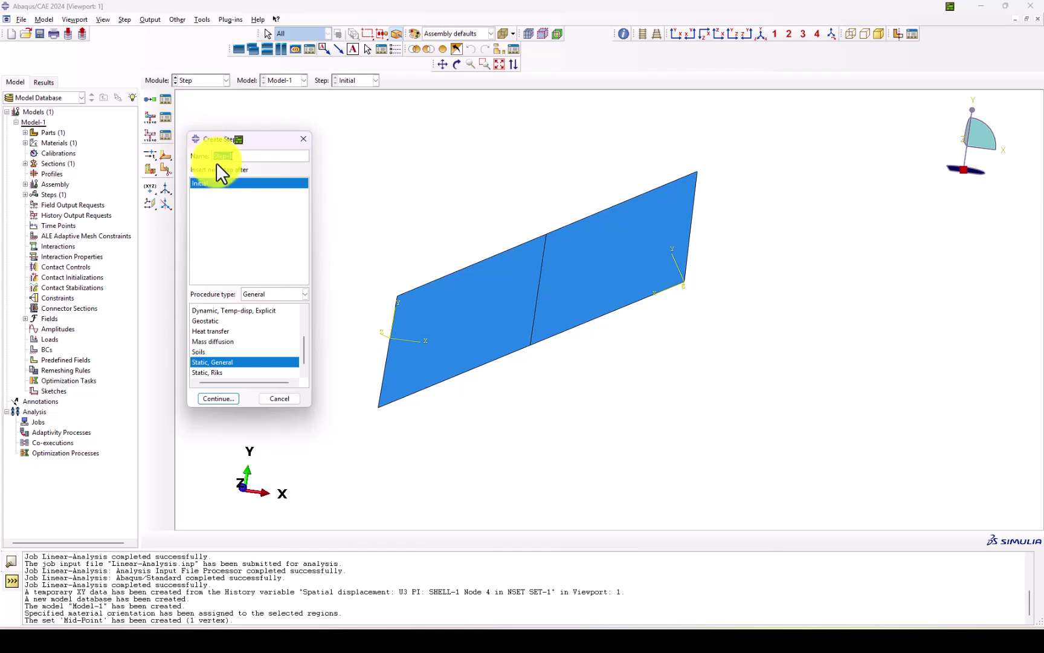
pyautogui.click(209, 398)
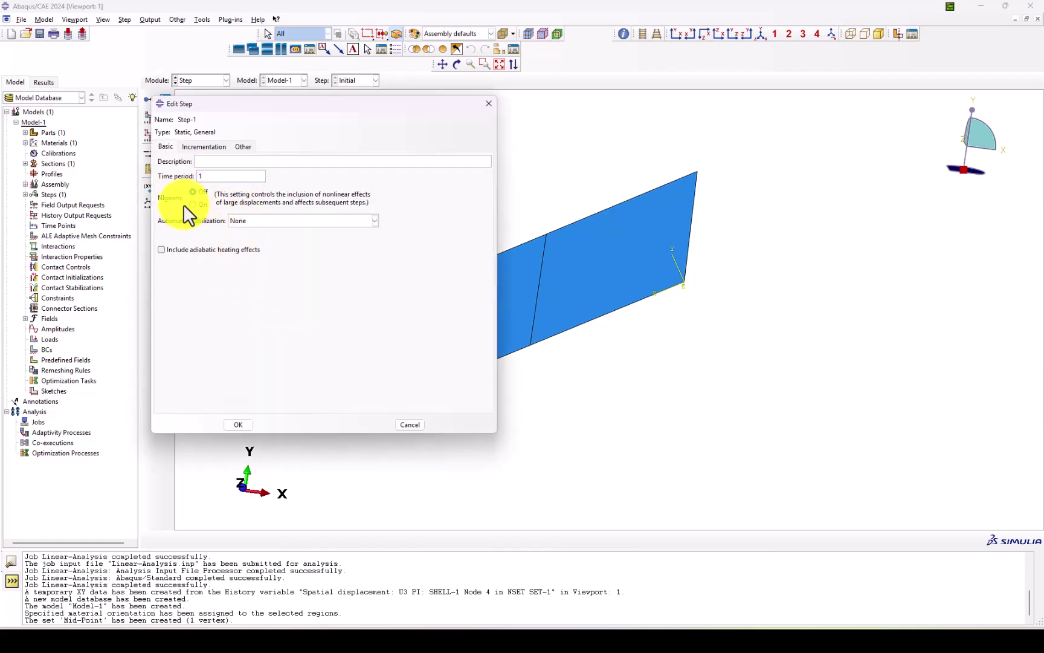
pyautogui.click(203, 147)
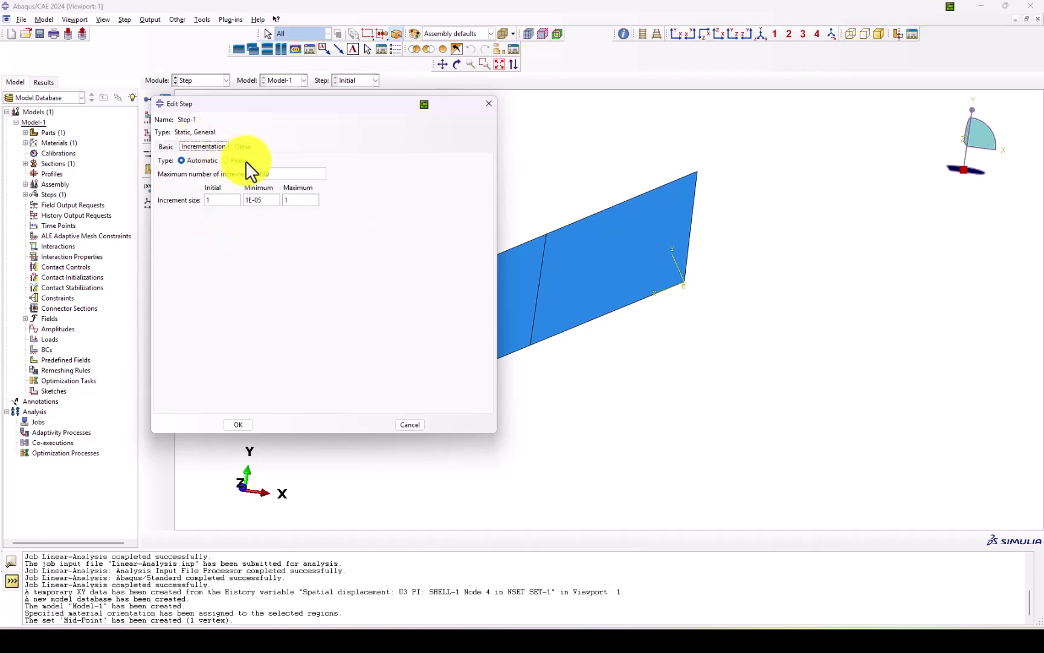
pyautogui.click(270, 174)
pyautogui.write('0')
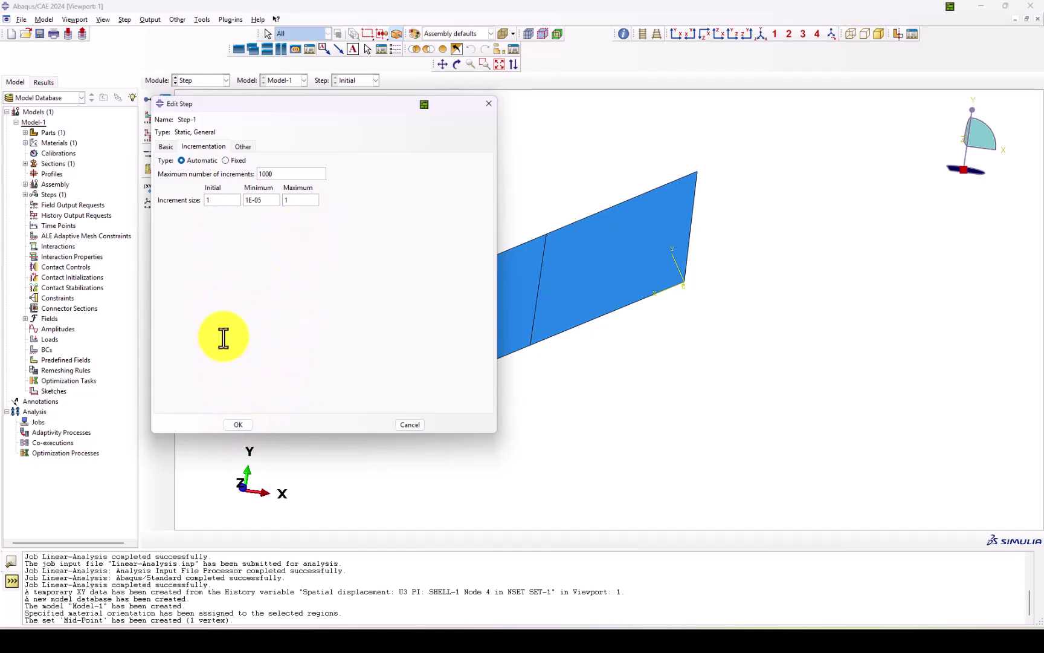
pyautogui.click(205, 200)
pyautogui.click(240, 424)
# Set the field output request F-Output-1 to evenly spaced time intervals with an interval of 10
pyautogui.click(171, 121)
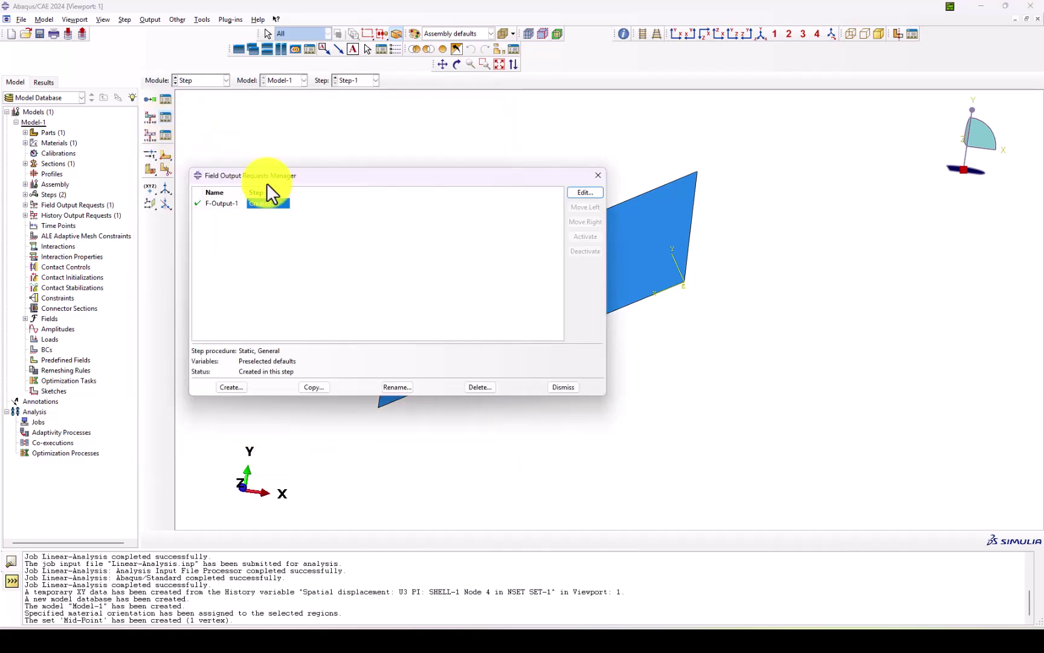
pyautogui.click(585, 192)
pyautogui.click(301, 127)
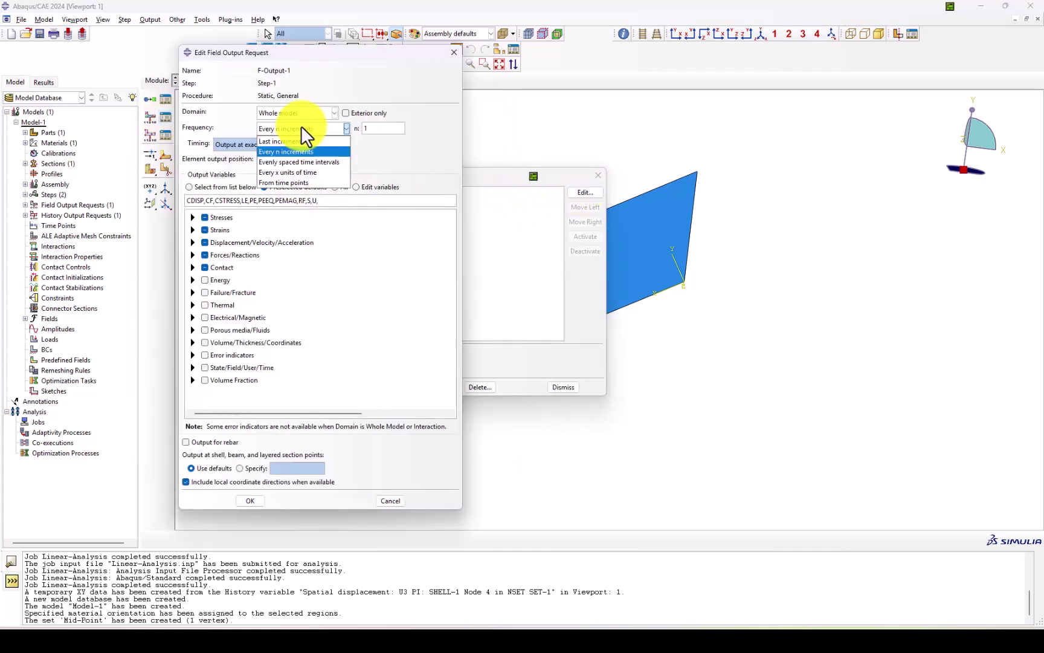
pyautogui.click(299, 162)
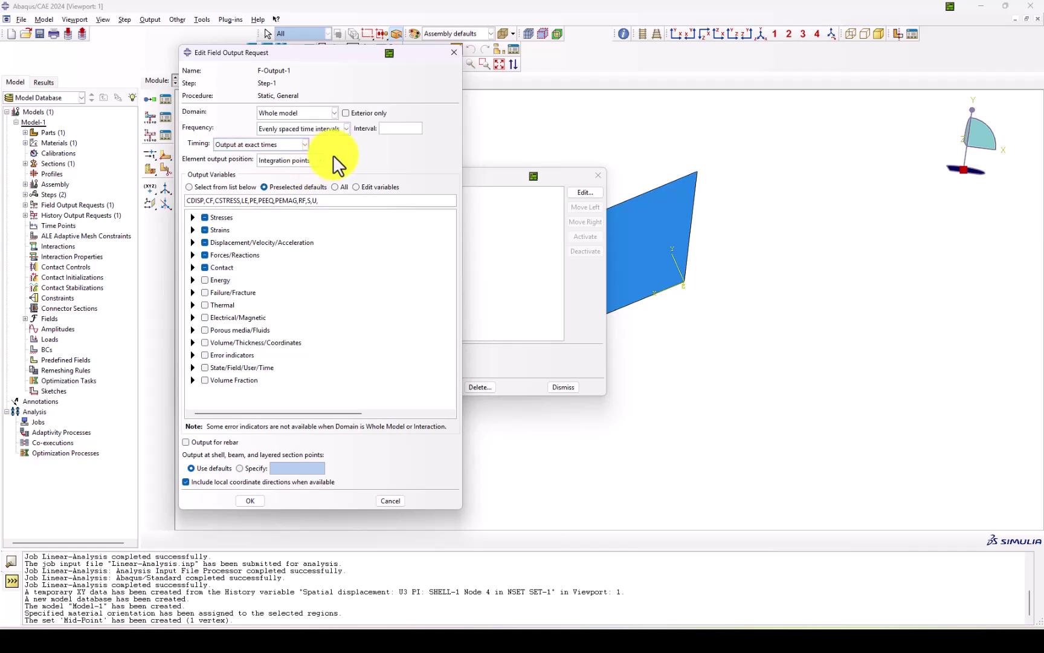
pyautogui.write('10')
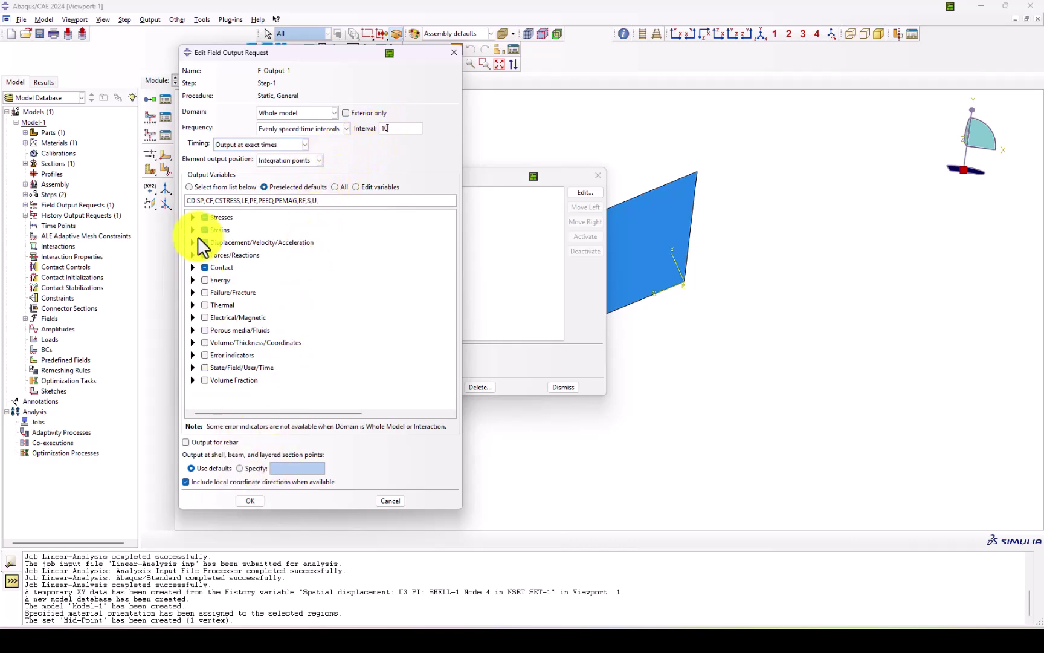
pyautogui.click(250, 499)
pyautogui.press('Escape')
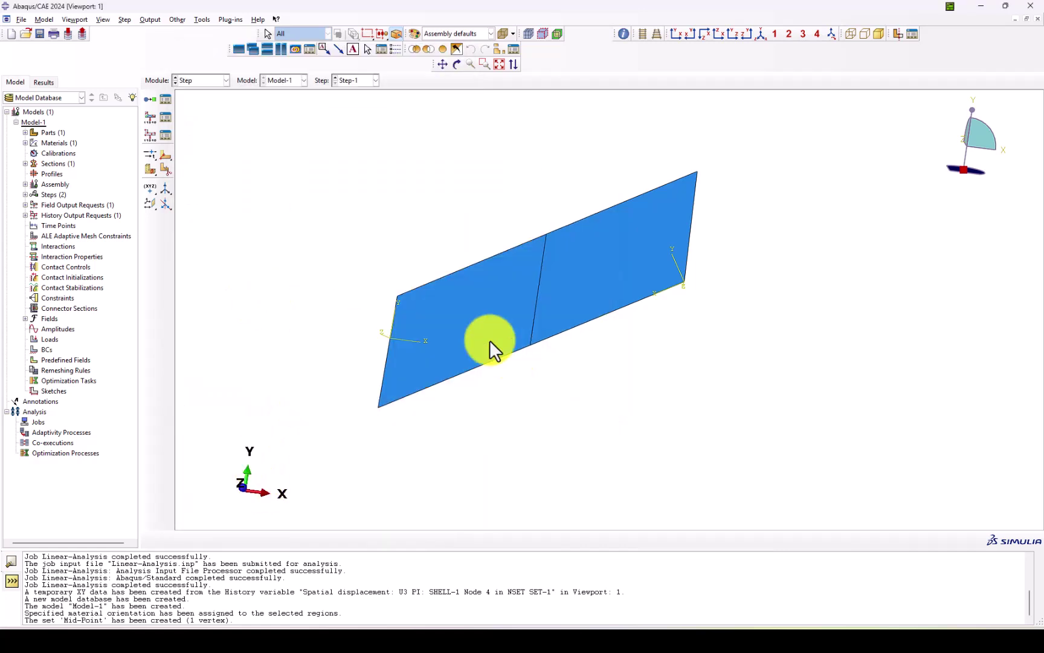
# Restrict the history output request H-Output-1 to the set Shell-1.Mid-Point and to displacement U3 only, without the energy variables
pyautogui.click(167, 134)
pyautogui.click(507, 206)
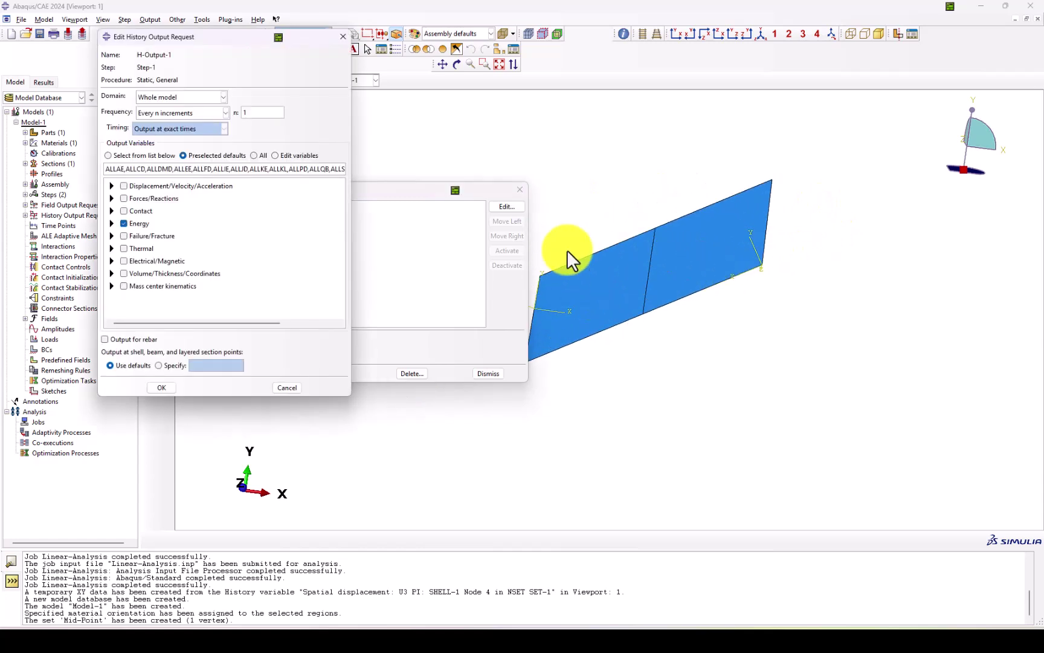
pyautogui.click(180, 96)
pyautogui.click(162, 123)
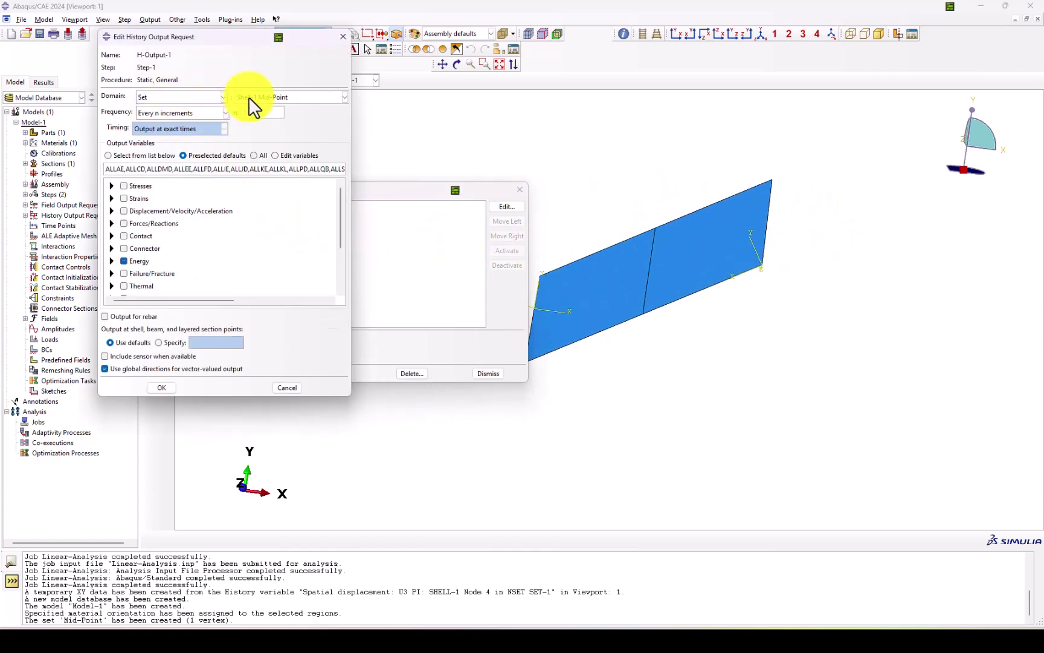
pyautogui.click(125, 261)
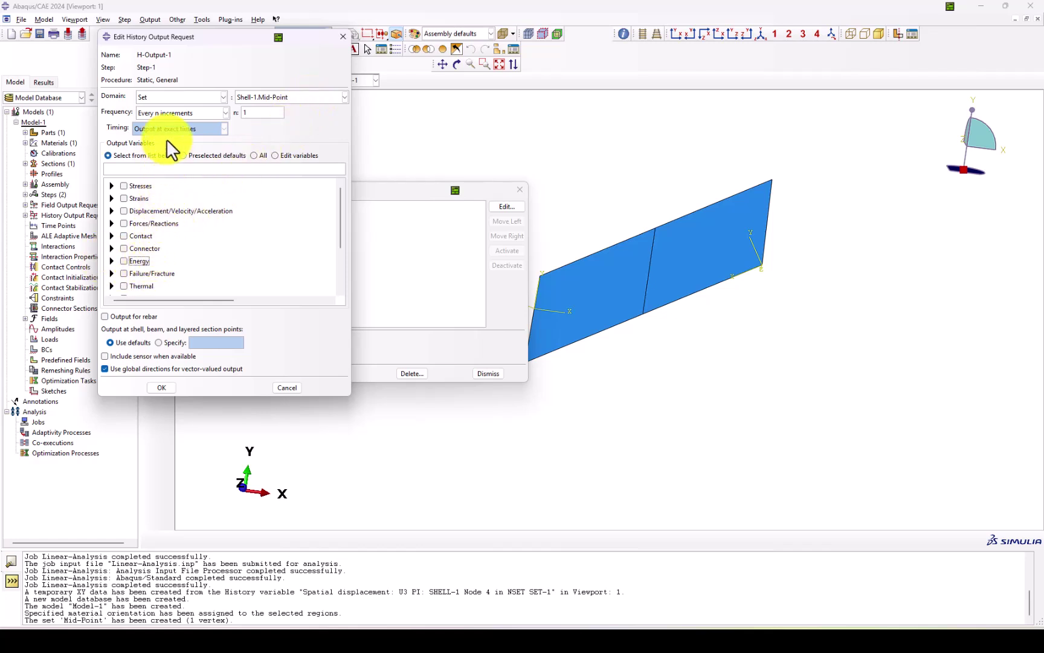
pyautogui.click(111, 210)
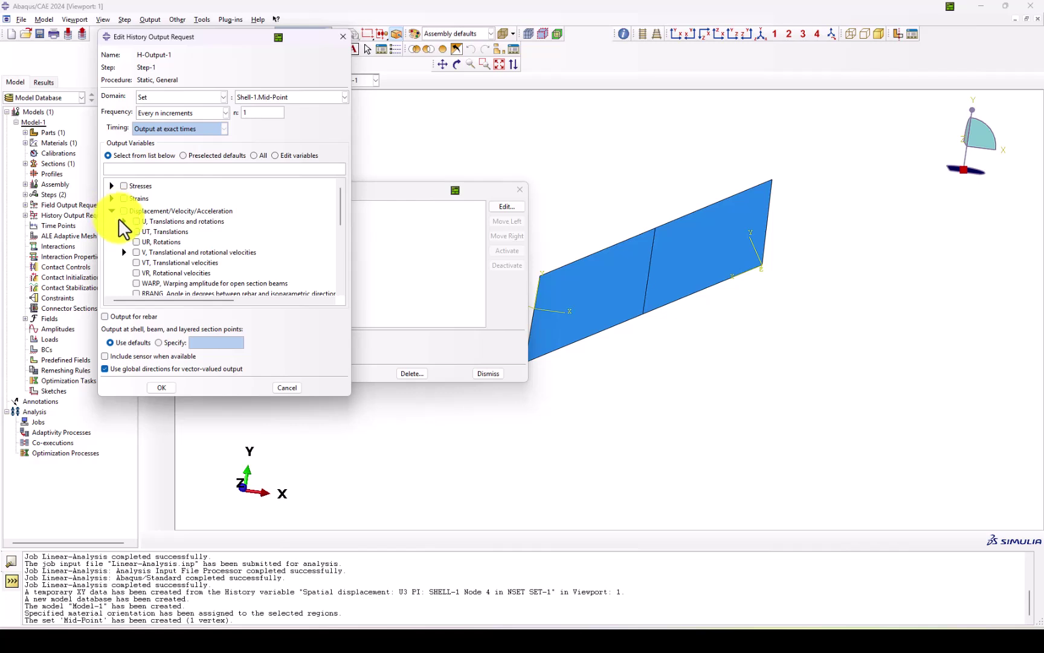
pyautogui.click(123, 221)
pyautogui.click(150, 271)
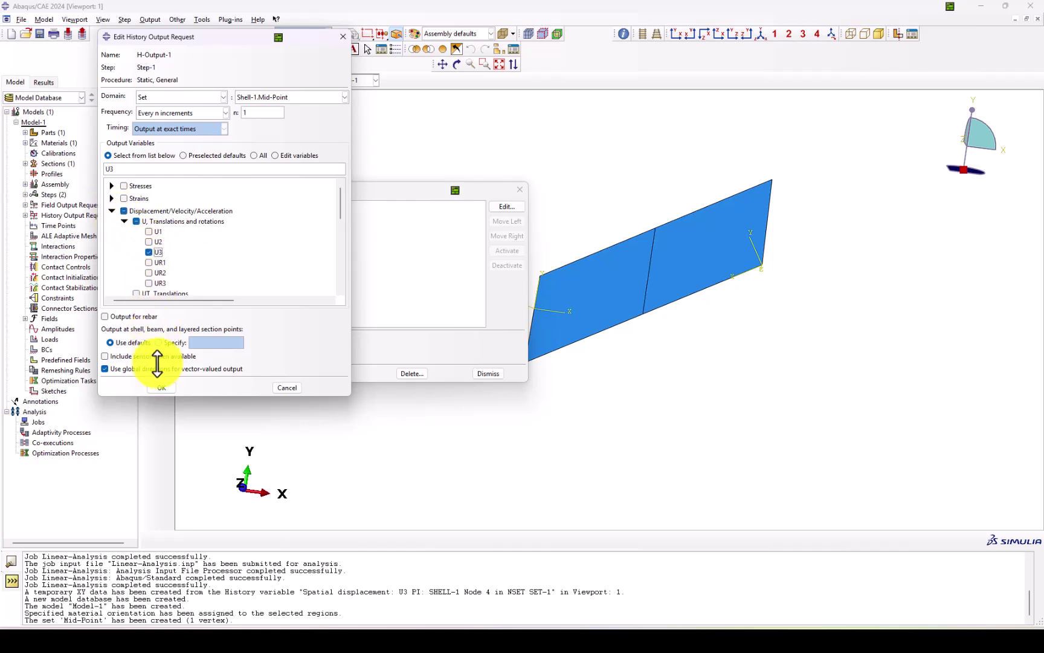
pyautogui.click(161, 388)
# Set the frequency of the history output request H-Output-1 to evenly spaced time intervals with an interval of 20
pyautogui.click(505, 207)
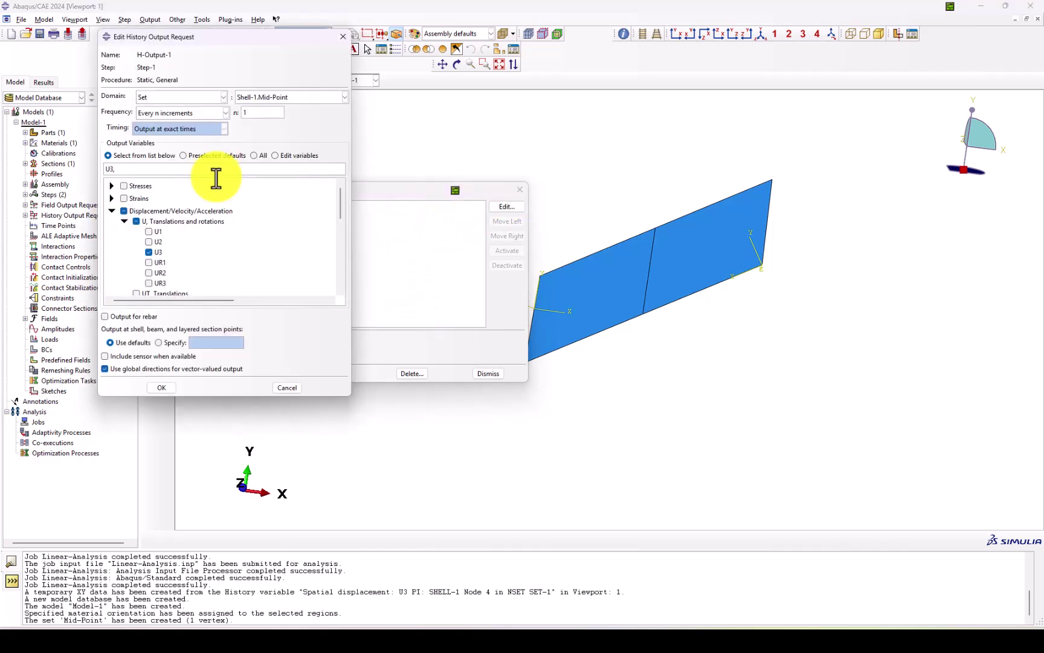
pyautogui.click(212, 113)
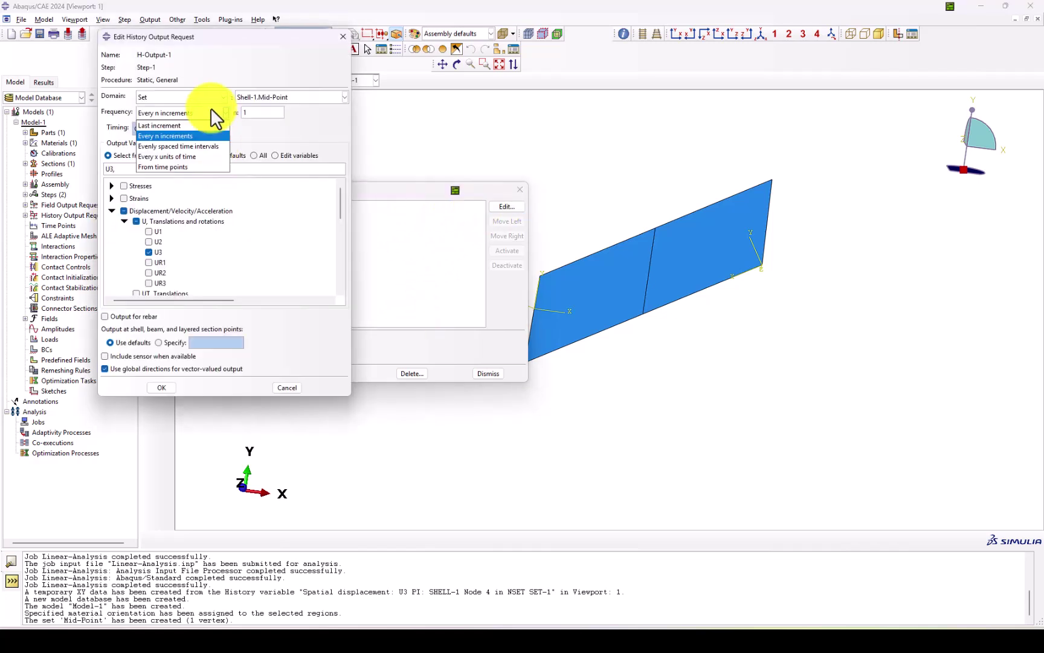
pyautogui.click(184, 146)
pyautogui.click(275, 113)
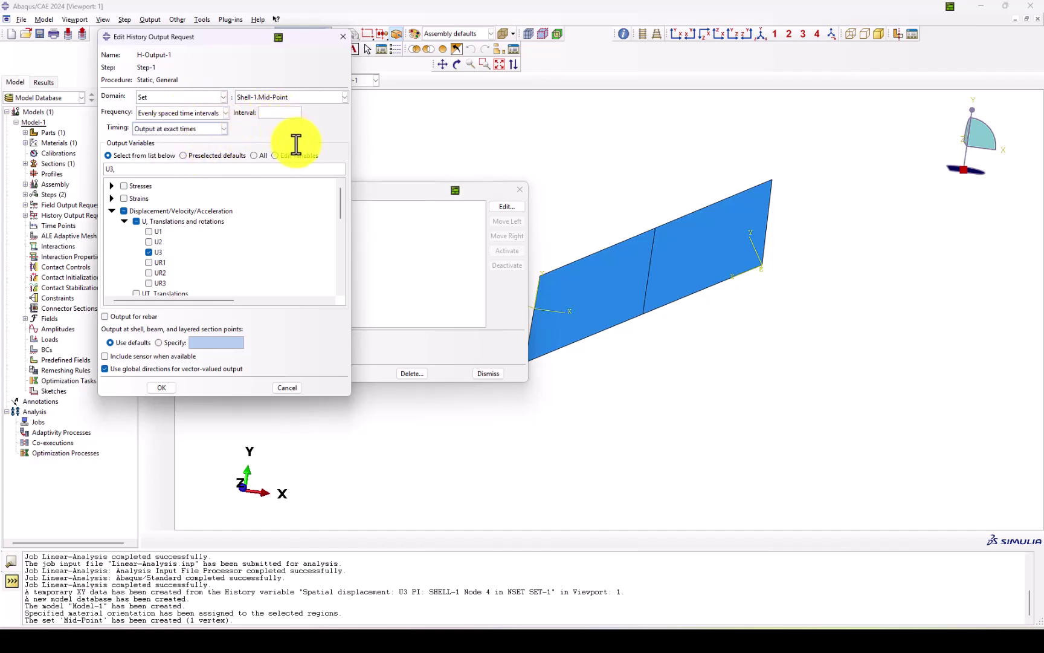
pyautogui.write('20')
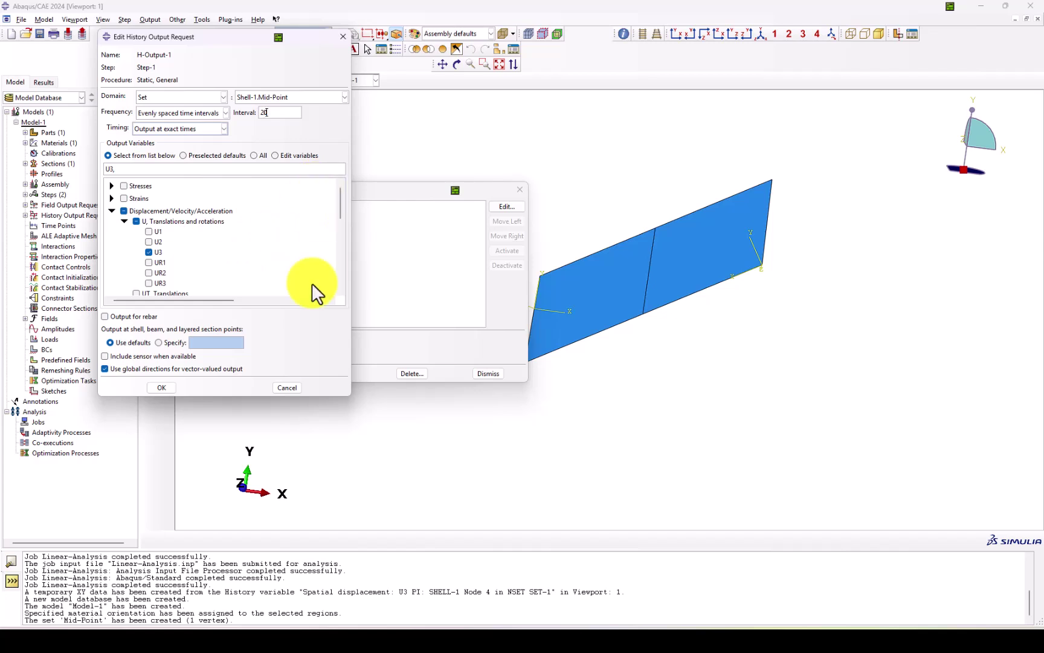
pyautogui.click(162, 387)
pyautogui.click(488, 373)
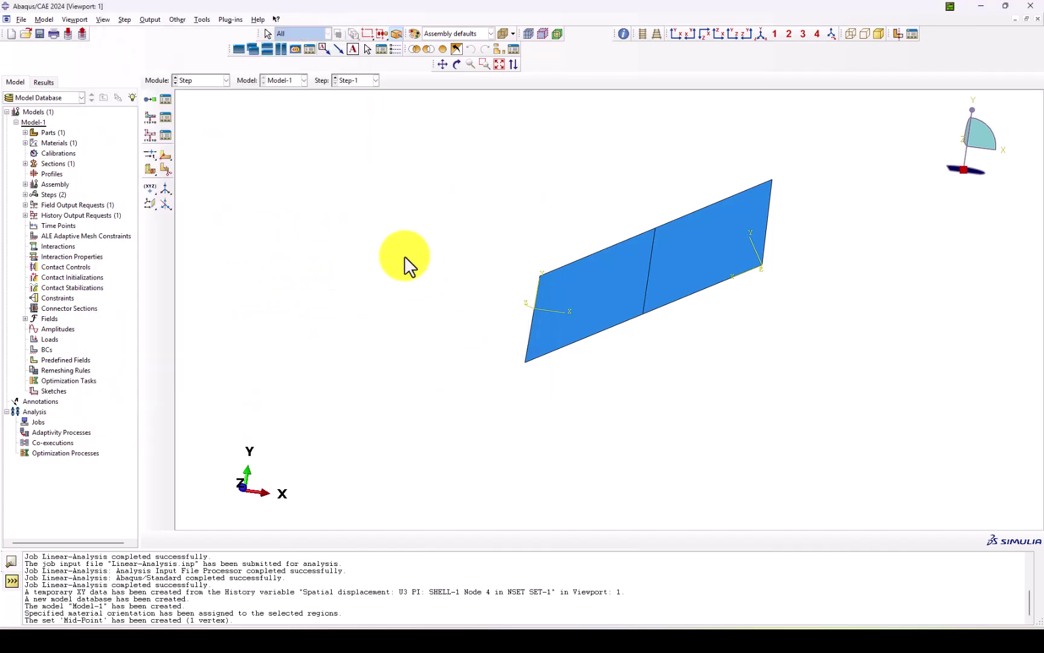
# Create a mechanical pressure load in Step-1 on the brown side of both shell faces, with a uniform magnitude of 20000
pyautogui.click(214, 81)
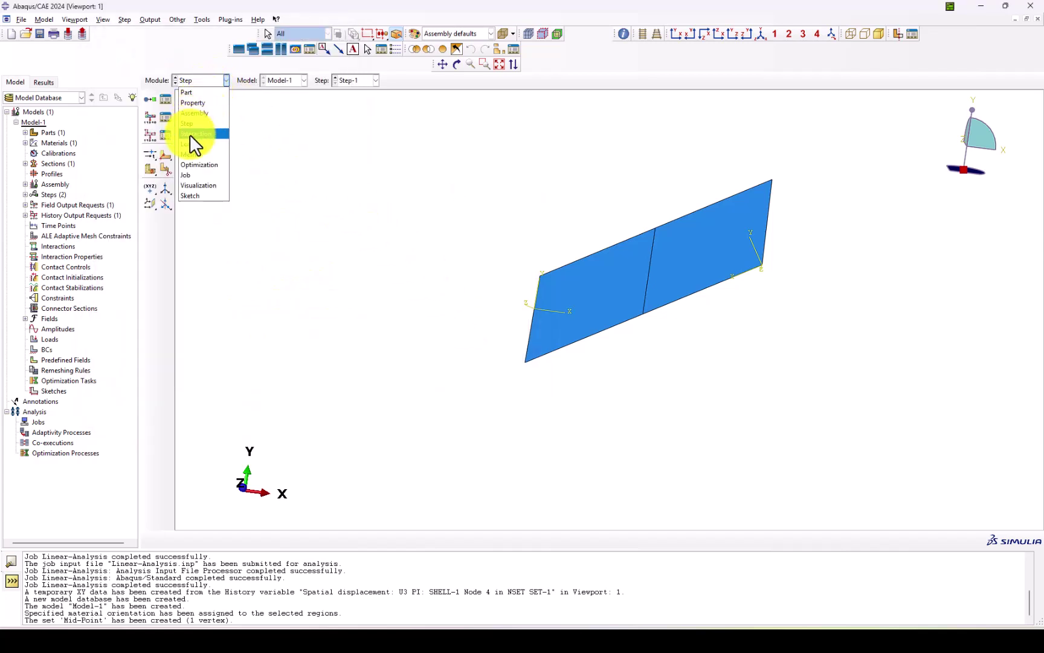
pyautogui.click(191, 133)
pyautogui.click(189, 81)
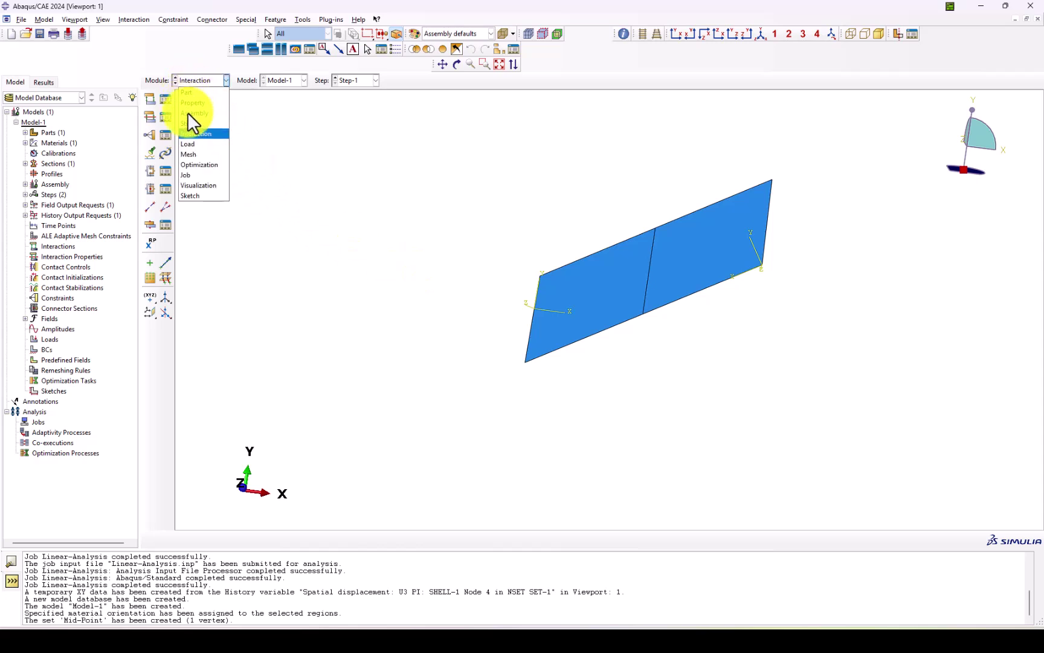
pyautogui.click(191, 143)
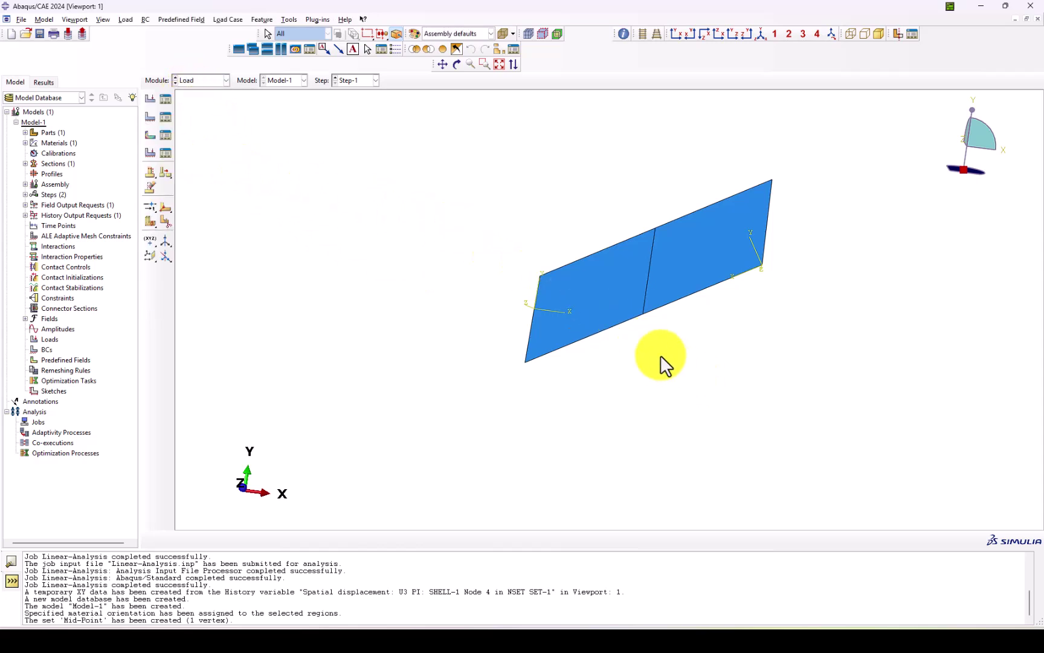
pyautogui.keyDown('ctrl'); pyautogui.keyDown('alt'); pyautogui.moveTo(660, 361); pyautogui.dragTo(719, 313); pyautogui.keyUp('alt'); pyautogui.keyUp('ctrl')
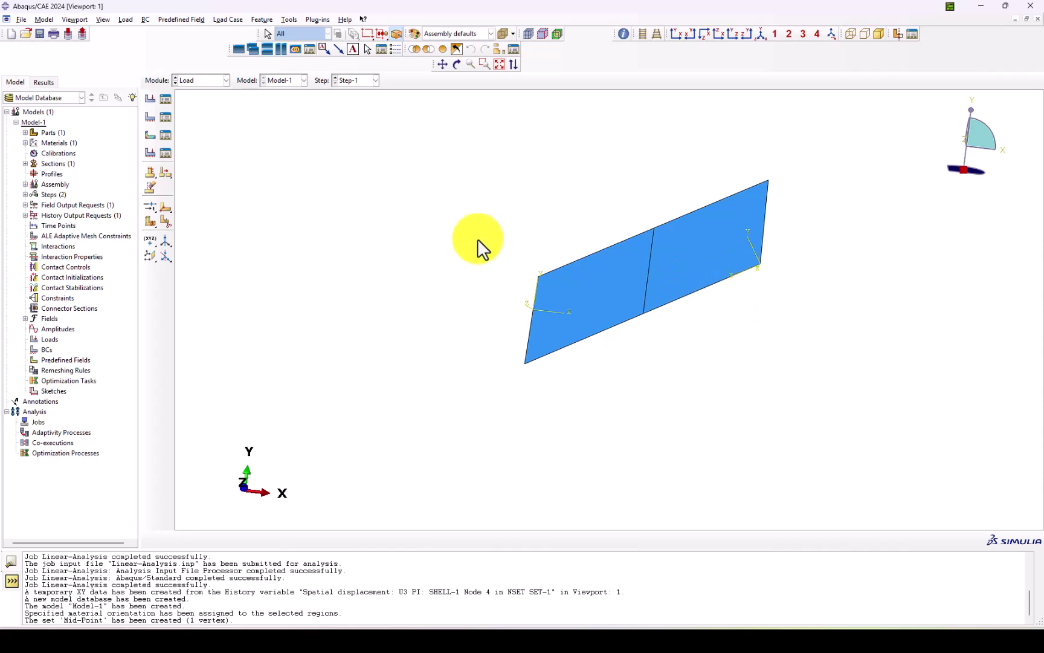
pyautogui.click(149, 99)
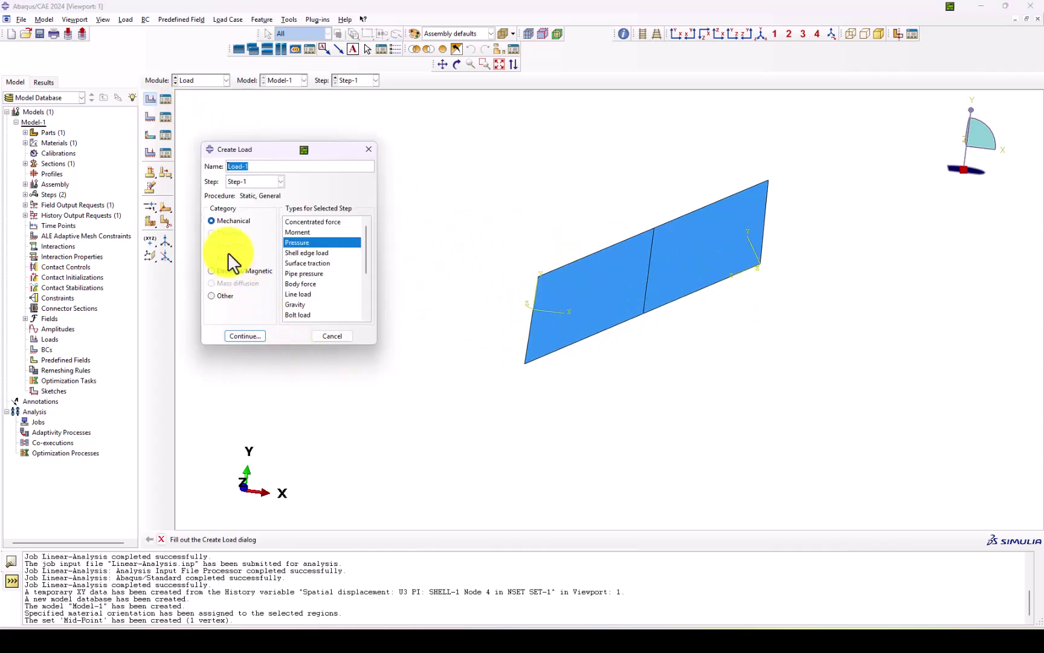
pyautogui.click(245, 336)
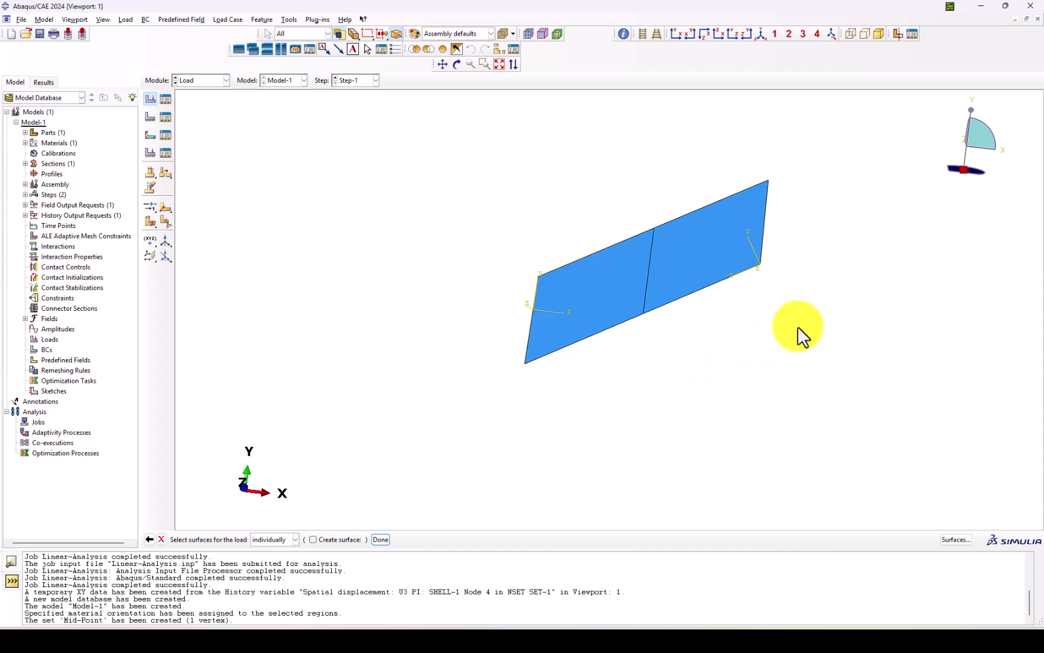
pyautogui.moveTo(756, 254); pyautogui.dragTo(443, 359)
pyautogui.middleClick(534, 392)
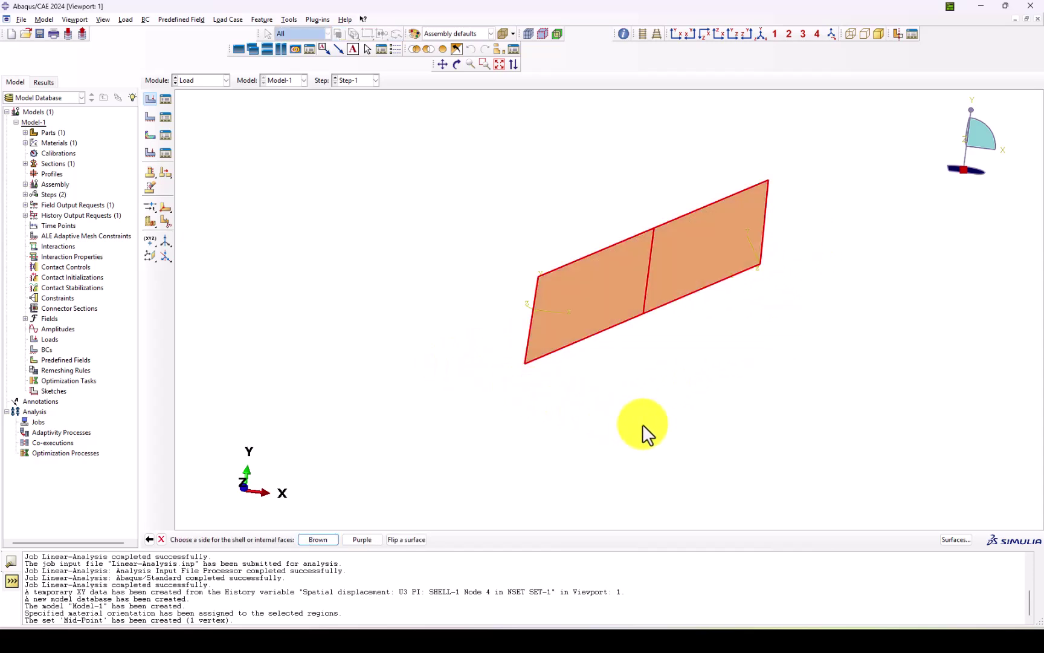
pyautogui.click(811, 35)
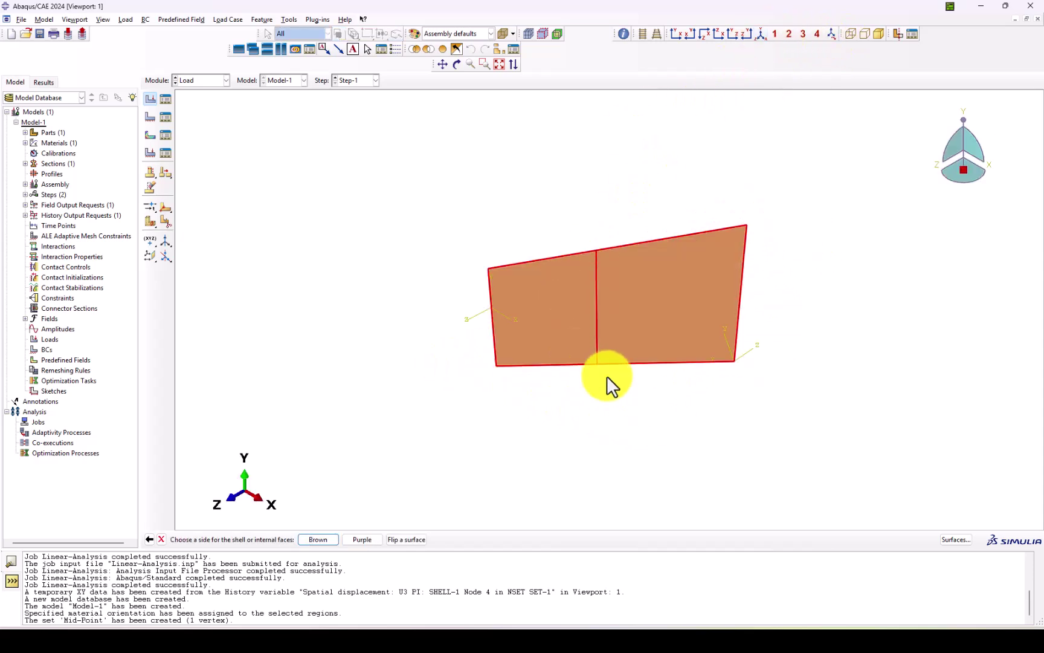
pyautogui.keyDown('ctrl'); pyautogui.keyDown('alt'); pyautogui.moveTo(606, 376); pyautogui.dragTo(543, 292); pyautogui.keyUp('alt'); pyautogui.keyUp('ctrl')
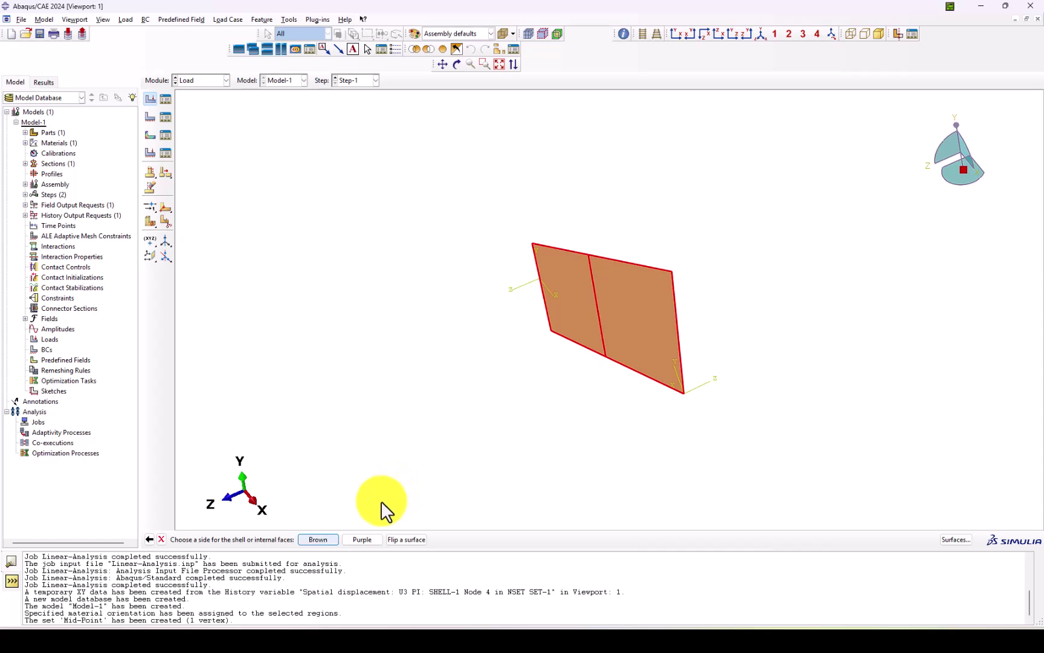
pyautogui.click(320, 539)
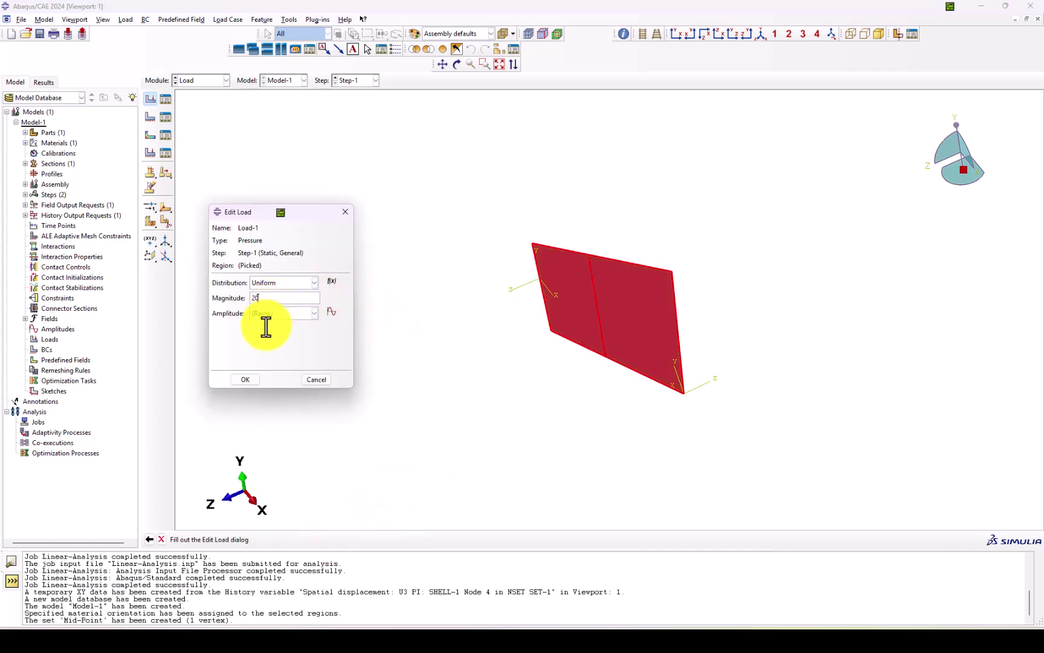
pyautogui.write('20000')
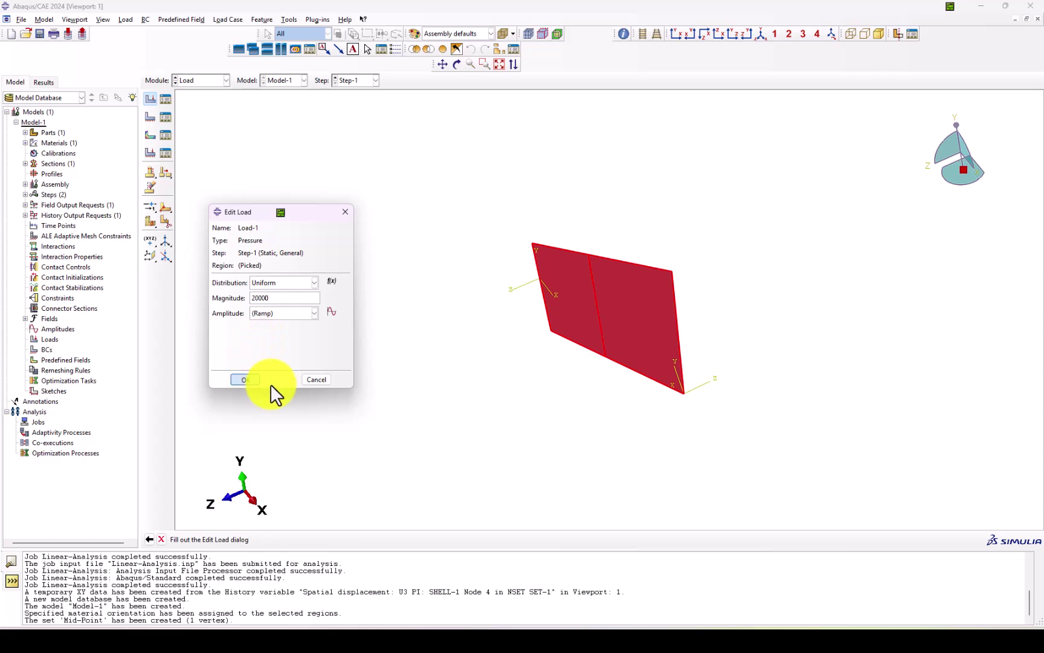
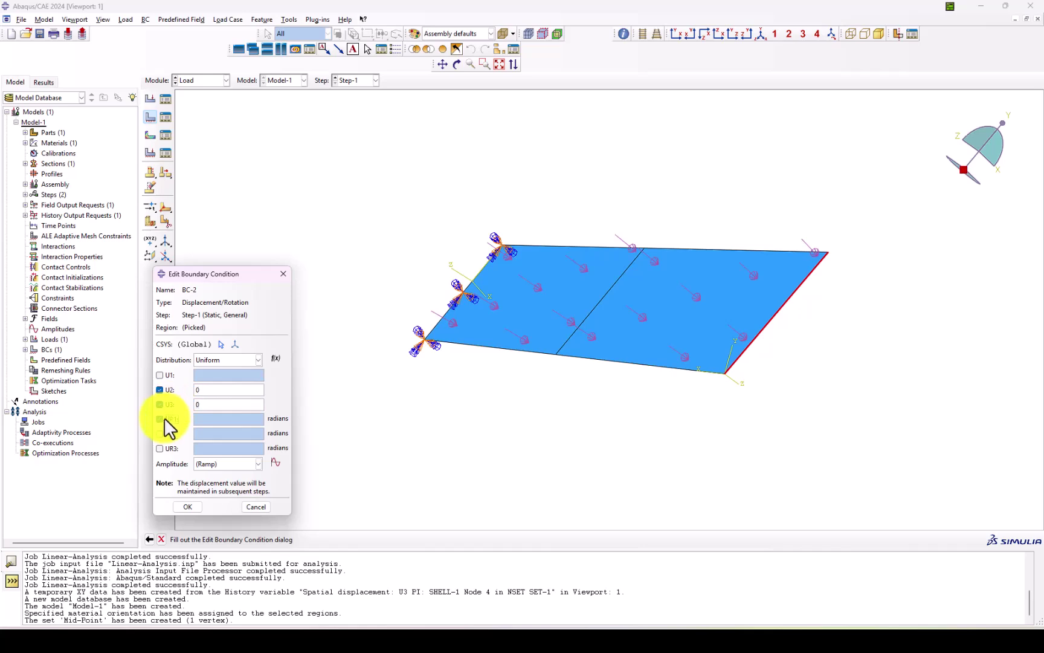
# Finish the displacement/rotation condition BC-2 on the selected end edge with U2, U3, UR1, UR2 and UR3 at 0, leaving U1 free
pyautogui.click(162, 448)
pyautogui.click(188, 507)
pyautogui.keyDown('ctrl'); pyautogui.keyDown('alt'); pyautogui.moveTo(456, 429); pyautogui.dragTo(499, 266); pyautogui.keyUp('alt'); pyautogui.keyUp('ctrl')
# Assign mesh controls with Quad element shape and the Structured technique to both faces of the Shell part
pyautogui.click(194, 81)
pyautogui.click(196, 151)
pyautogui.click(380, 80)
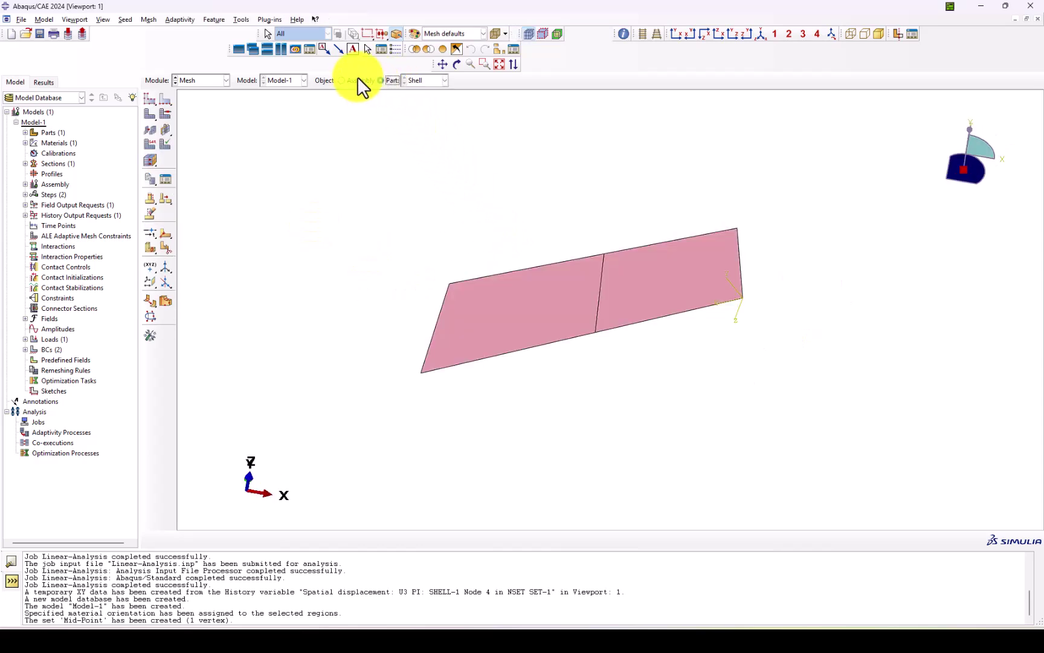
pyautogui.click(165, 113)
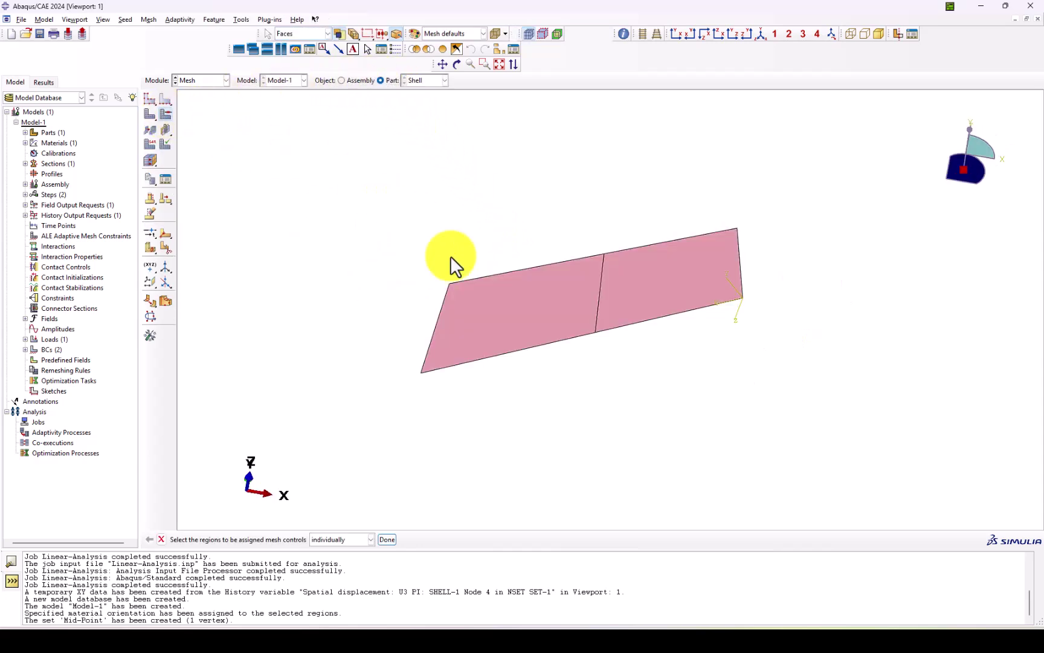
pyautogui.moveTo(415, 226); pyautogui.dragTo(753, 396)
pyautogui.middleClick(381, 329)
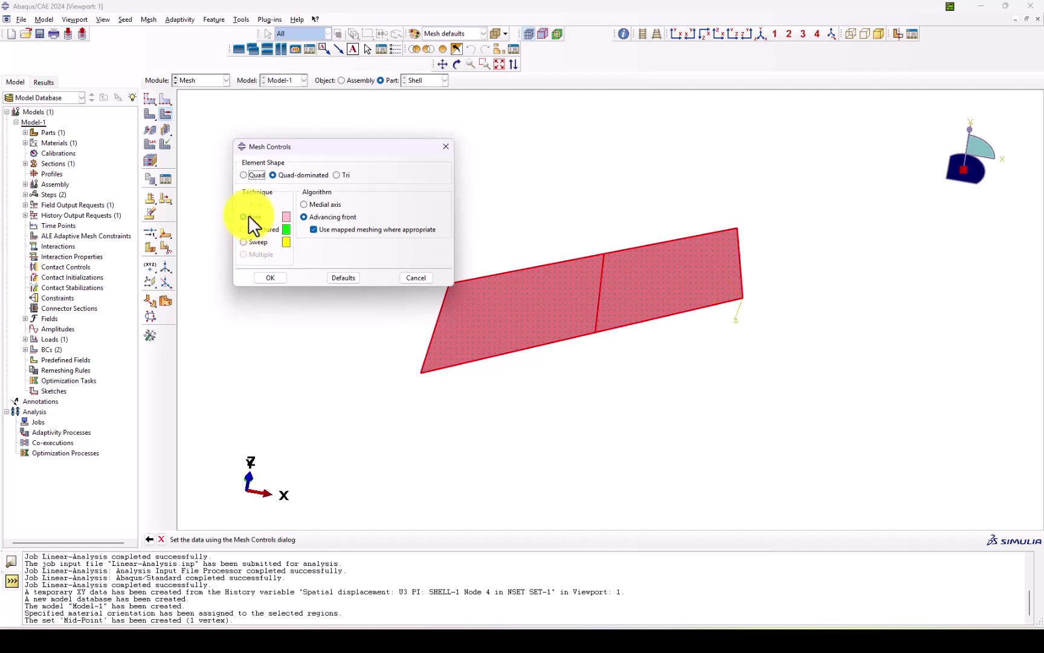
pyautogui.click(244, 175)
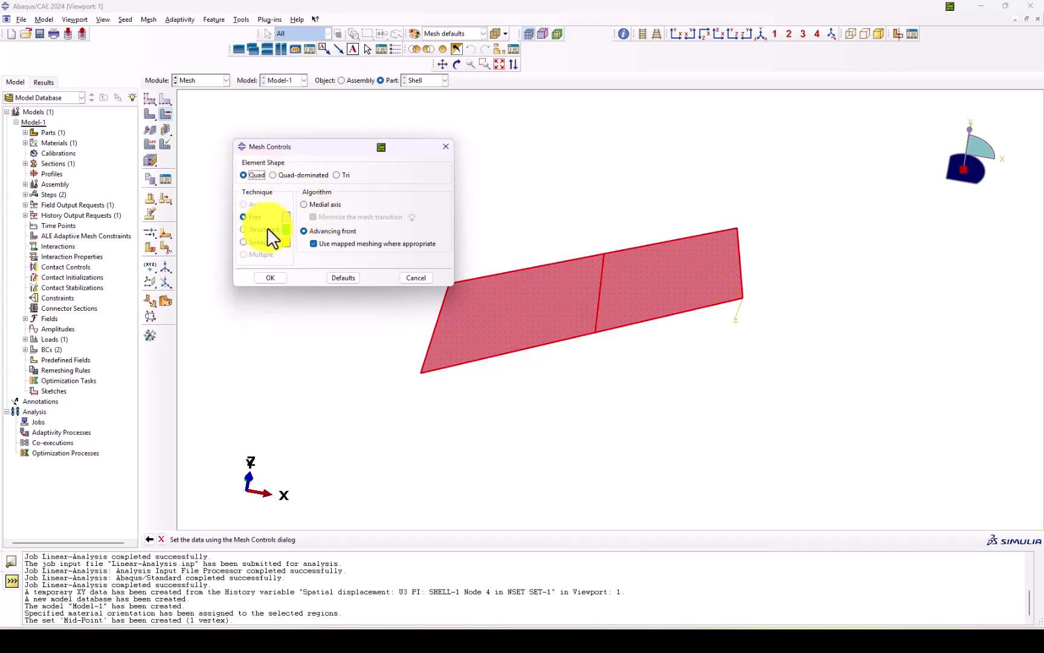
pyautogui.click(248, 228)
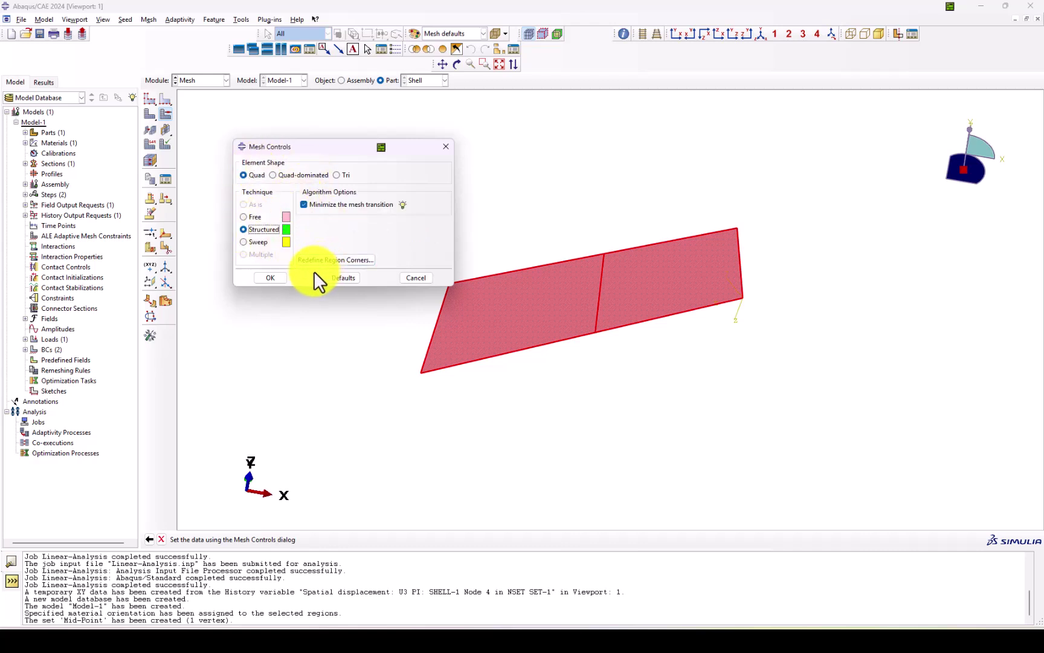
pyautogui.click(275, 278)
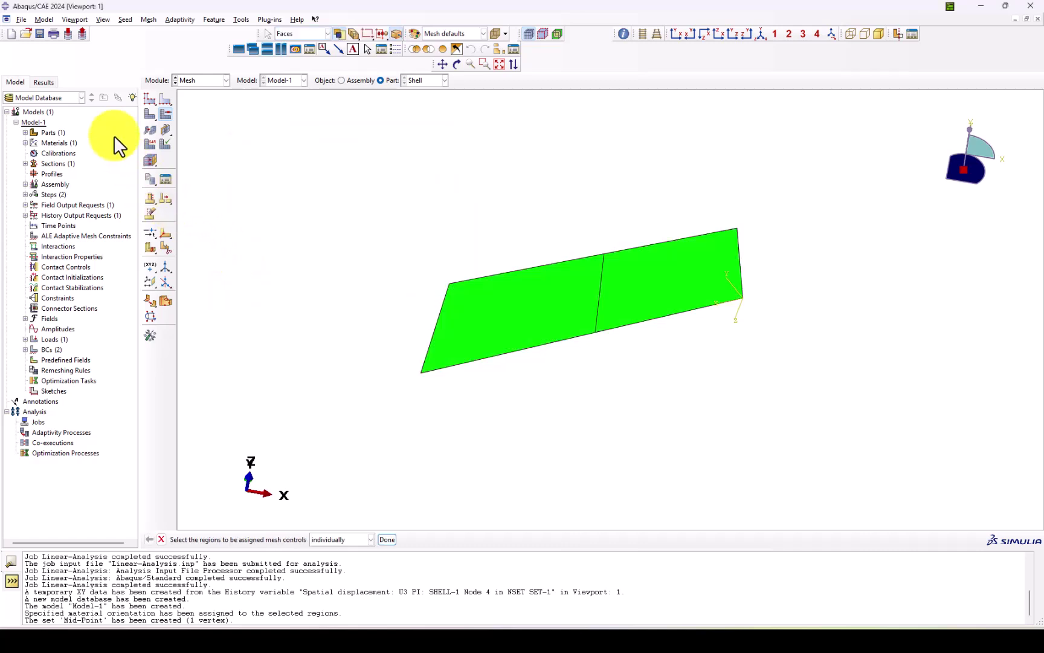
# Seed the Shell part with the default global seeds and mesh it
pyautogui.click(148, 99)
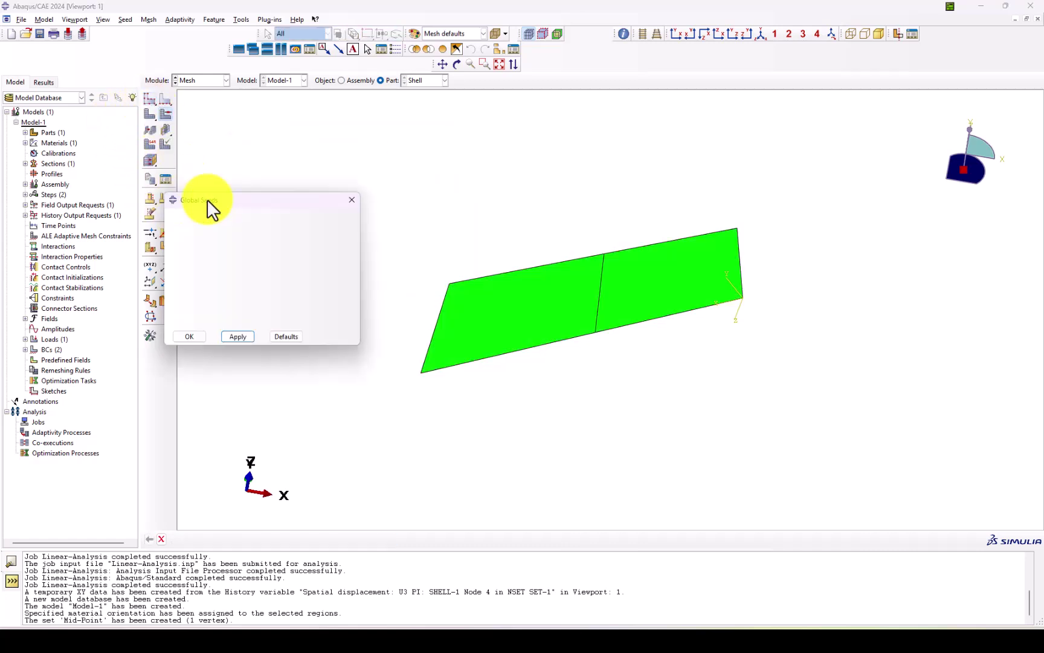
pyautogui.click(199, 333)
pyautogui.click(155, 114)
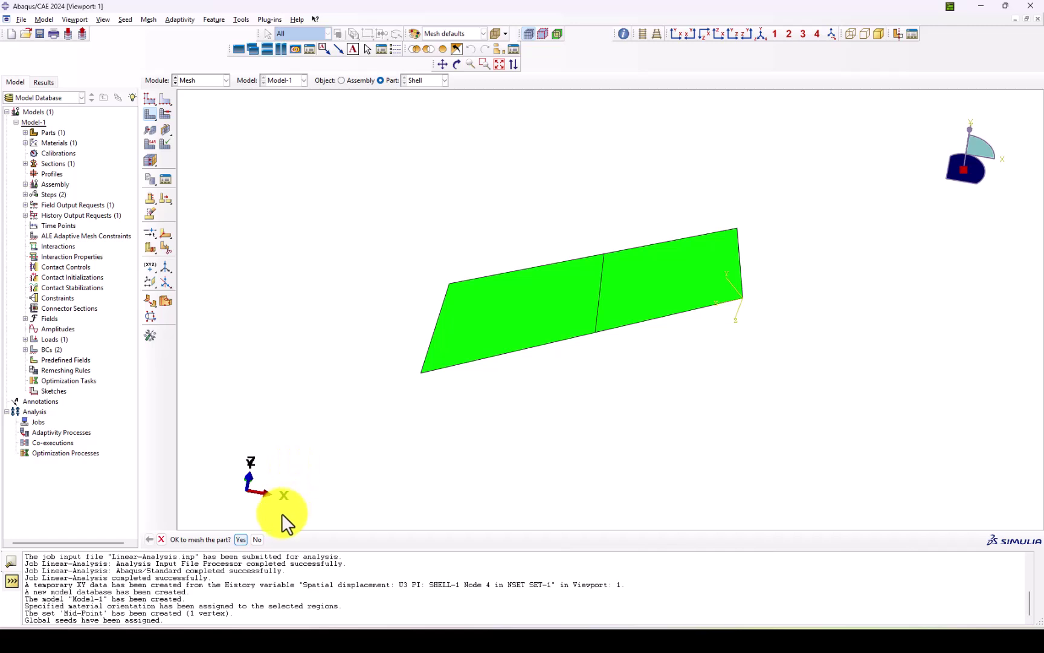
pyautogui.click(240, 539)
# Change the coordinate system of boundary condition BC-1 from global to Datum csys-1
pyautogui.click(190, 82)
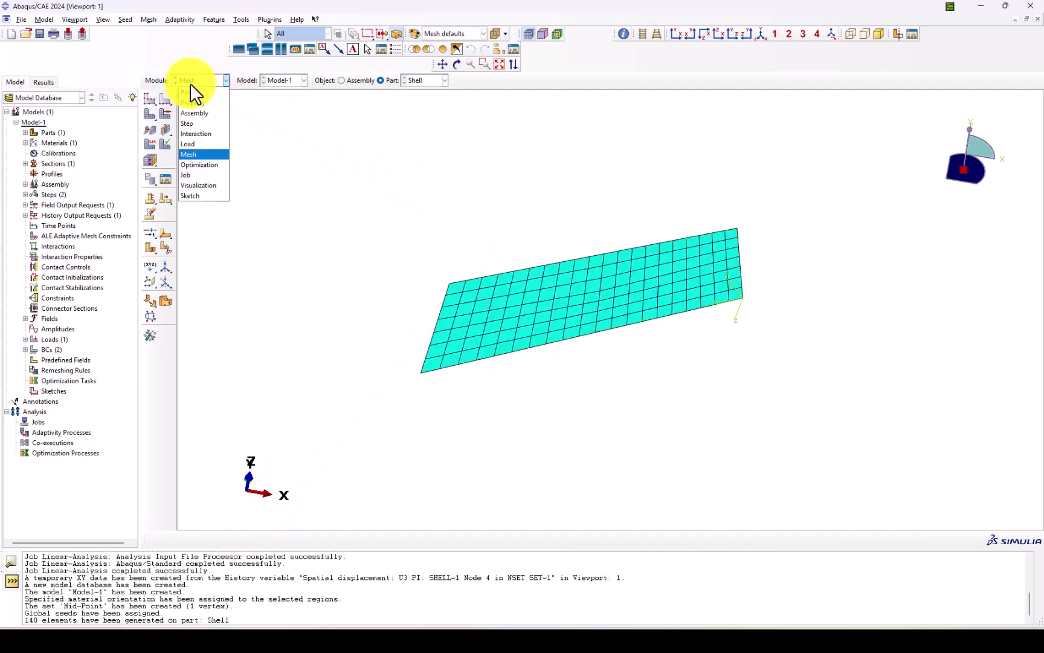
pyautogui.click(189, 143)
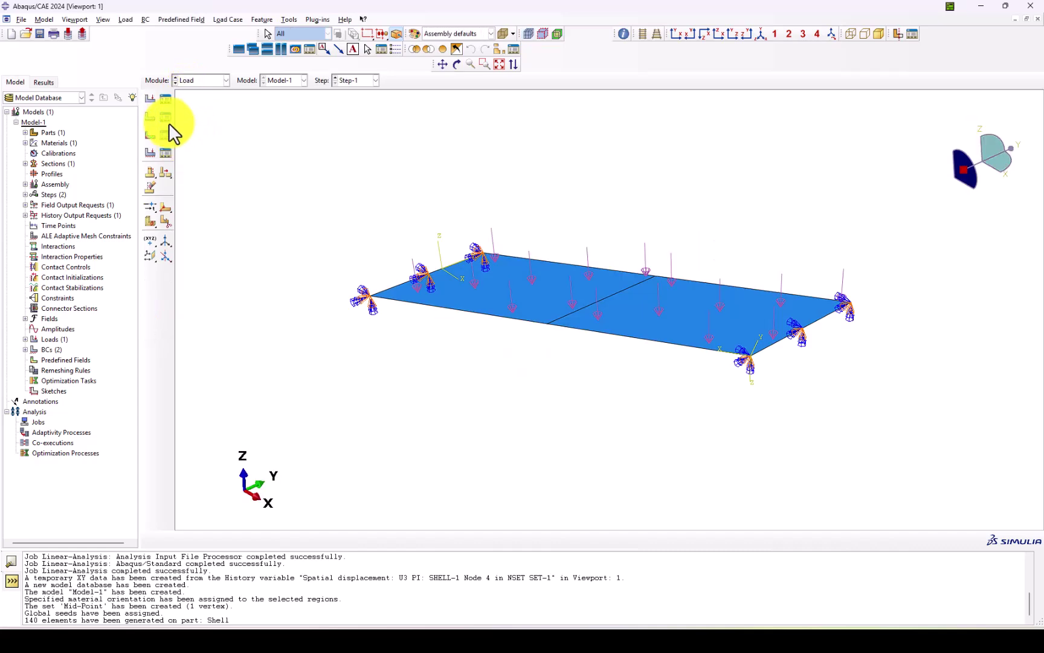
pyautogui.click(166, 117)
pyautogui.click(296, 213)
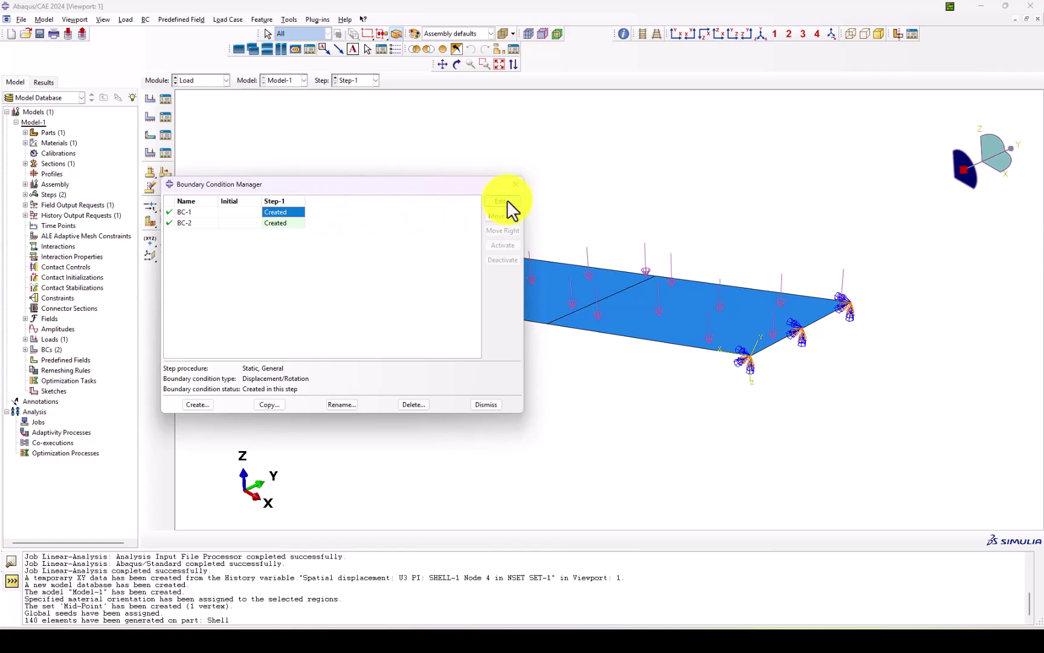
pyautogui.click(502, 200)
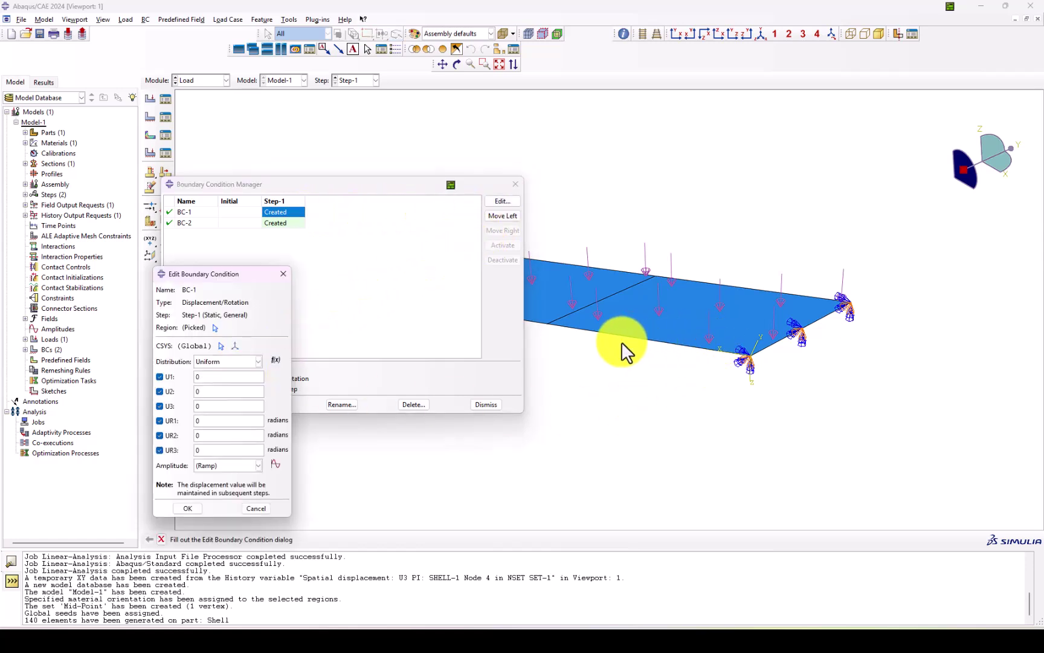
pyautogui.click(235, 345)
pyautogui.click(89, 74)
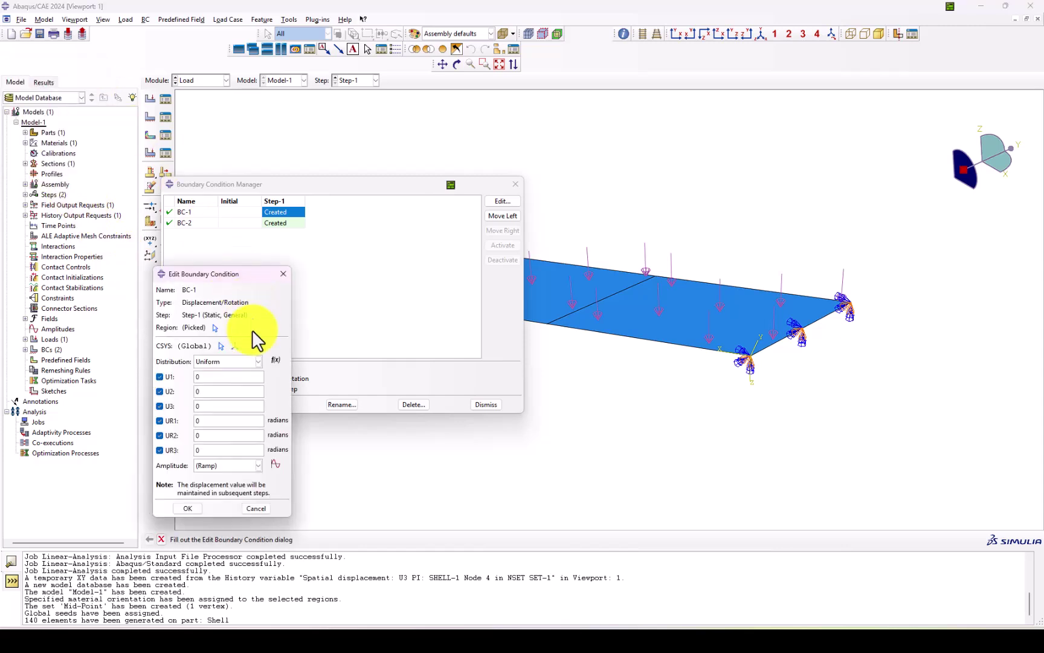
pyautogui.click(220, 345)
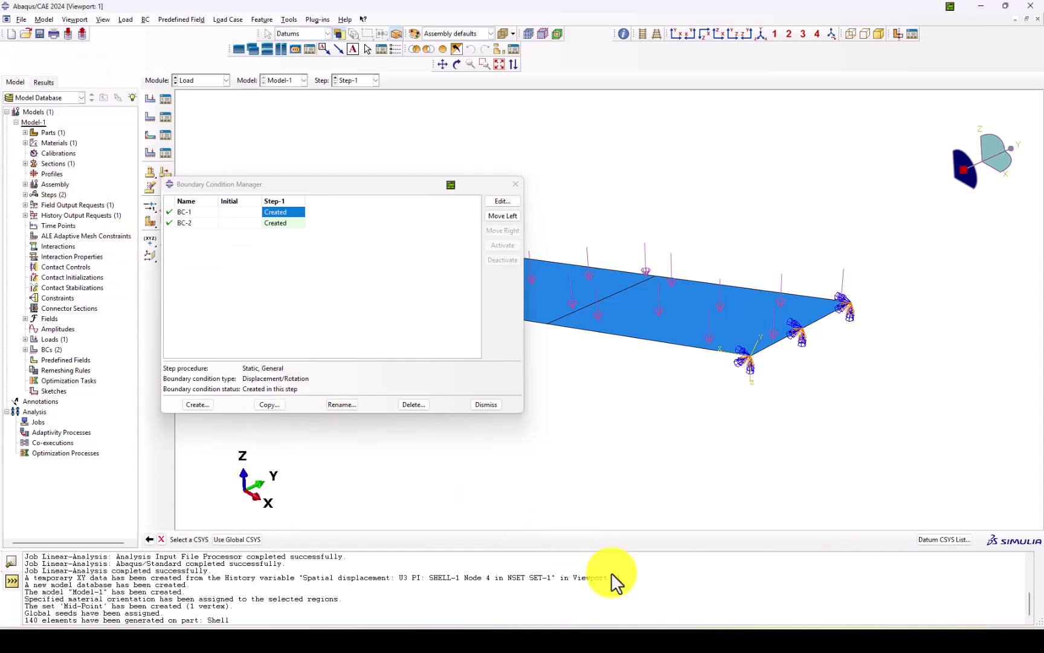
pyautogui.click(935, 539)
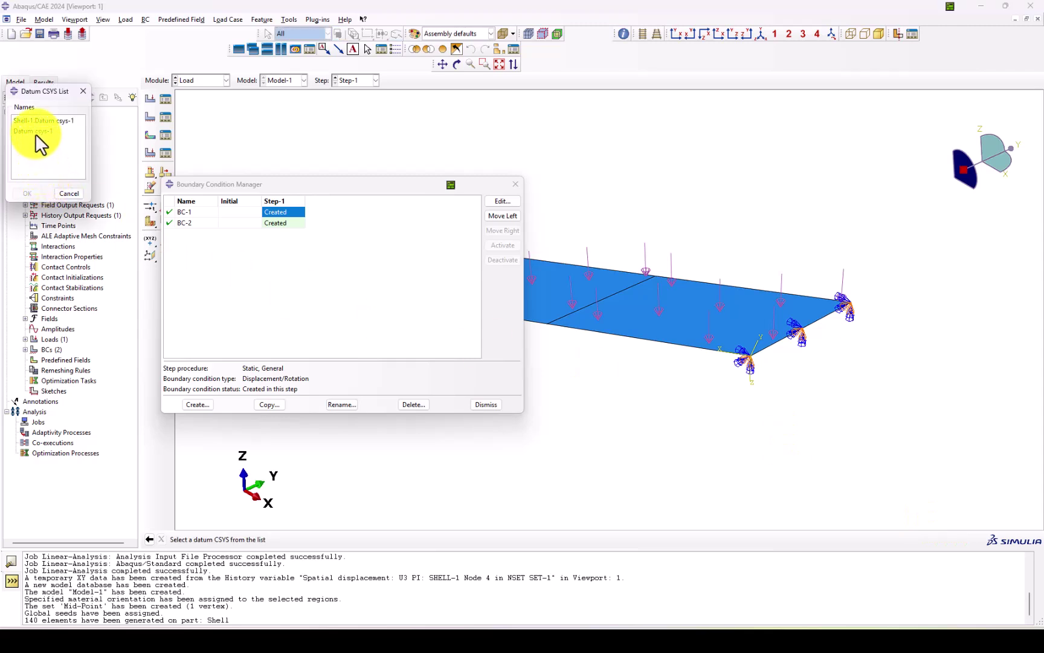
pyautogui.click(35, 131)
pyautogui.click(27, 194)
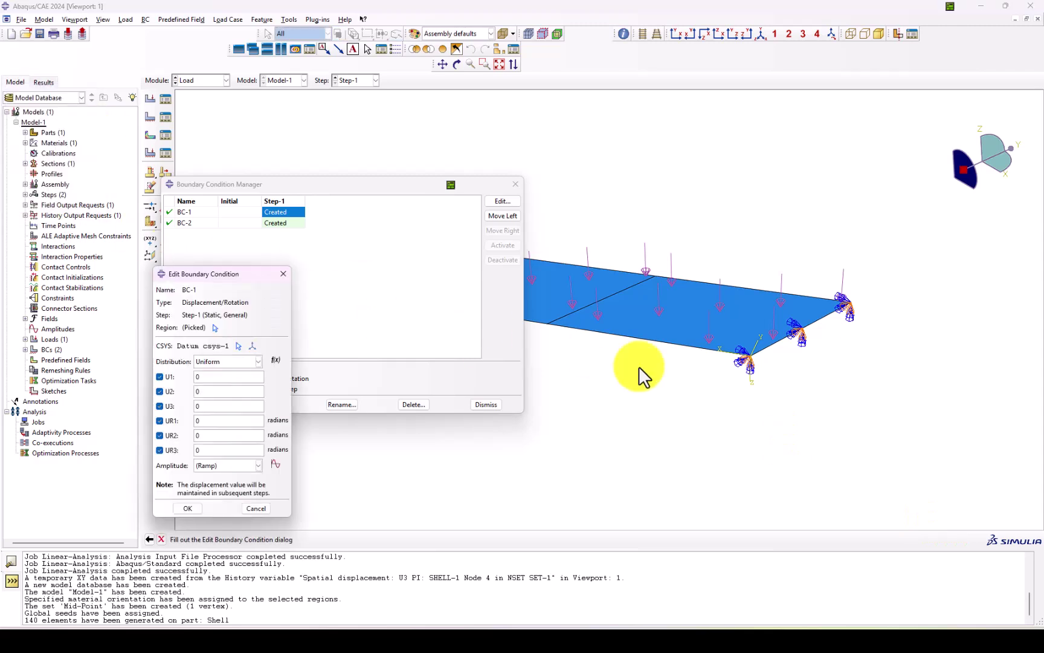
pyautogui.click(172, 508)
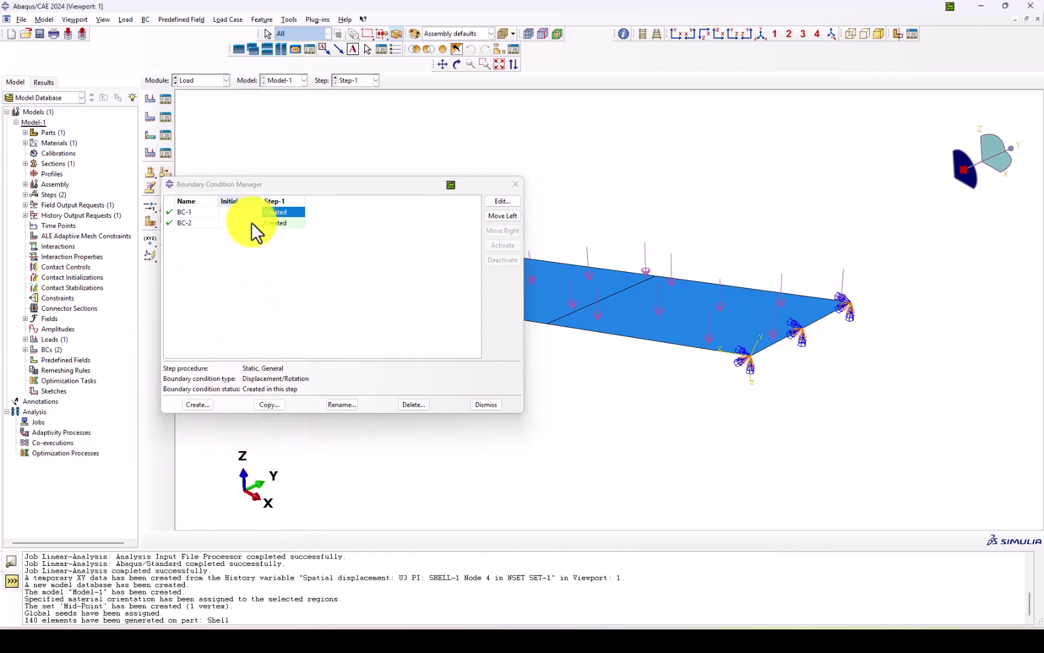
# Change the coordinate system of boundary condition BC-2 from global to Datum csys-1
pyautogui.click(283, 223)
pyautogui.click(502, 201)
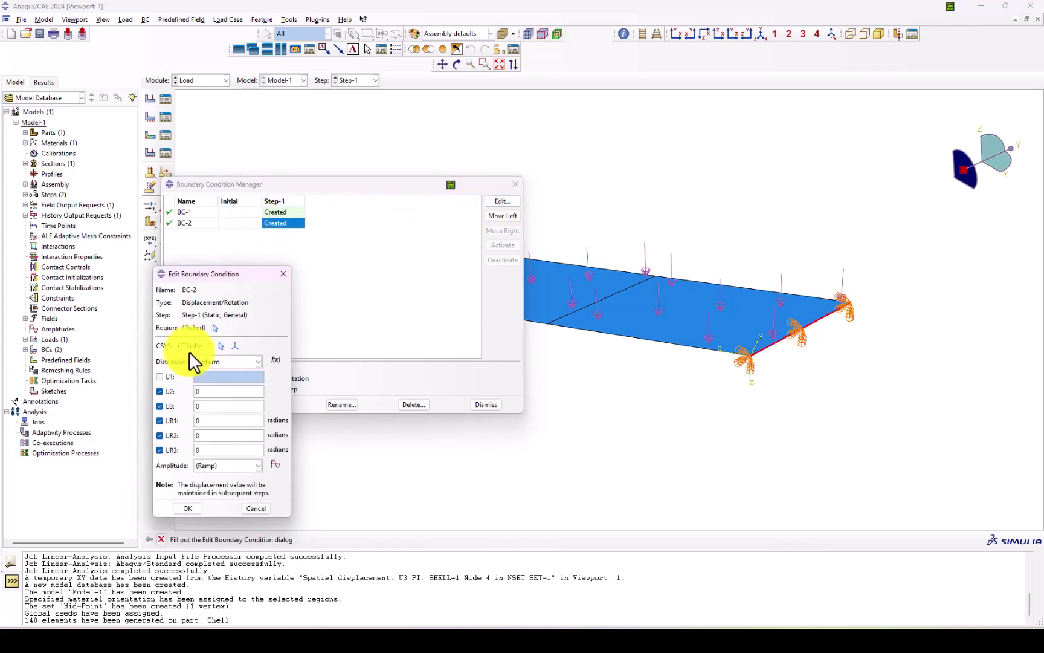
pyautogui.click(219, 346)
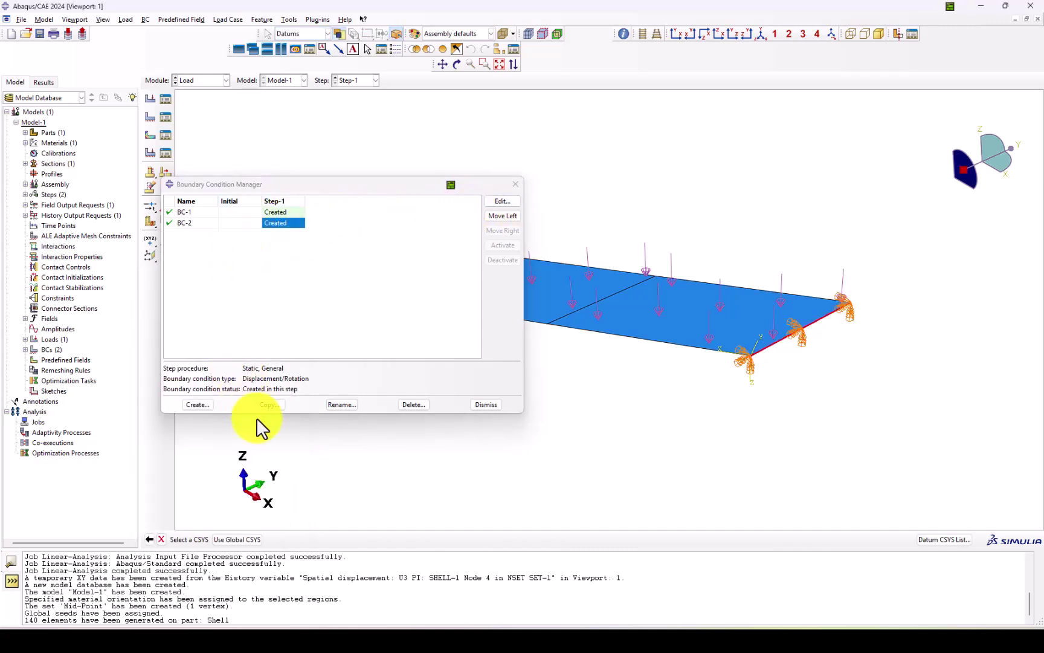
pyautogui.click(932, 540)
pyautogui.click(34, 131)
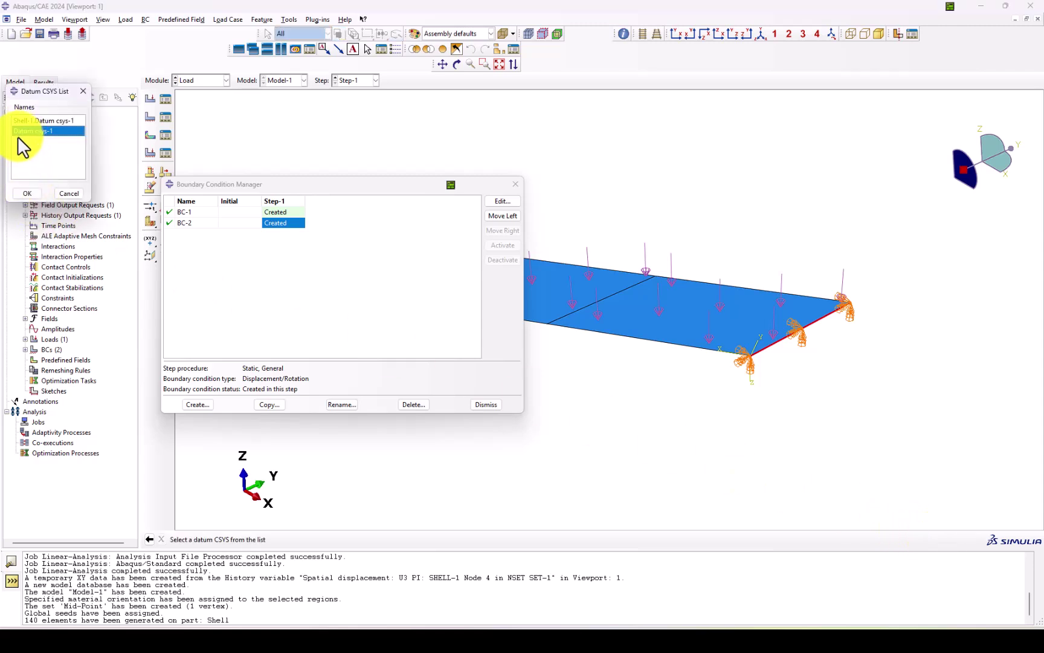
pyautogui.click(27, 194)
pyautogui.click(188, 508)
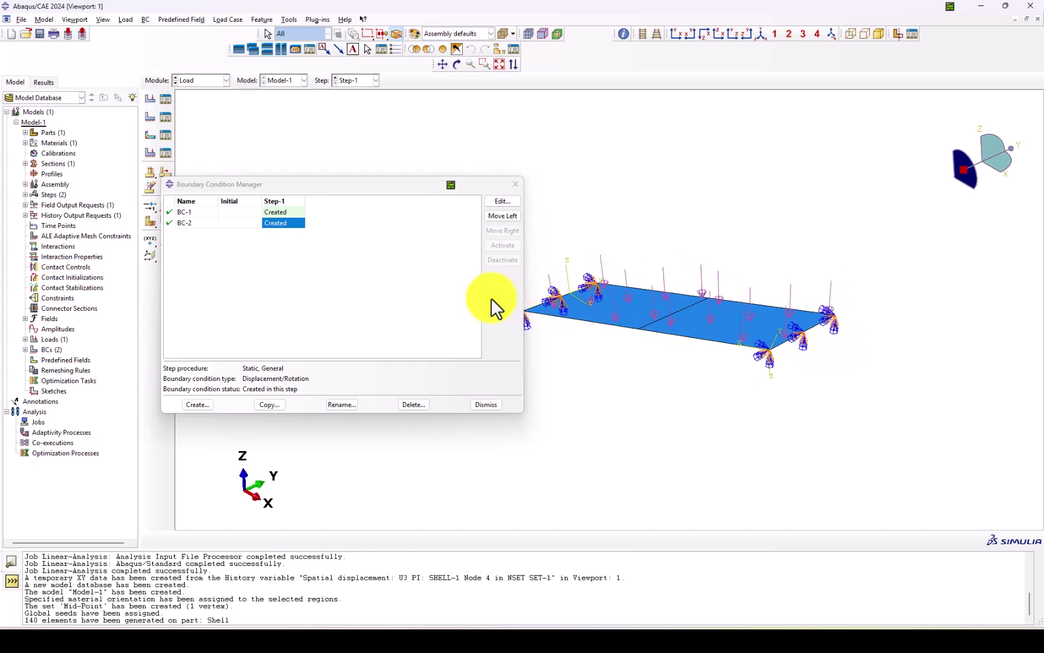
pyautogui.click(485, 405)
# Create an analysis job named Linear-analysis for Model-1
pyautogui.click(182, 81)
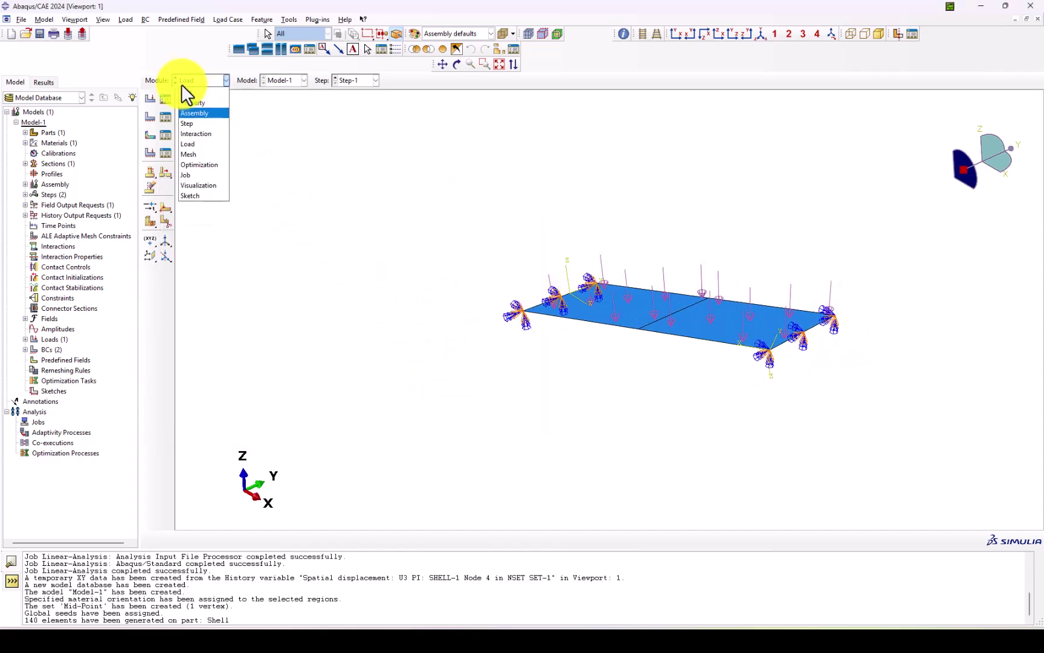
pyautogui.click(190, 174)
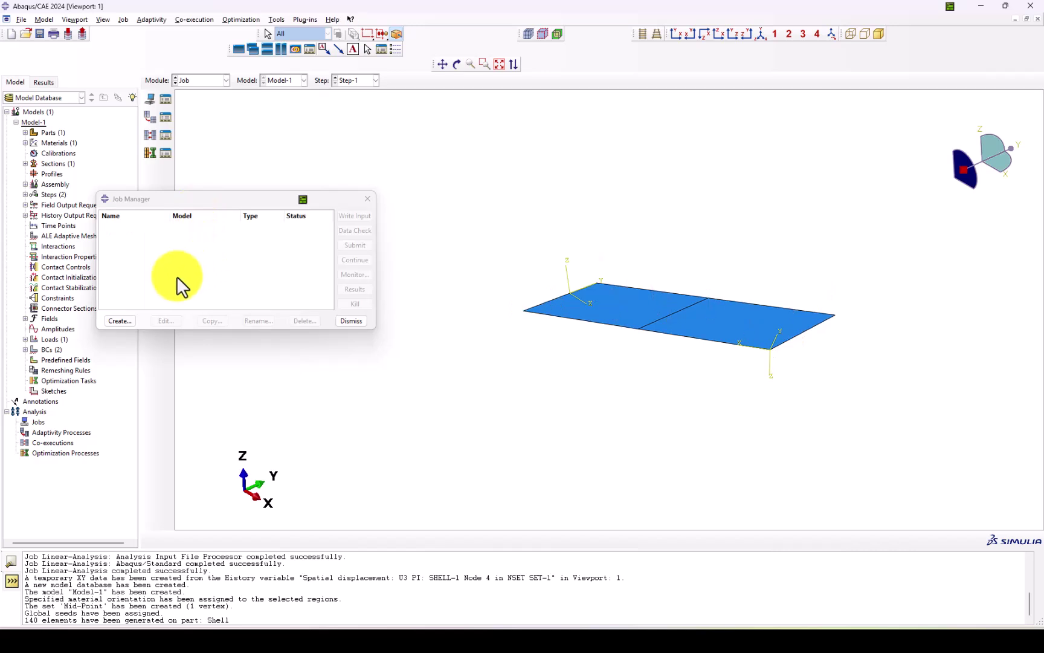
pyautogui.click(125, 320)
pyautogui.write('L')
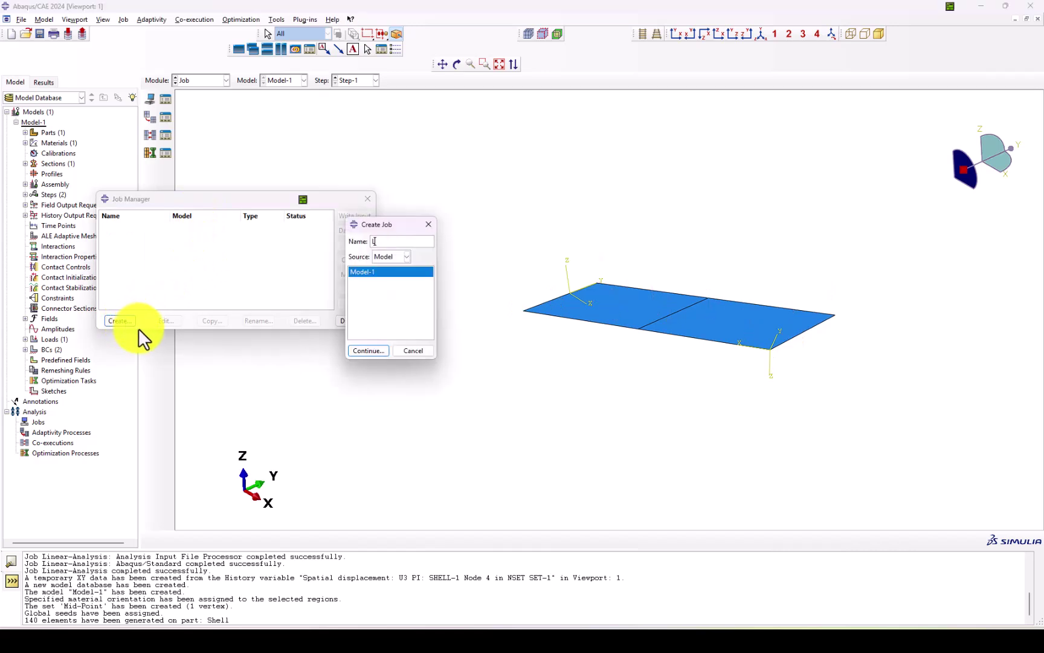
pyautogui.write('inear-Analysis')
pyautogui.click(370, 351)
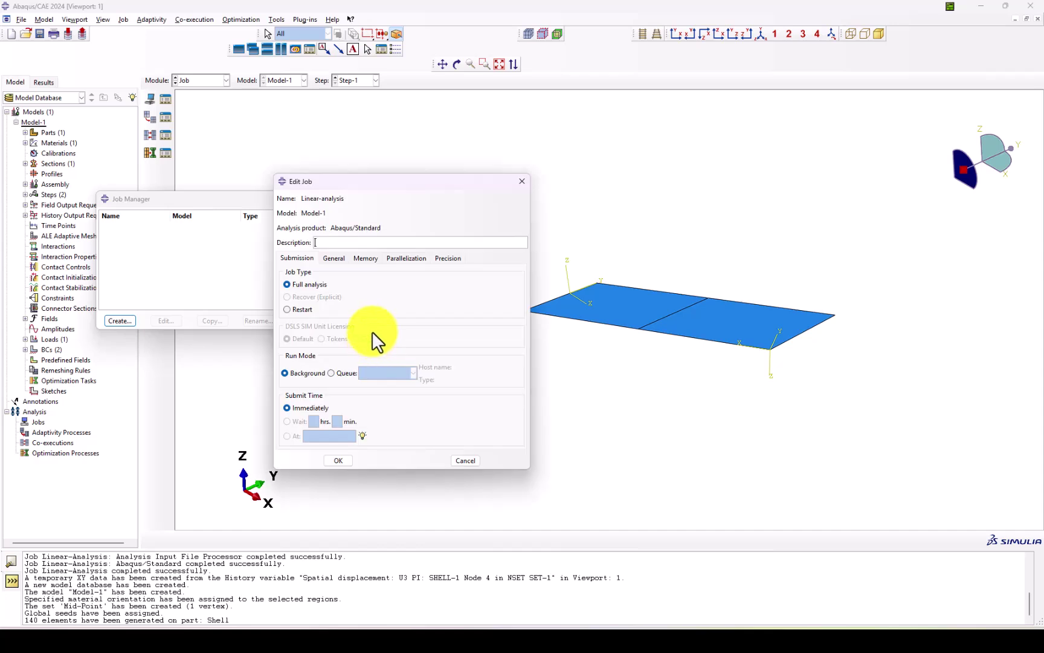
# Enable multiple processors for the Linear-analysis job and keep the other job settings at their defaults
pyautogui.click(400, 259)
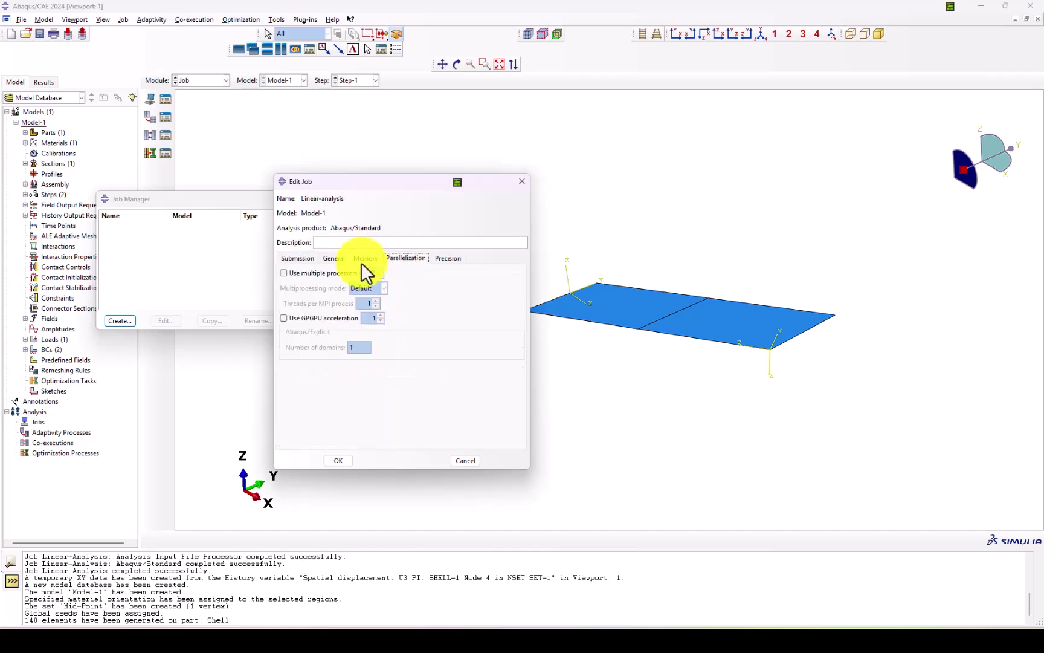
pyautogui.click(354, 274)
pyautogui.click(380, 271)
pyautogui.click(379, 271)
pyautogui.click(380, 270)
pyautogui.click(379, 270)
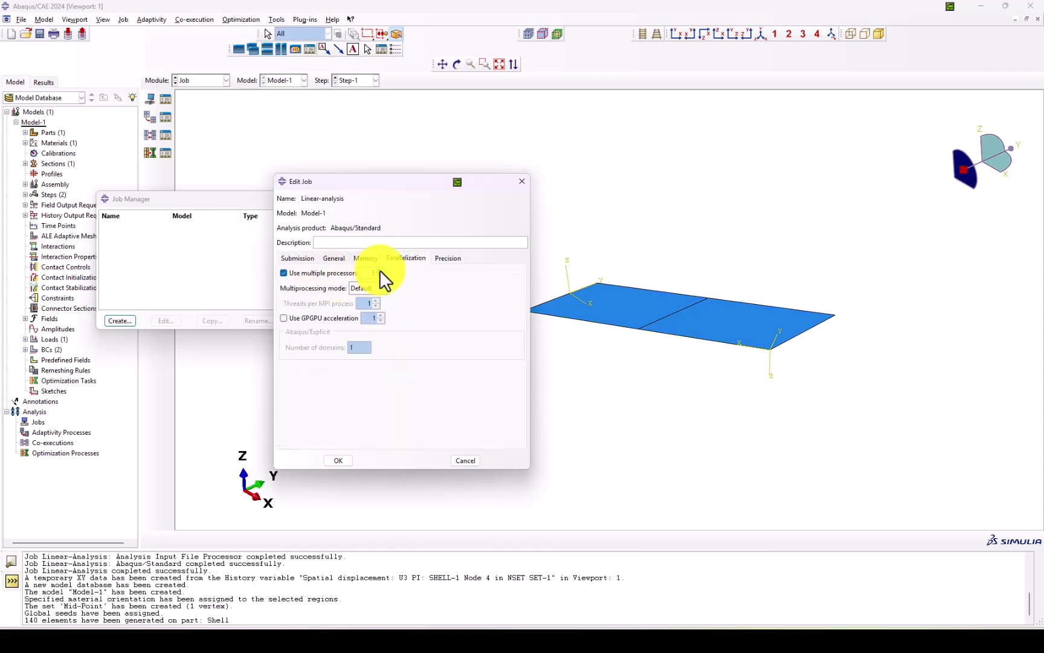
pyautogui.click(338, 460)
# Submit the Linear-analysis job, overwriting the existing job files, and open its results
pyautogui.click(353, 245)
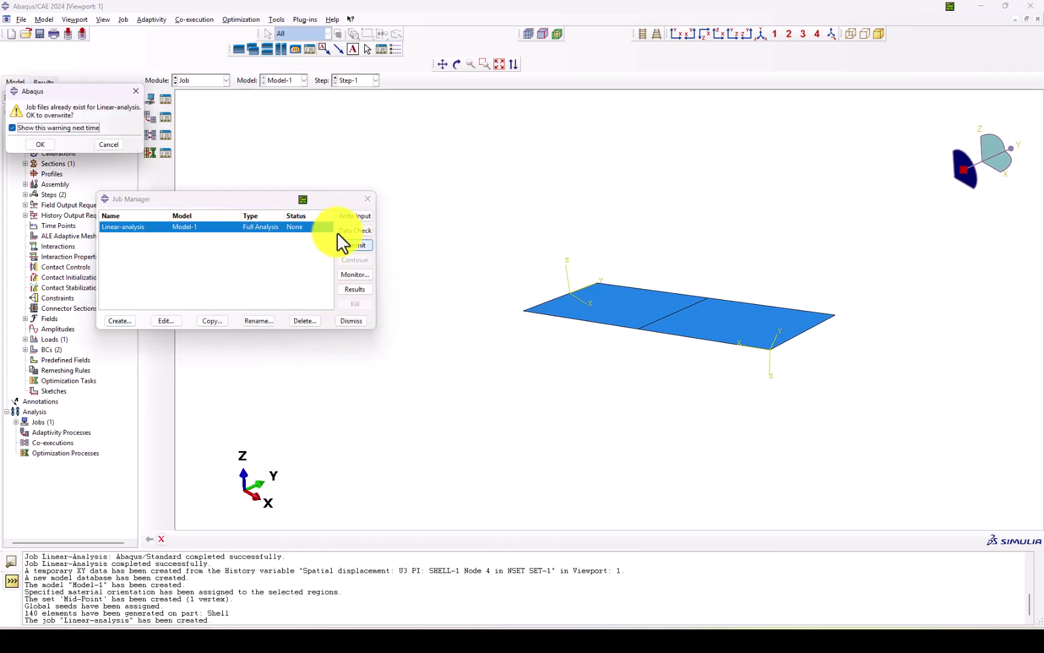
pyautogui.click(41, 143)
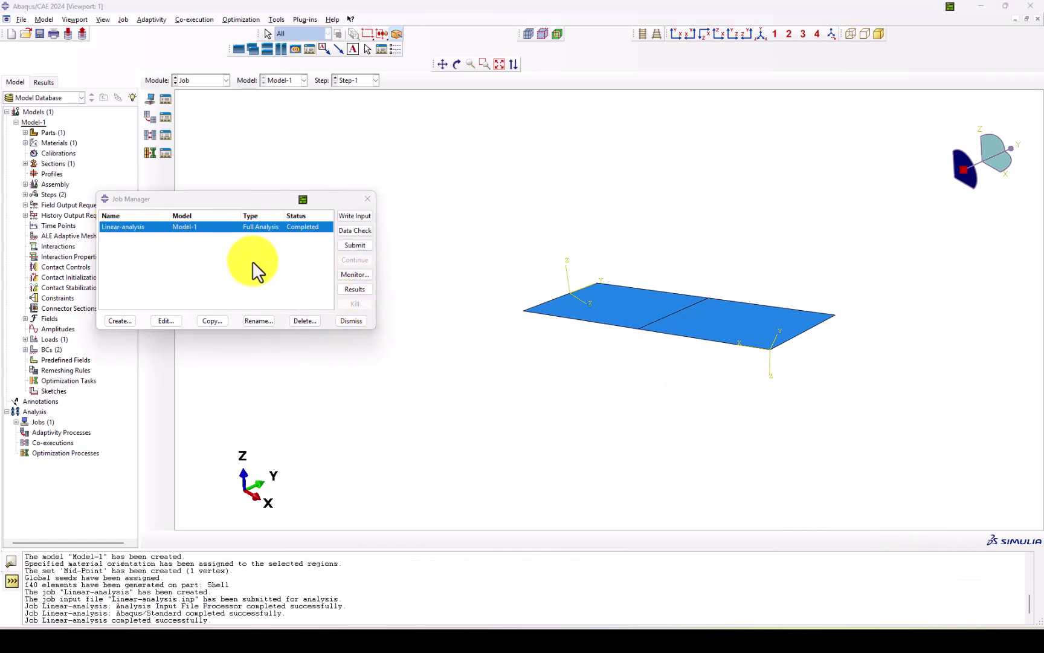
pyautogui.click(362, 289)
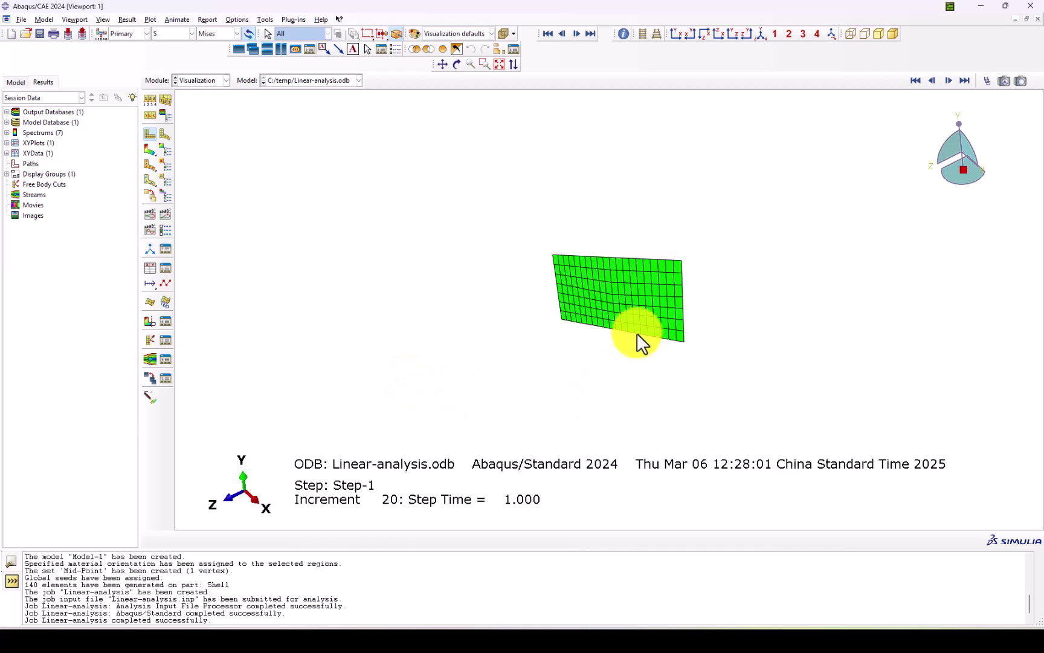
# Plot the Mises stress contours on the deformed plate and examine the stress distribution
pyautogui.scroll(5, 640, 277)
pyautogui.keyDown('ctrl'); pyautogui.keyDown('alt'); pyautogui.moveTo(600, 270); pyautogui.dragTo(577, 362); pyautogui.keyUp('alt'); pyautogui.keyUp('ctrl')
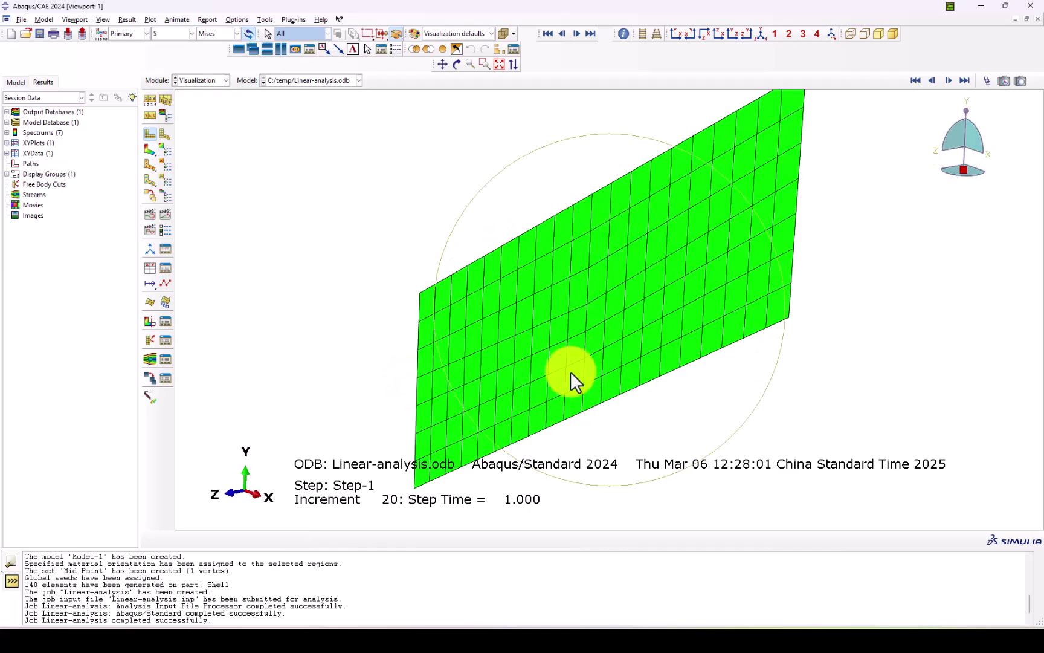
pyautogui.click(160, 156)
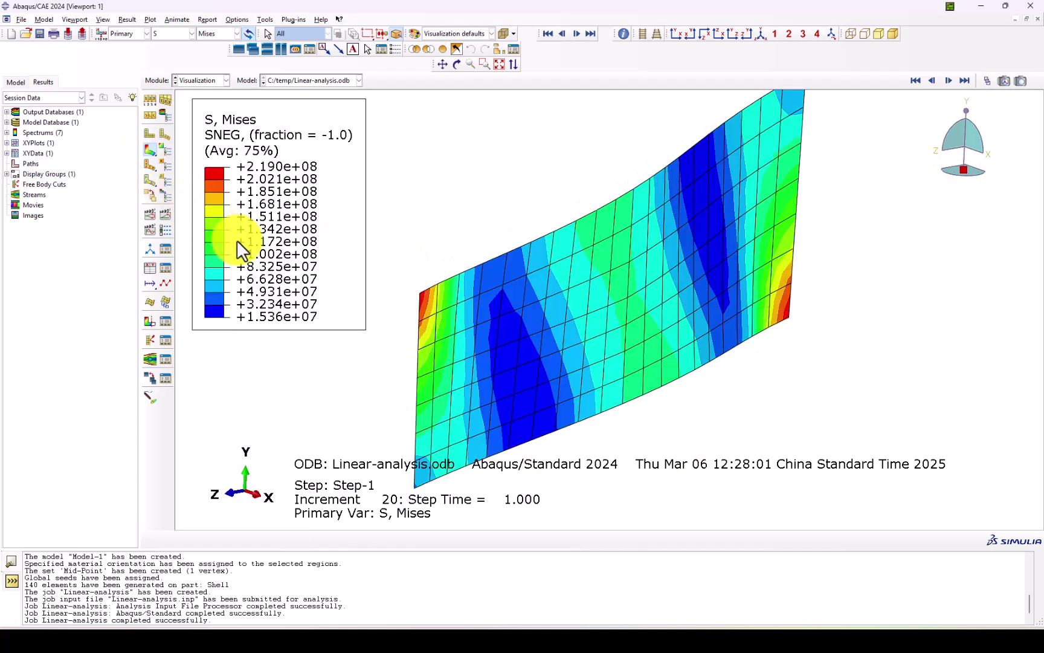
pyautogui.keyDown('ctrl'); pyautogui.keyDown('alt'); pyautogui.moveTo(601, 338); pyautogui.dragTo(610, 290); pyautogui.keyUp('alt'); pyautogui.keyUp('ctrl')
# Switch the stress contour plot to component S11 and examine the plate
pyautogui.click(164, 33)
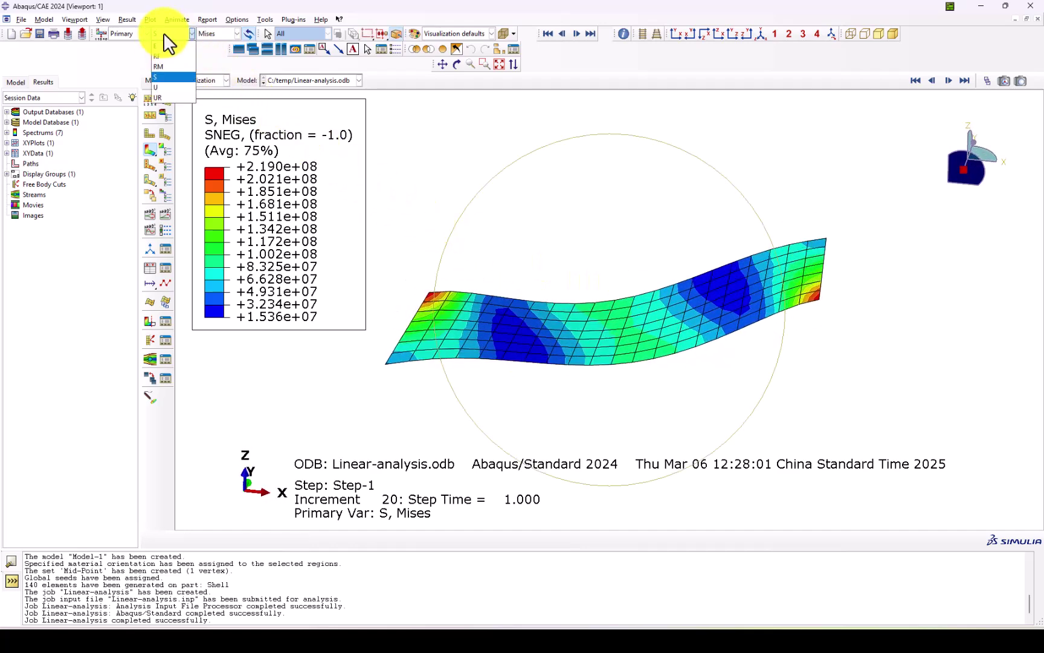
pyautogui.click(215, 33)
pyautogui.click(215, 34)
pyautogui.click(260, 170)
pyautogui.scroll(2, 573, 365)
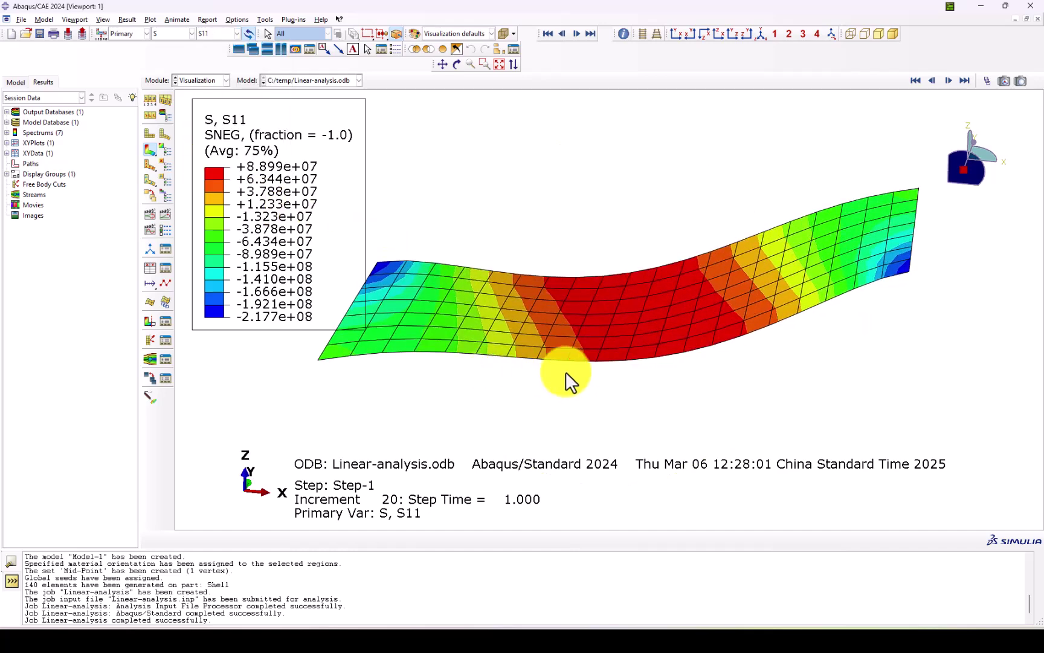
pyautogui.scroll(-1, 784, 366)
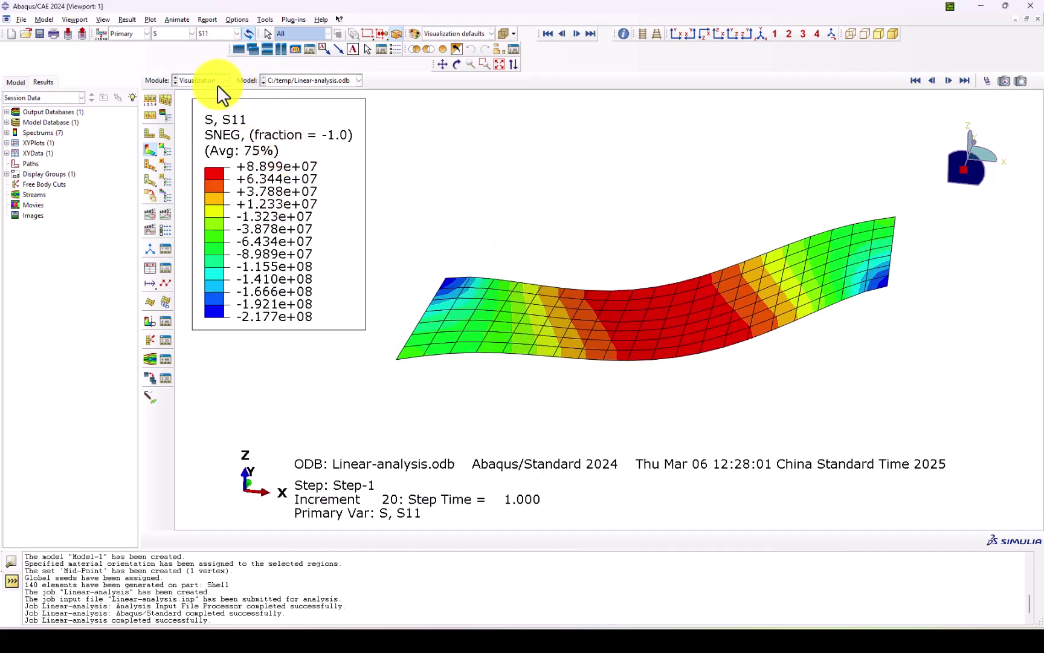
# Display the S22 stress component contours on the deformed plate
pyautogui.click(215, 33)
pyautogui.click(215, 182)
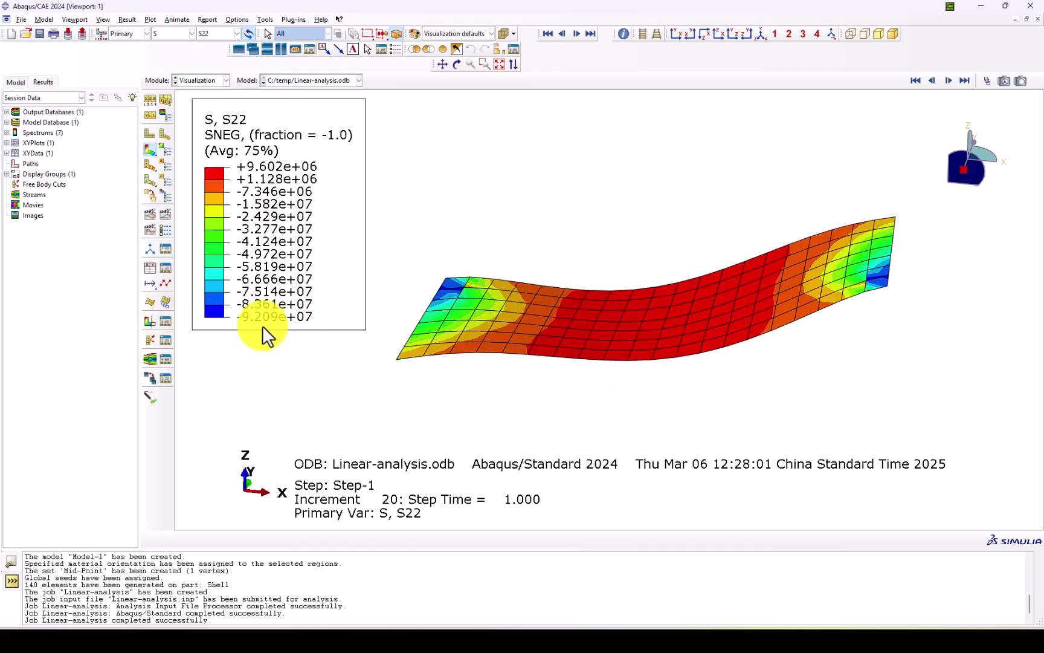
pyautogui.moveTo(677, 320)
pyautogui.keyDown('ctrl'); pyautogui.keyDown('alt'); pyautogui.mouseDown()
pyautogui.moveTo(699, 314)
pyautogui.moveTo(695, 326)
pyautogui.mouseUp(); pyautogui.keyUp('alt'); pyautogui.keyUp('ctrl')
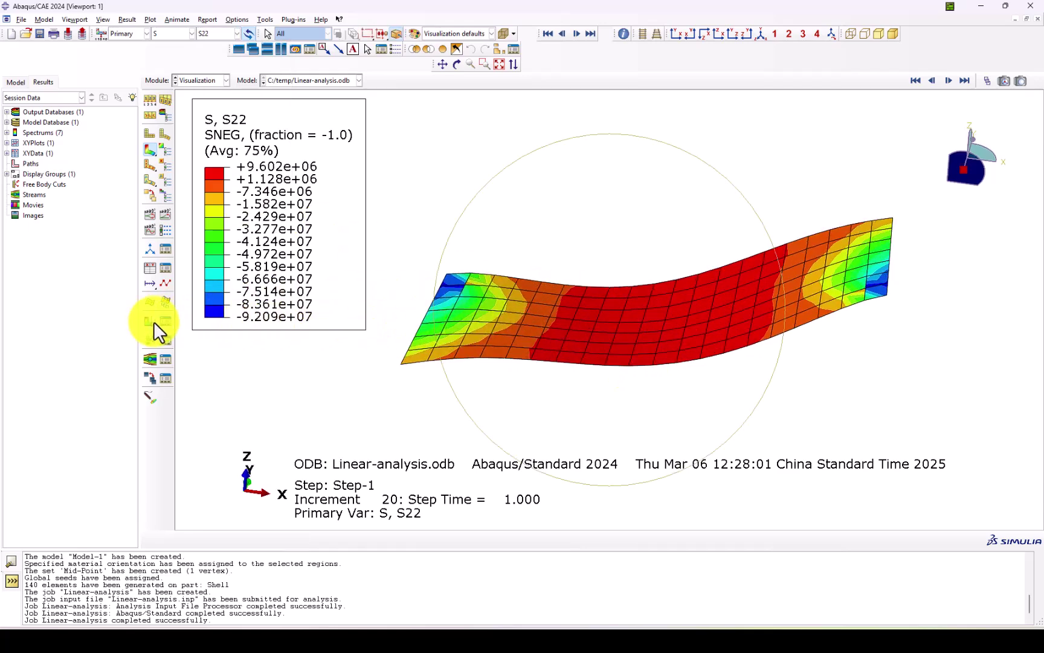
# Create XY data from the ODB history output and plot U3 at Node 4 in NSET MID-POINT
pyautogui.click(165, 269)
pyautogui.click(571, 227)
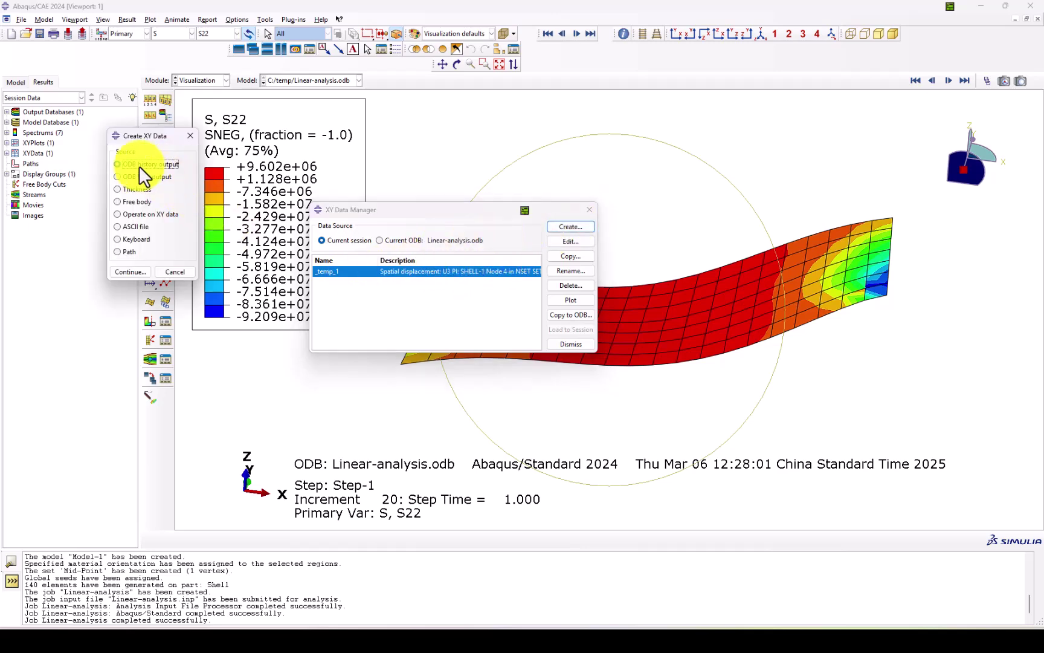
pyautogui.click(128, 270)
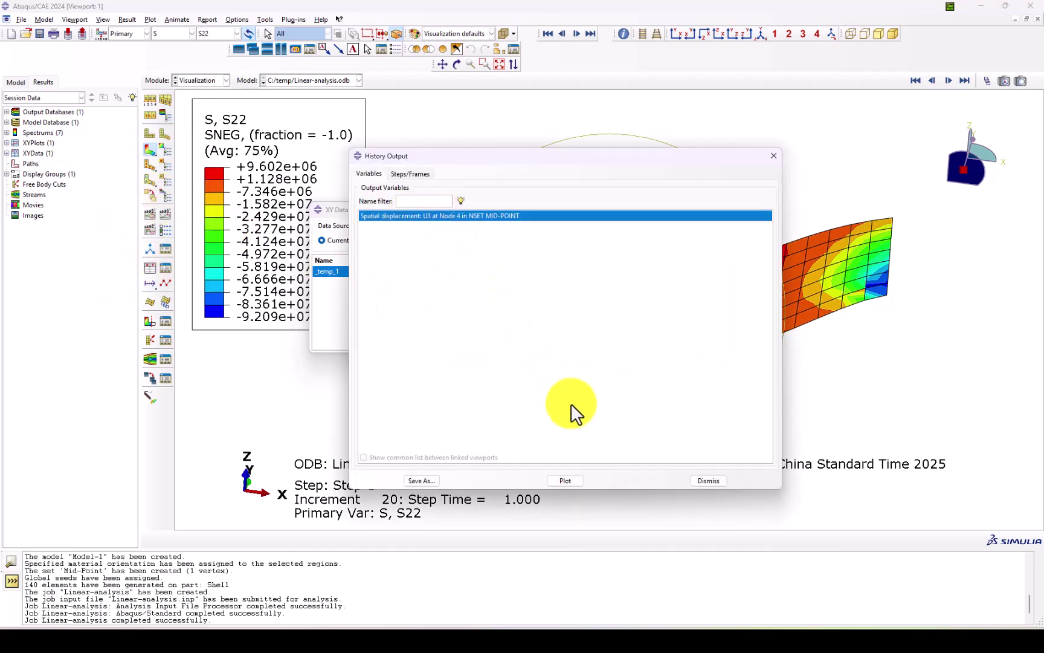
pyautogui.click(567, 479)
pyautogui.click(774, 156)
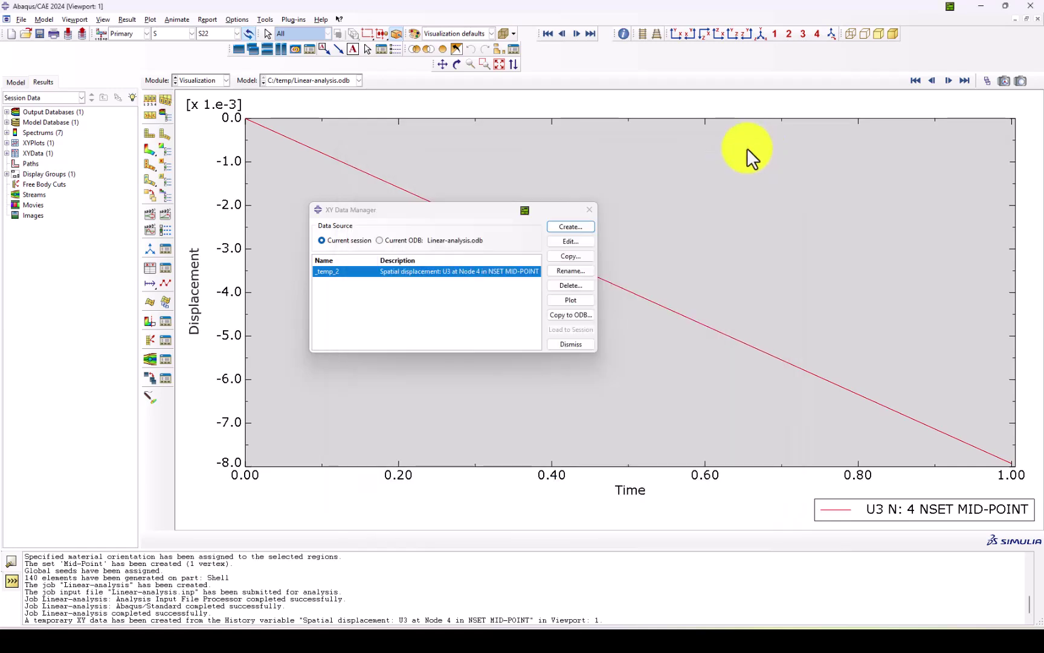
# Open the data table of the midpoint U3 curve and select all its time and displacement values
pyautogui.moveTo(477, 210); pyautogui.dragTo(411, 198)
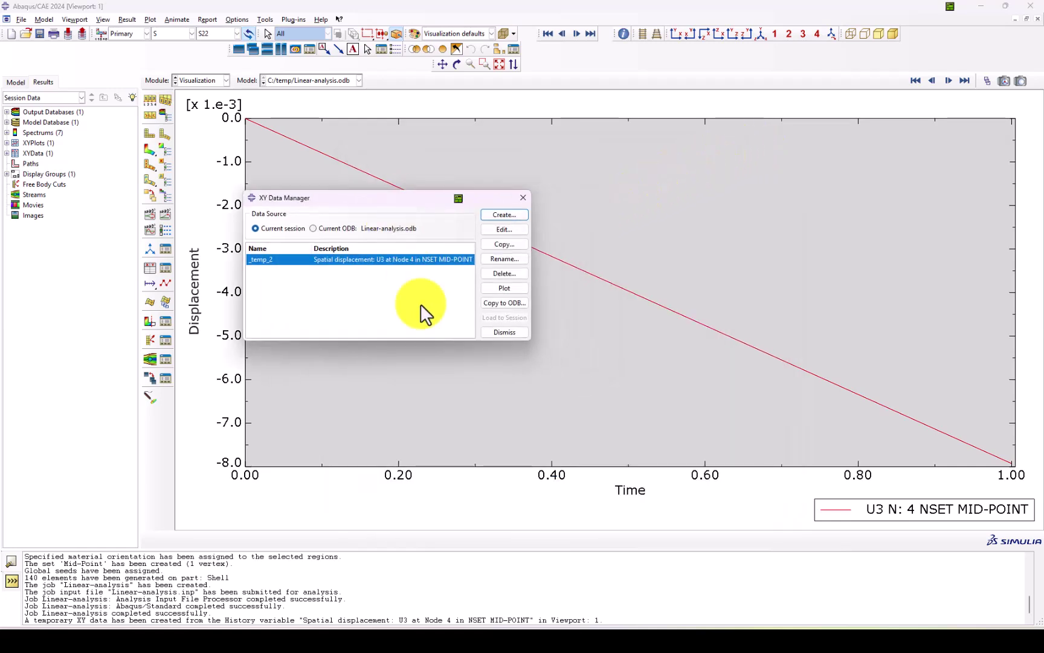
pyautogui.click(504, 230)
pyautogui.moveTo(242, 110); pyautogui.dragTo(301, 326)
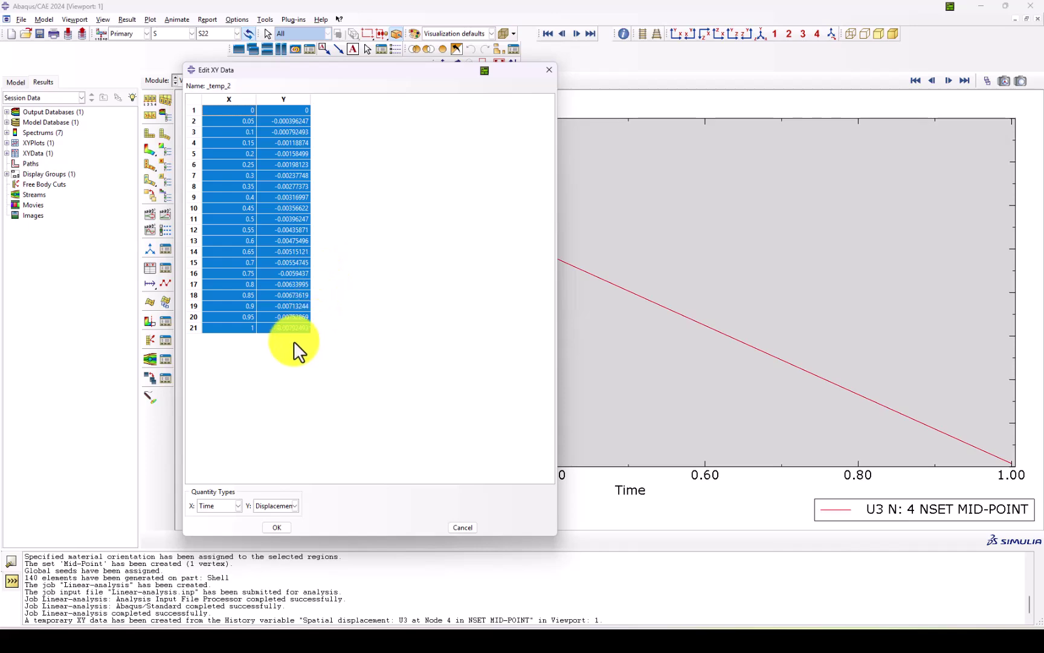
pyautogui.click(277, 527)
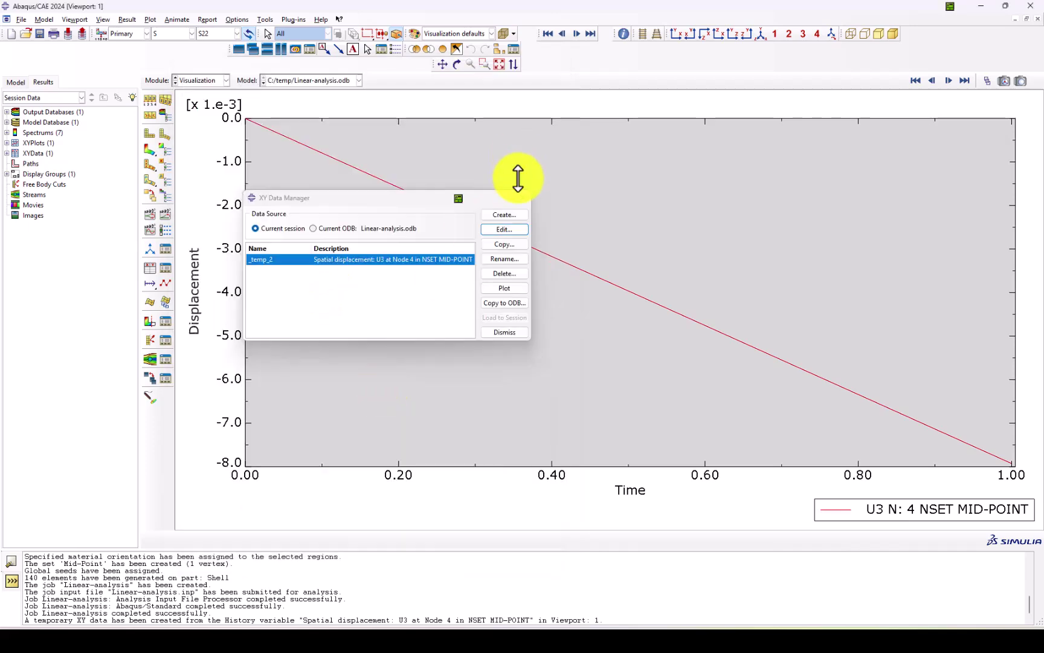
pyautogui.click(524, 194)
# Display the contours of displacement U3 on the deformed plate, followed by the reaction force RF magnitude
pyautogui.click(150, 149)
pyautogui.click(169, 34)
pyautogui.click(162, 87)
pyautogui.click(212, 34)
pyautogui.click(211, 76)
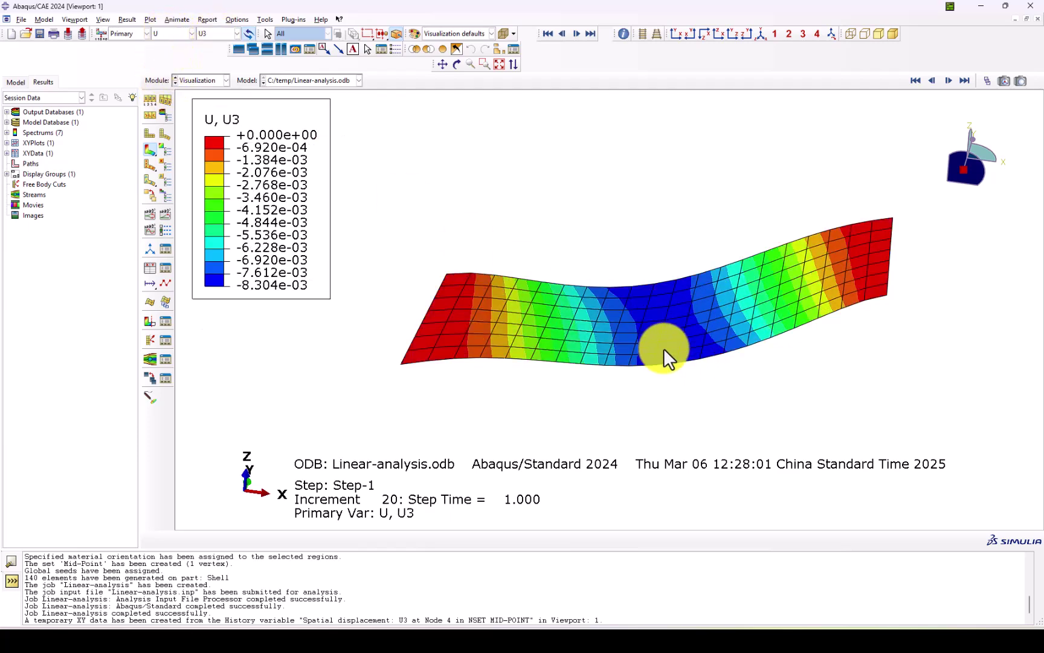
pyautogui.click(160, 34)
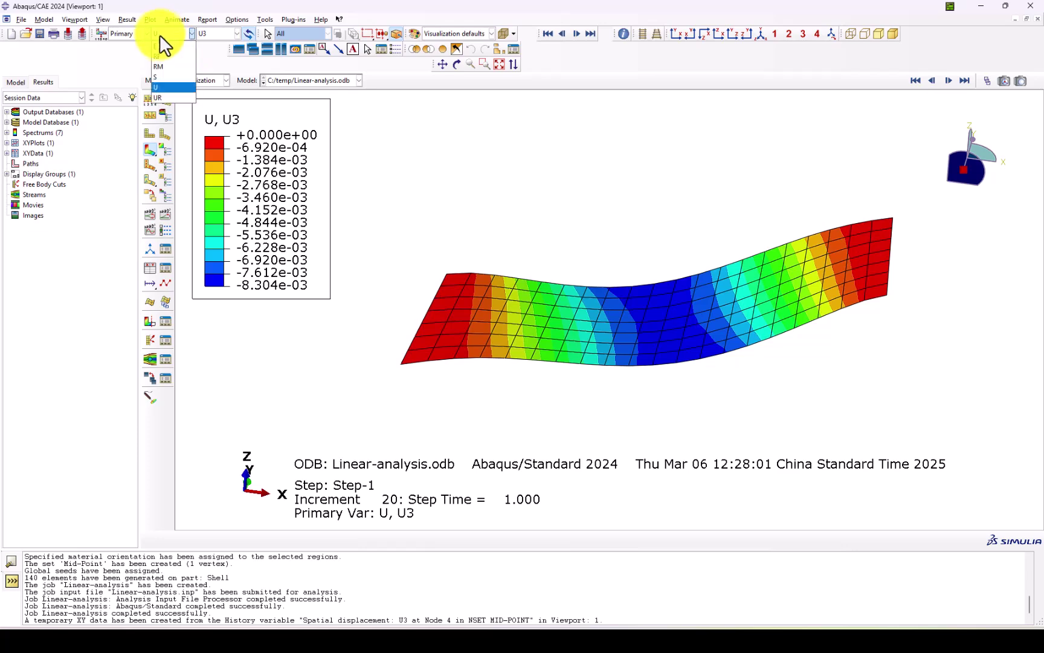
pyautogui.click(162, 51)
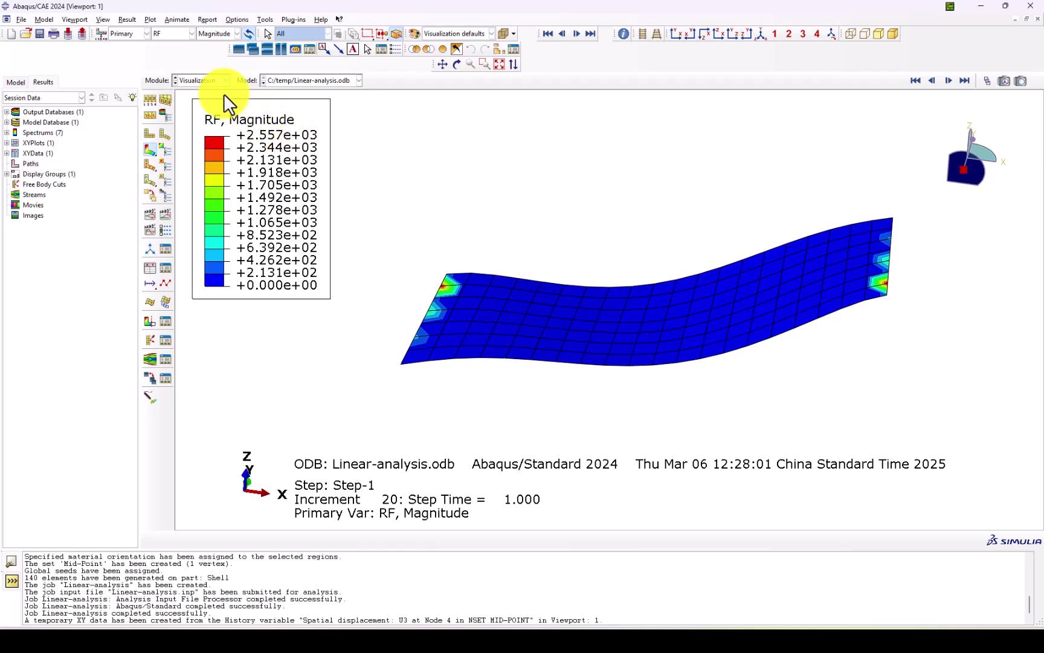
# Return to the Property module and create a material named Plastic-Steel with a density of 7800
pyautogui.click(205, 83)
pyautogui.click(209, 92)
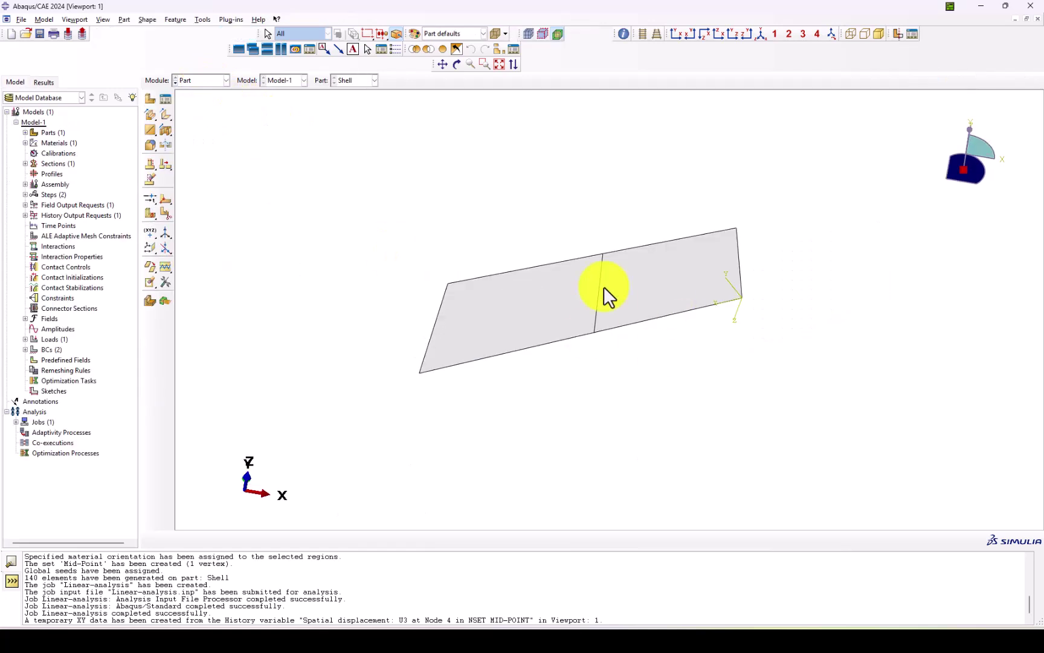
pyautogui.click(193, 79)
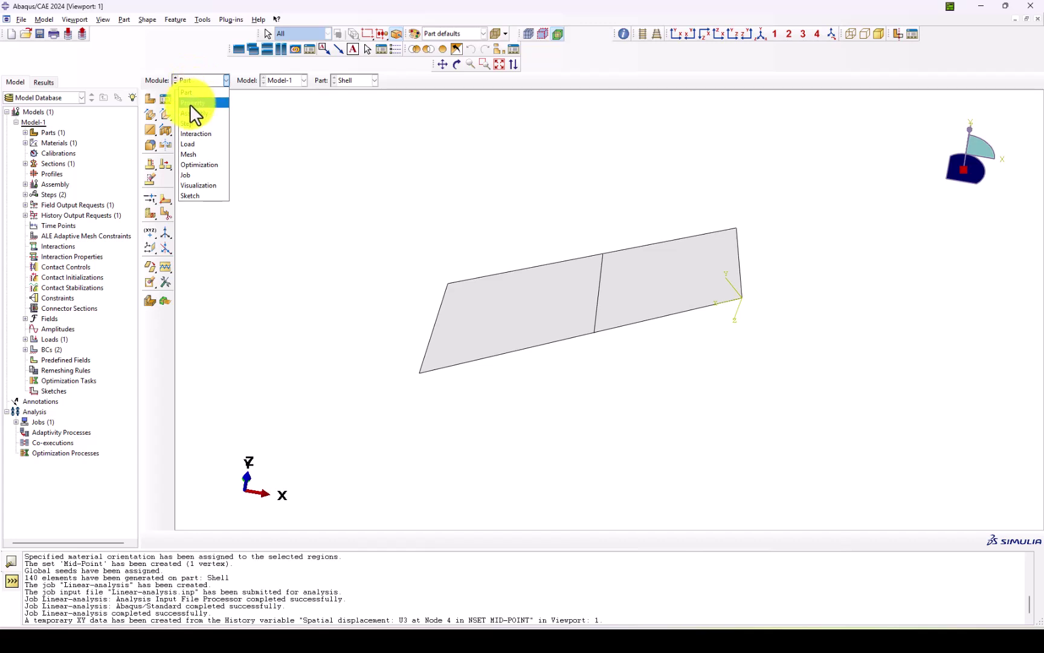
pyautogui.click(185, 103)
pyautogui.click(165, 99)
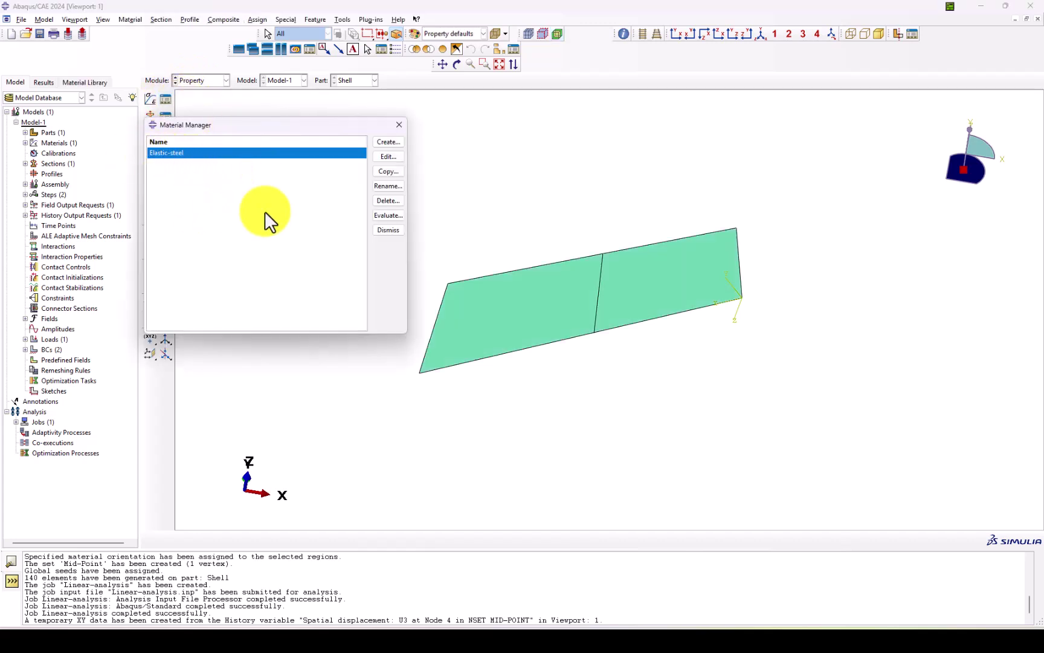
pyautogui.click(390, 144)
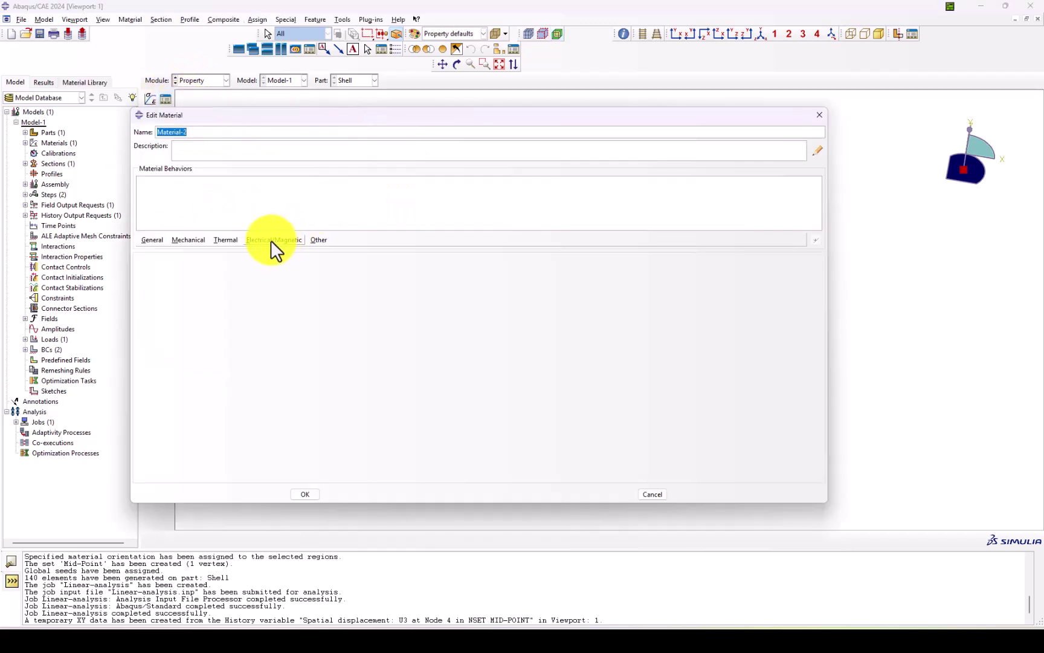
pyautogui.write('Plas')
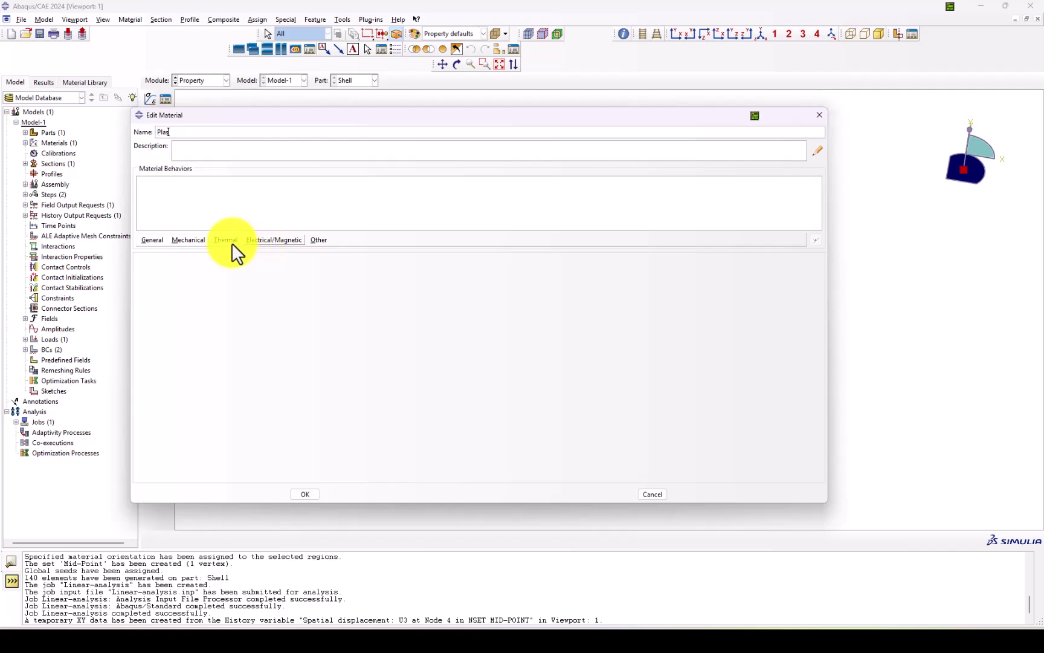
pyautogui.write('tic-Steel')
pyautogui.click(152, 241)
pyautogui.click(171, 250)
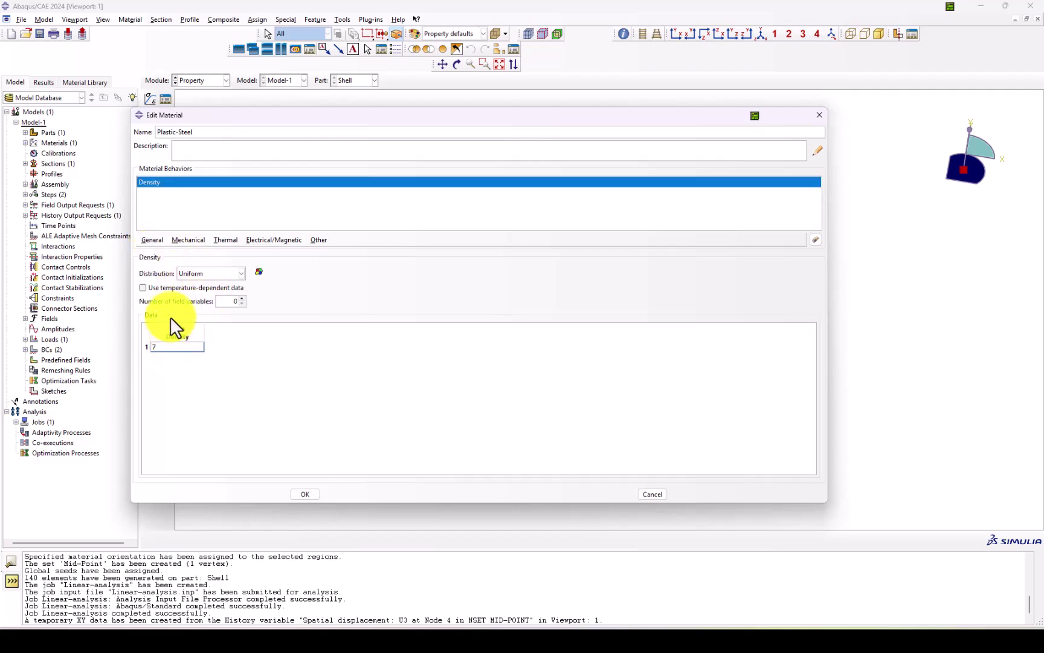
pyautogui.write('7800')
# Add isotropic elastic behavior to Plastic-Steel with Young's modulus 200E9 and Poisson's ratio 0.3
pyautogui.click(197, 240)
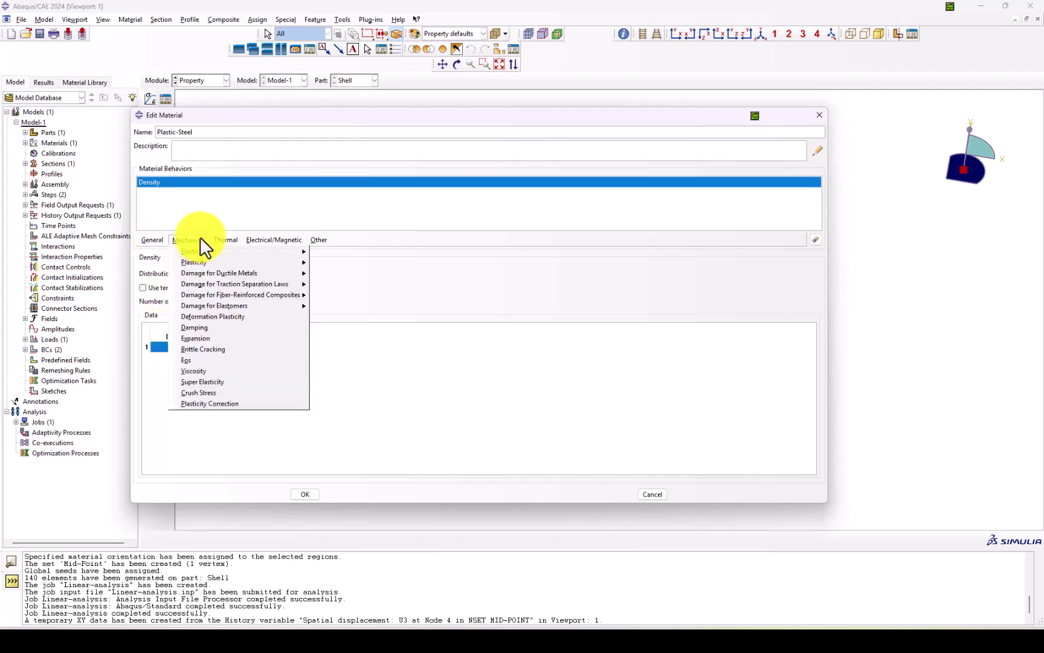
pyautogui.moveTo(290, 248)
pyautogui.click(331, 252)
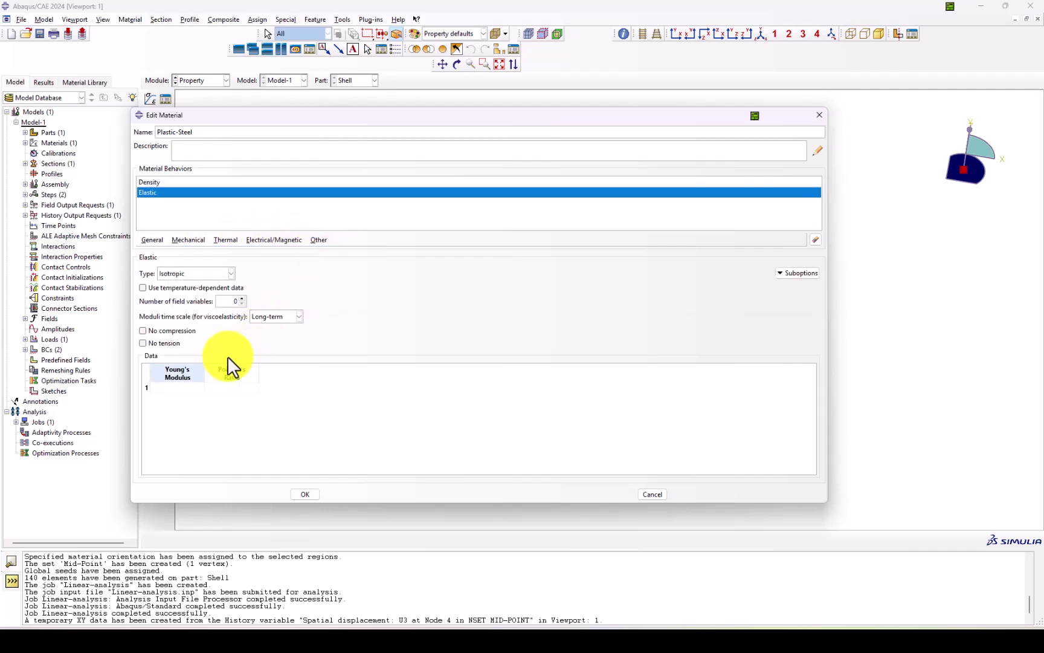
pyautogui.write('200E9')
pyautogui.press('Tab')
pyautogui.write('0.3')
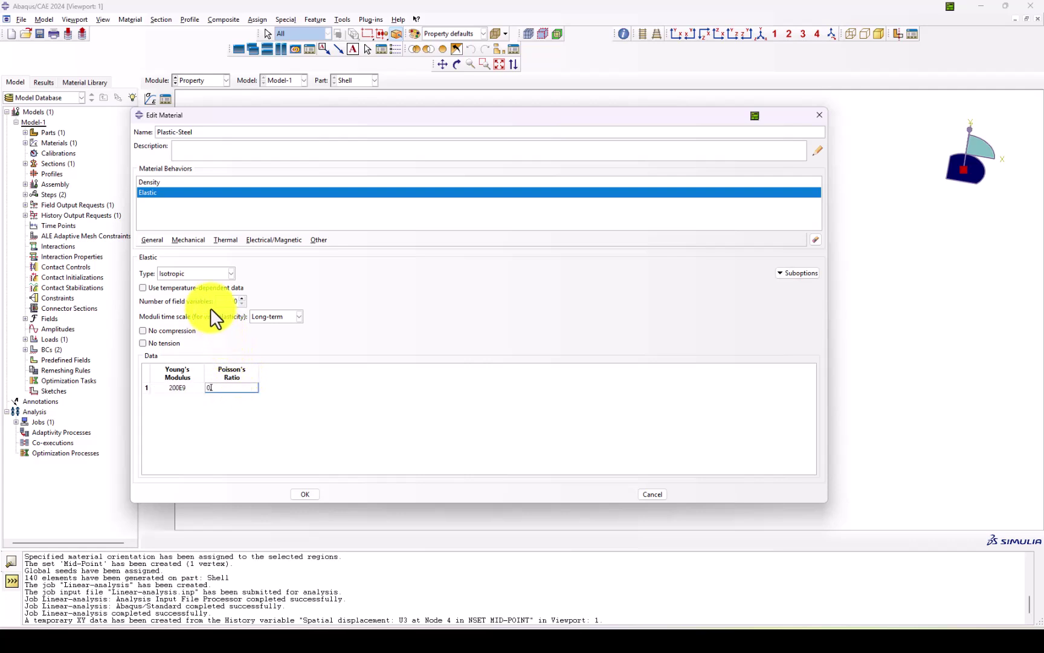
# Add isotropic-hardening plastic behavior to Plastic-Steel, with a first data row of yield stress 350E9 at plastic strain 0
pyautogui.click(181, 239)
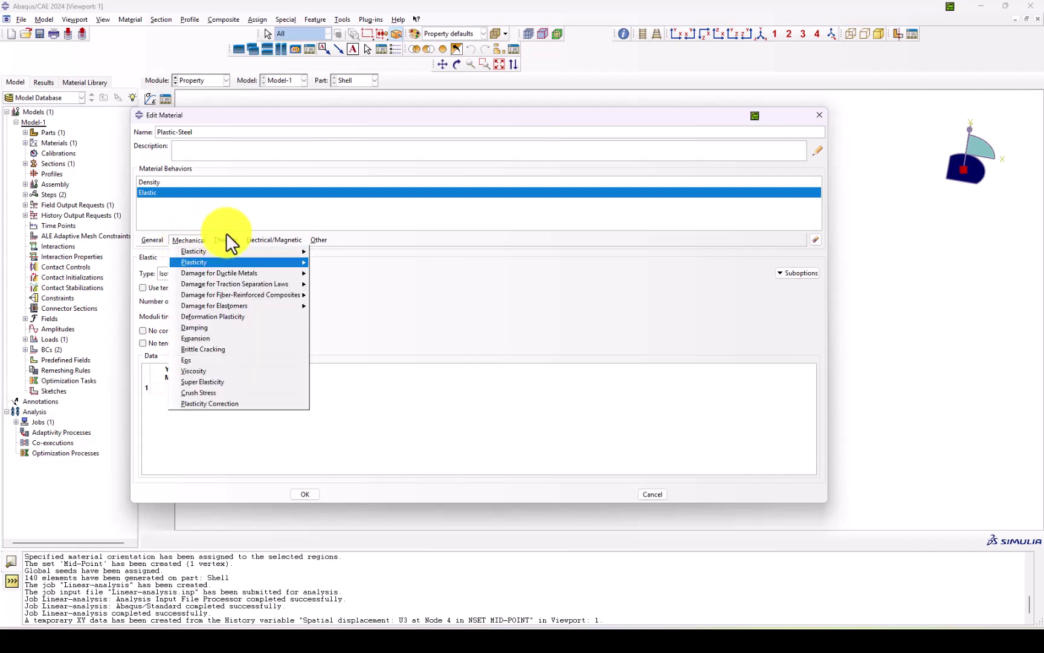
pyautogui.click(329, 264)
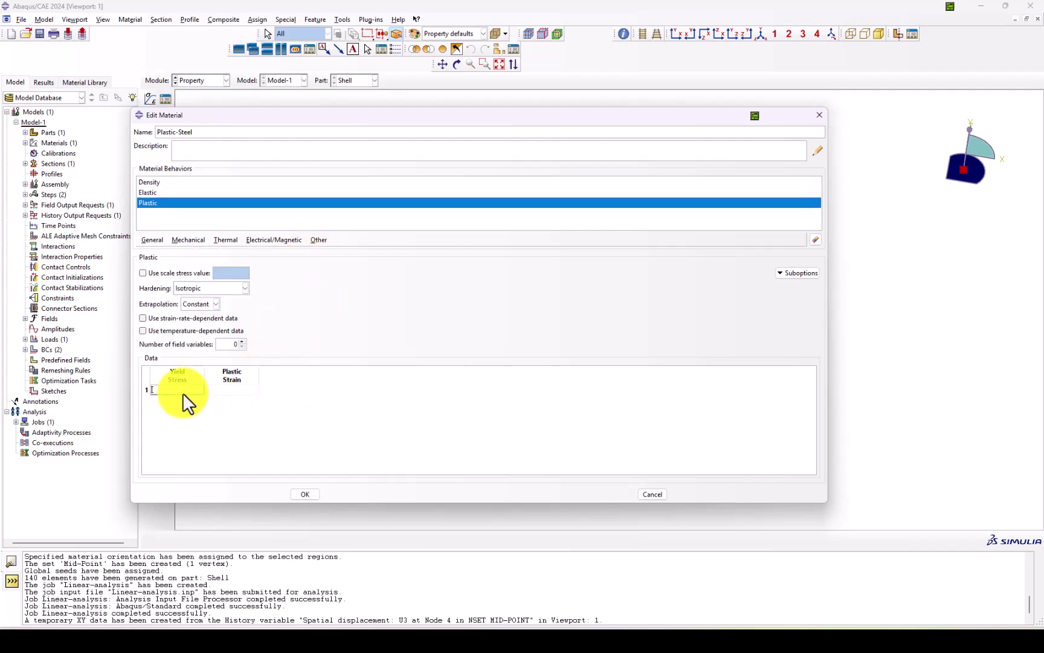
pyautogui.click(193, 390)
pyautogui.write('350E9')
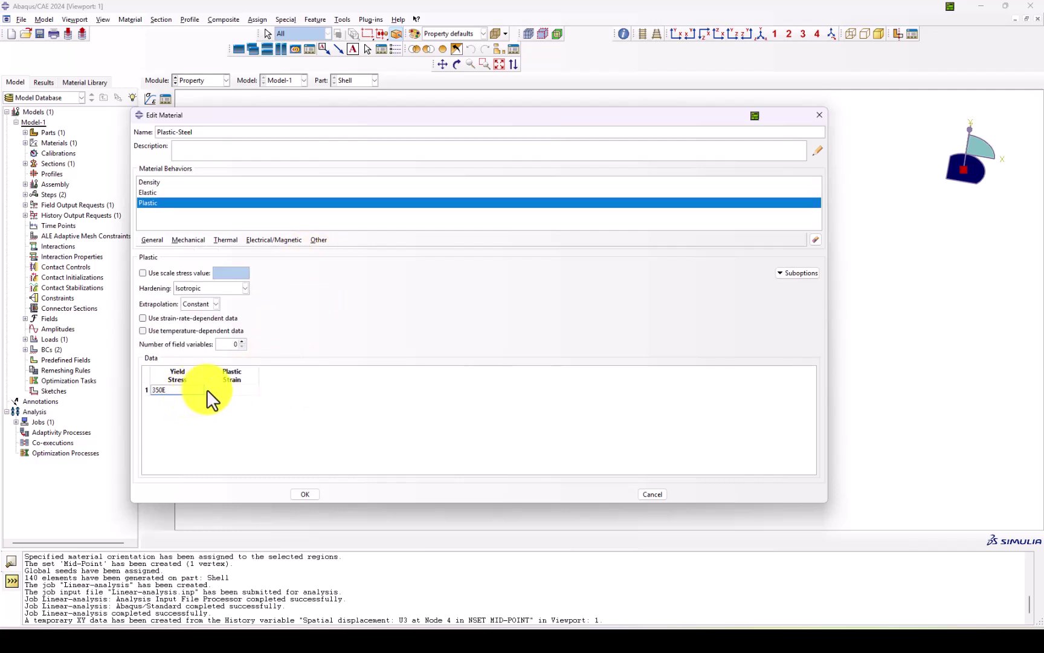
pyautogui.click(223, 390)
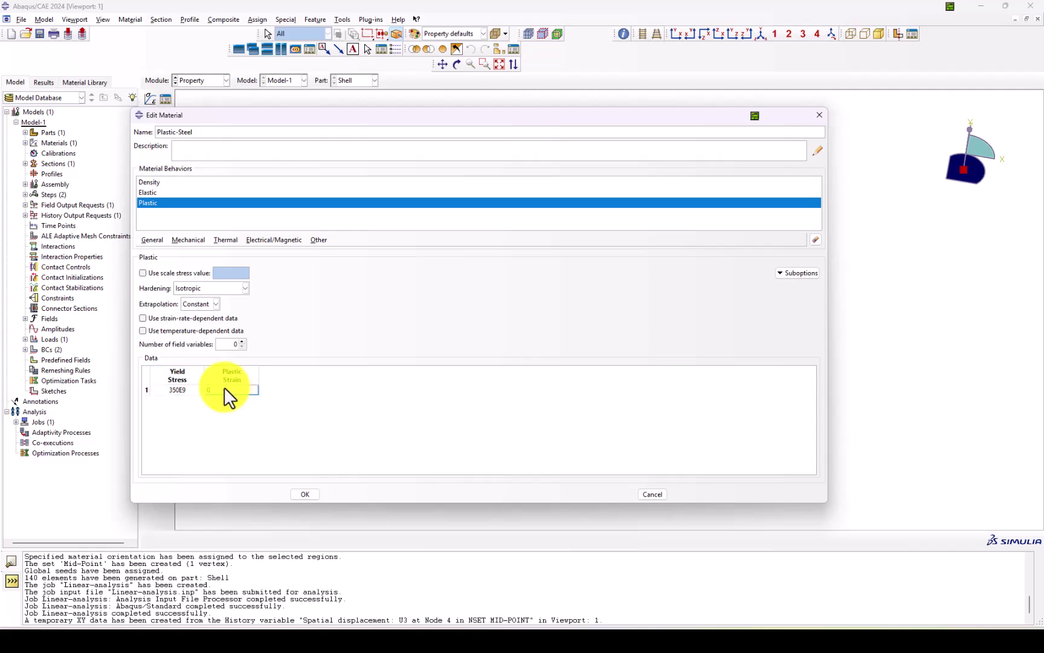
# Add a second plastic data row with yield stress 450E9 and plastic strain 0.2, and save the Plastic-Steel material
pyautogui.rightClick(224, 387)
pyautogui.click(257, 439)
pyautogui.click(177, 400)
pyautogui.write('450E')
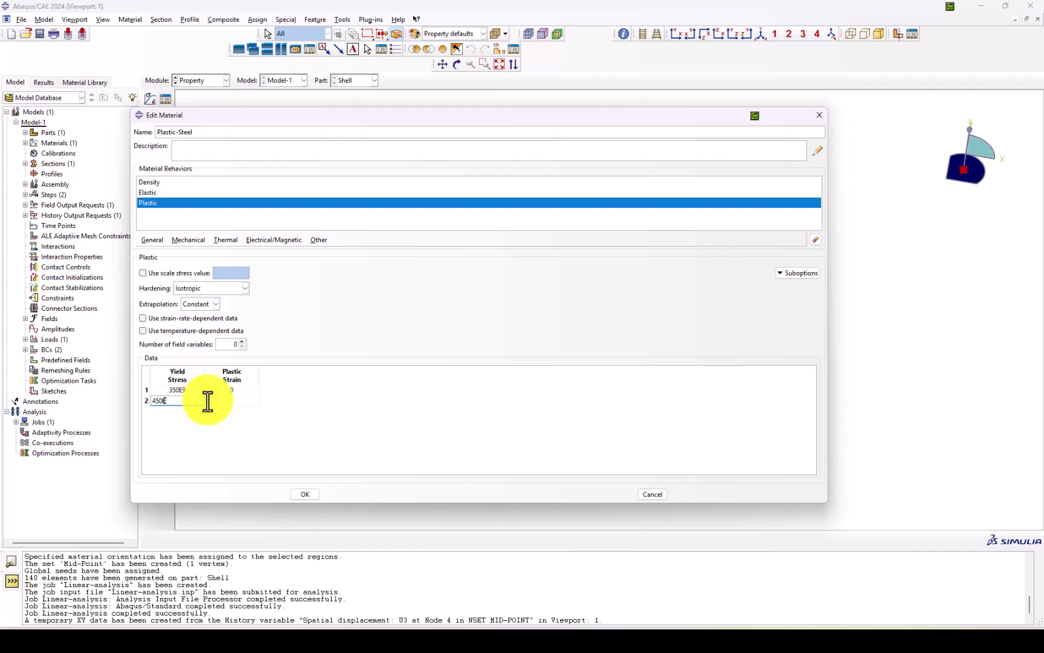
pyautogui.write('9')
pyautogui.click(219, 401)
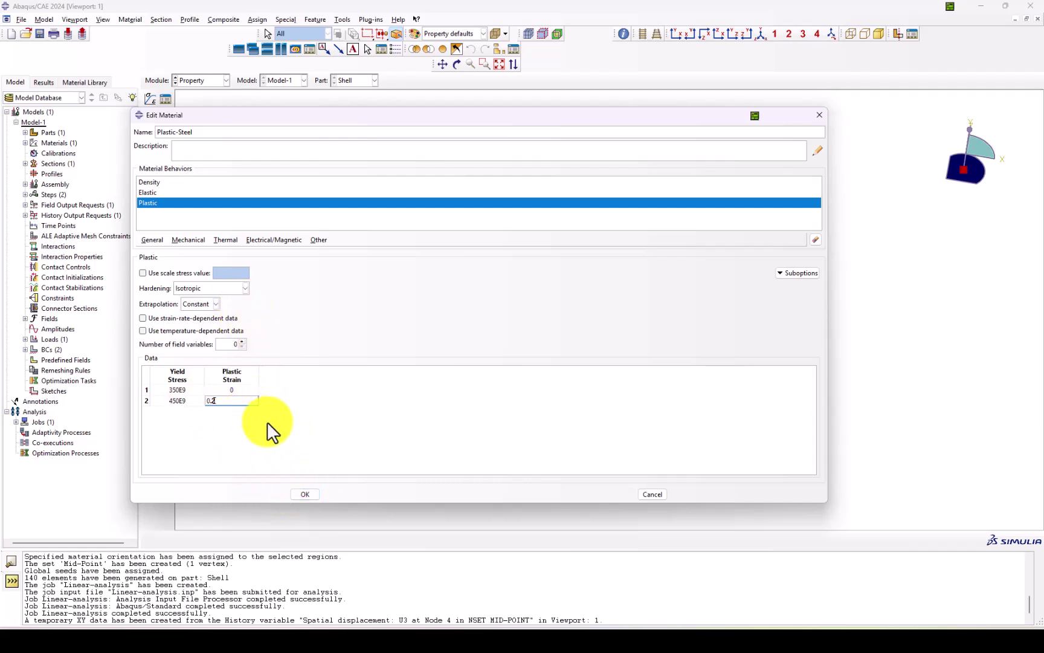
pyautogui.click(304, 494)
pyautogui.click(395, 125)
# Change the material of the homogeneous shell section Section-1 to Plastic-Steel
pyautogui.click(166, 116)
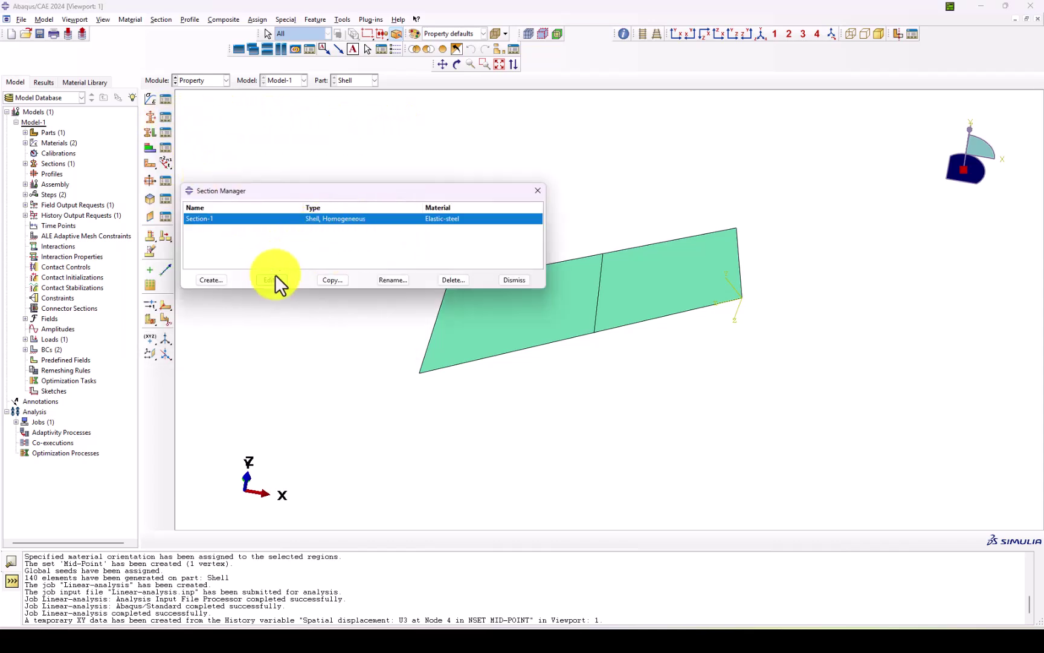
pyautogui.click(278, 280)
pyautogui.click(200, 222)
pyautogui.click(192, 246)
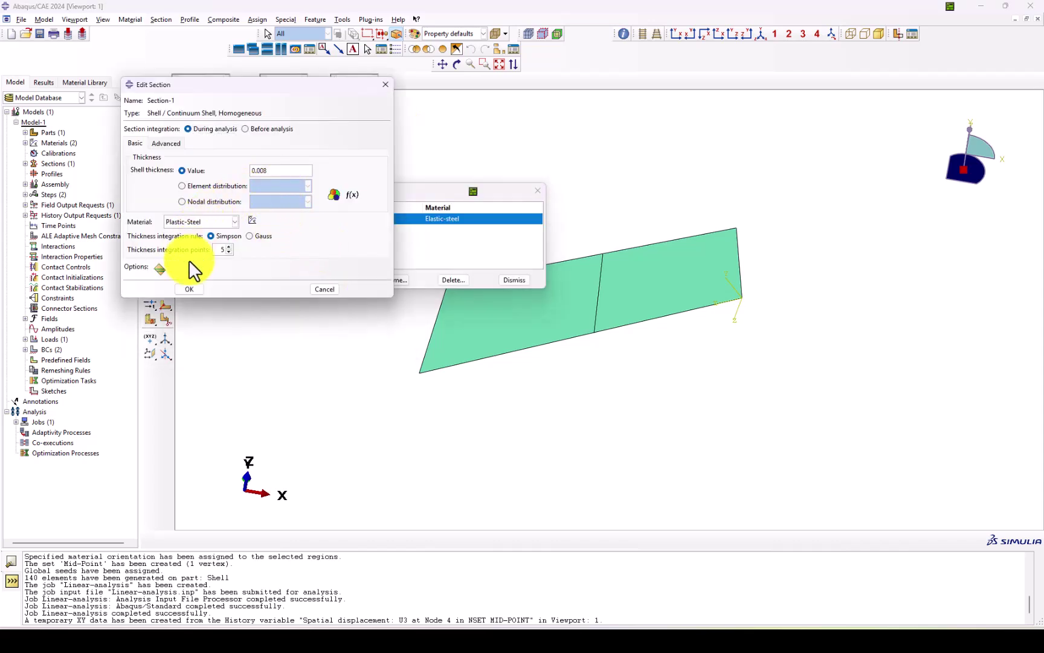
pyautogui.click(189, 288)
pyautogui.click(508, 281)
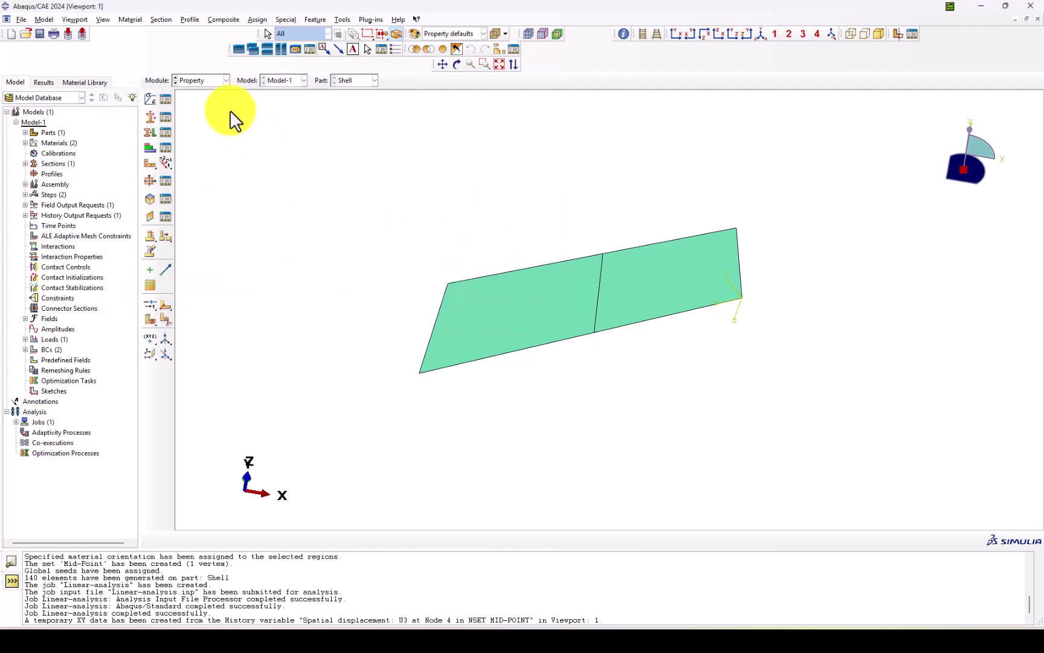
# Edit Step-1 to turn Nlgeom on and use automatic stabilization with a specified dissipated energy fraction
pyautogui.click(199, 81)
pyautogui.click(182, 127)
pyautogui.click(169, 102)
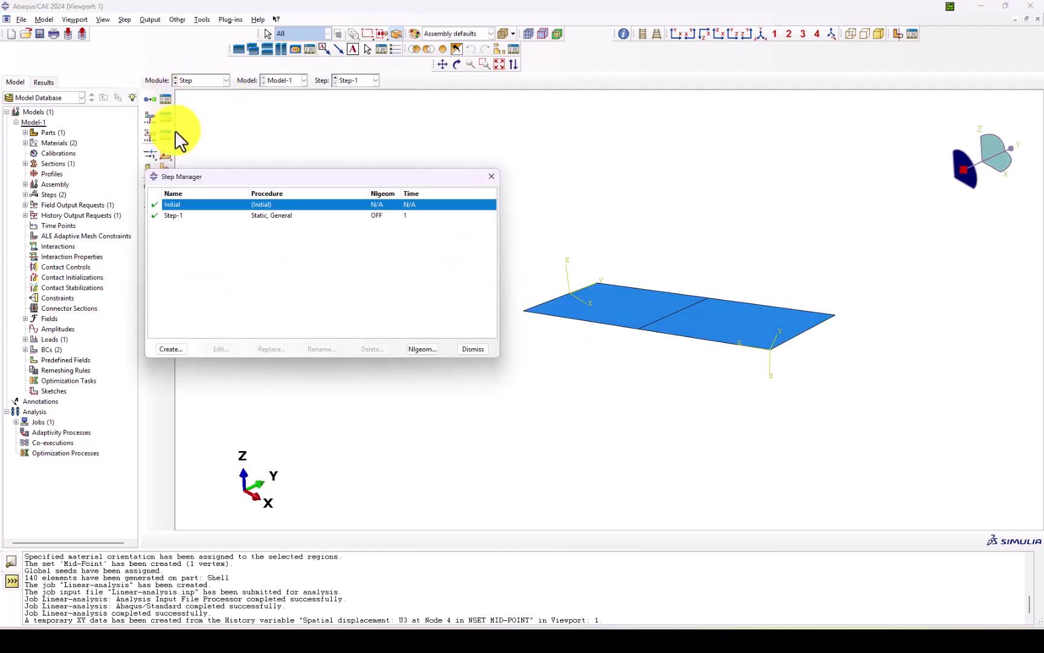
pyautogui.click(197, 215)
pyautogui.click(219, 348)
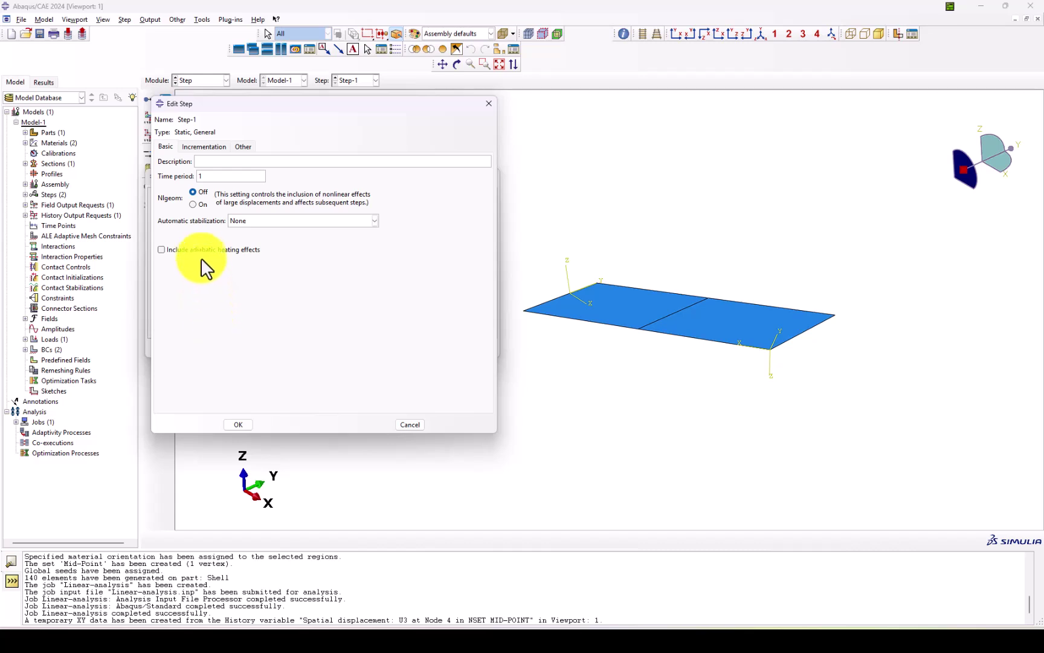
pyautogui.click(248, 221)
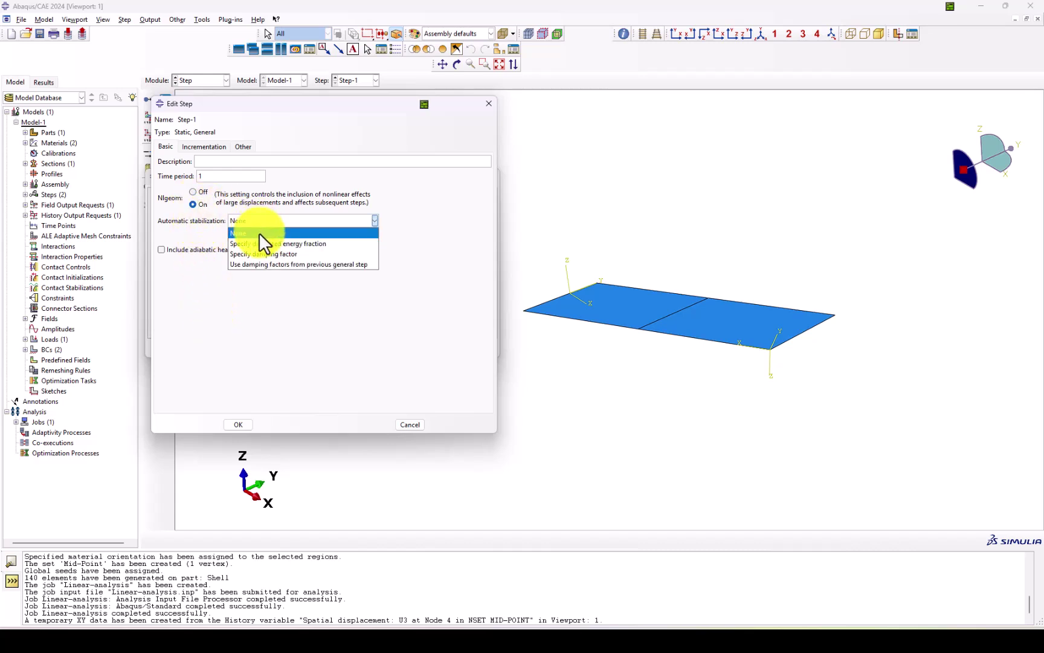
pyautogui.click(260, 244)
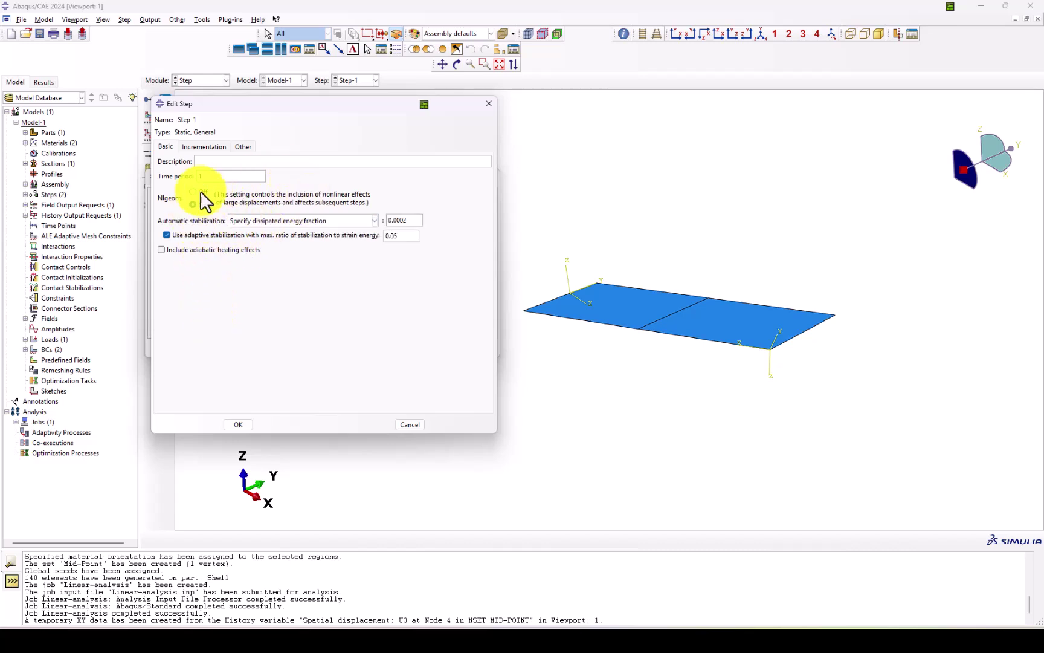
pyautogui.click(204, 147)
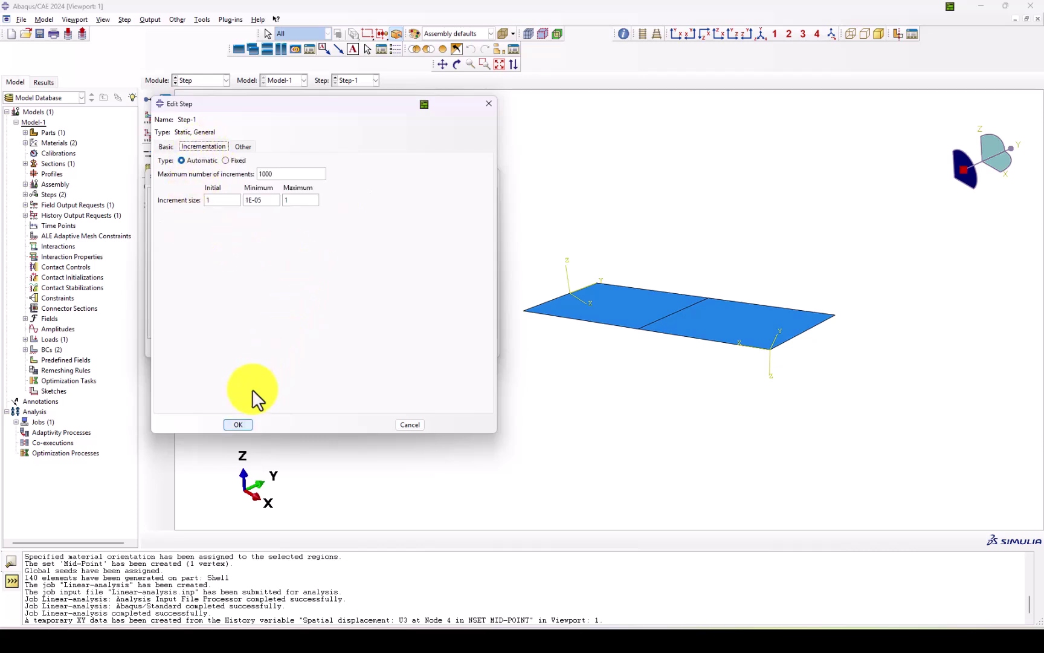
pyautogui.click(238, 424)
# Copy the Linear-analysis job to a new job named Non-Linear-analysis and submit it
pyautogui.click(194, 81)
pyautogui.click(191, 160)
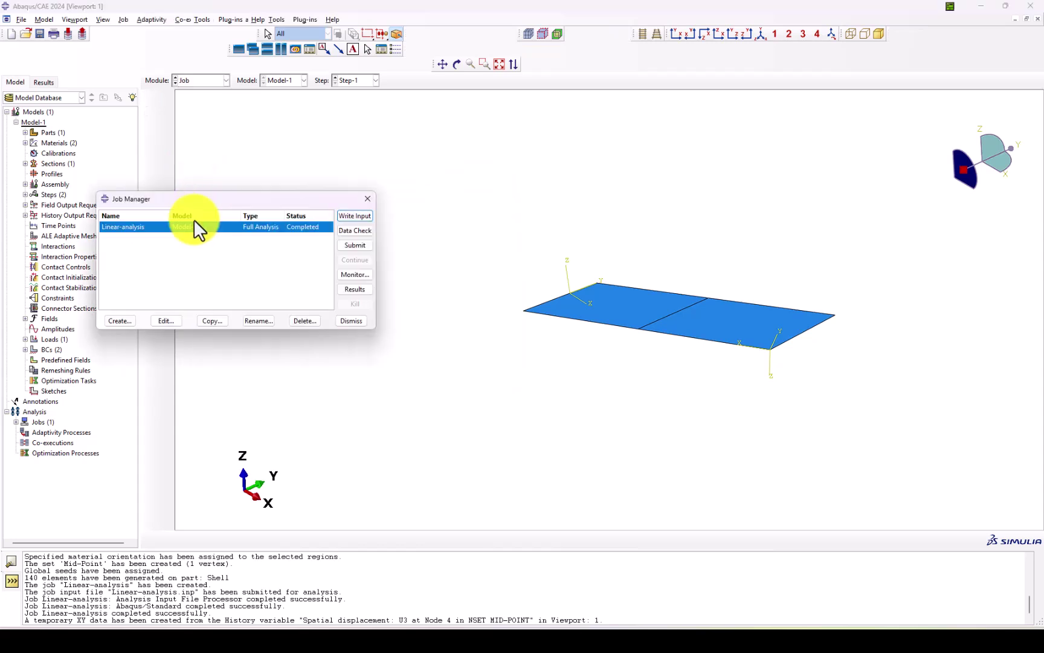
pyautogui.click(210, 321)
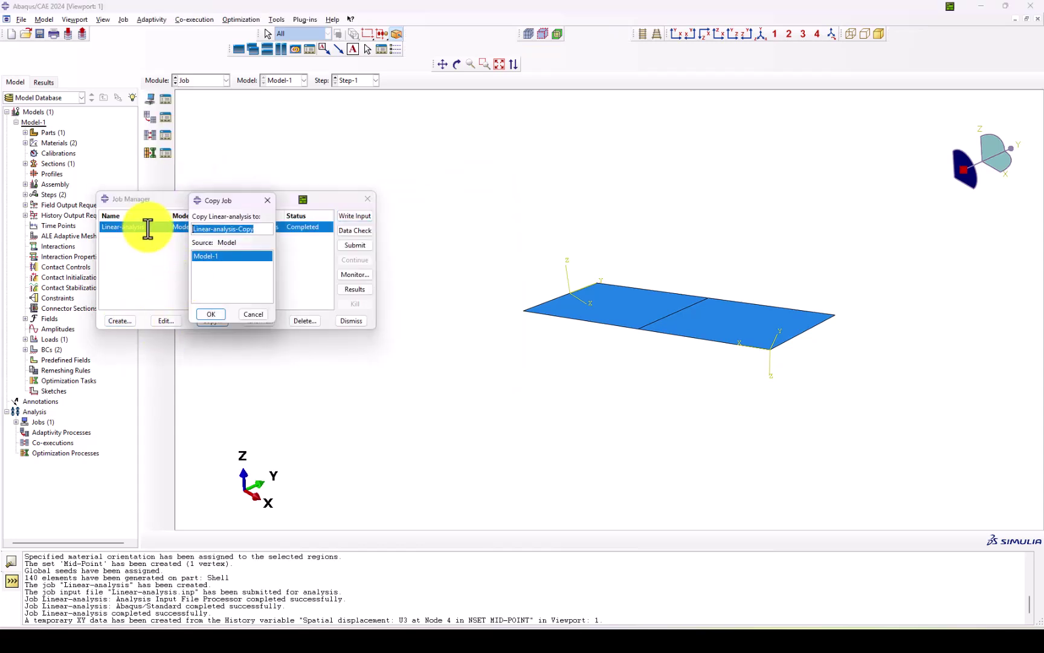
pyautogui.click(193, 229)
pyautogui.write('Non-')
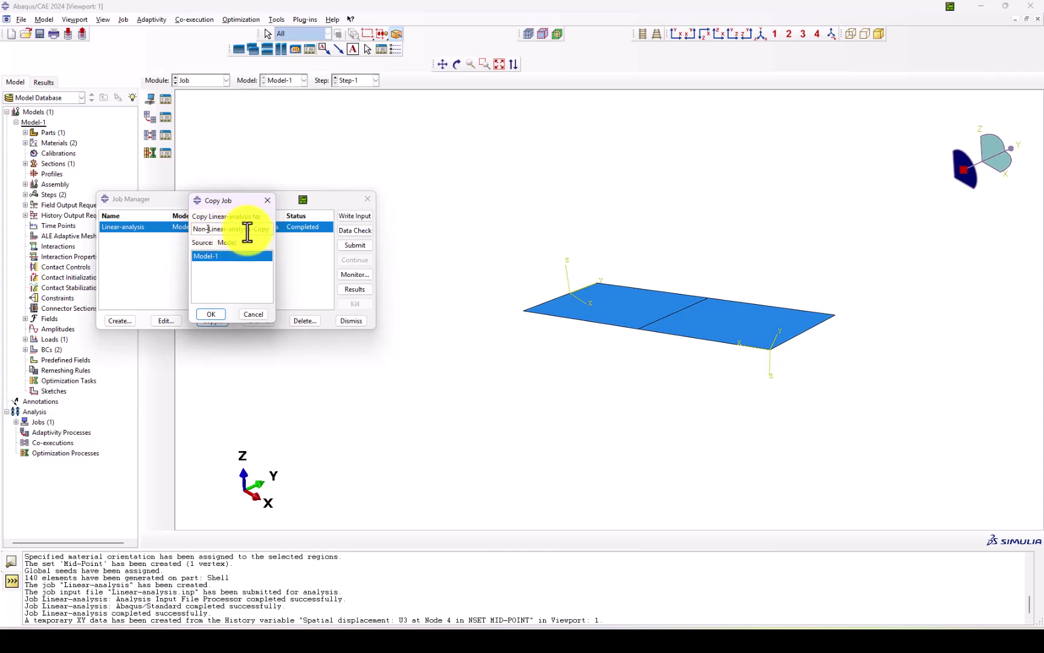
pyautogui.click(265, 229)
pyautogui.press('BackSpace')
pyautogui.press('BackSpace')
pyautogui.press('BackSpace')
pyautogui.press('BackSpace')
pyautogui.press('BackSpace')
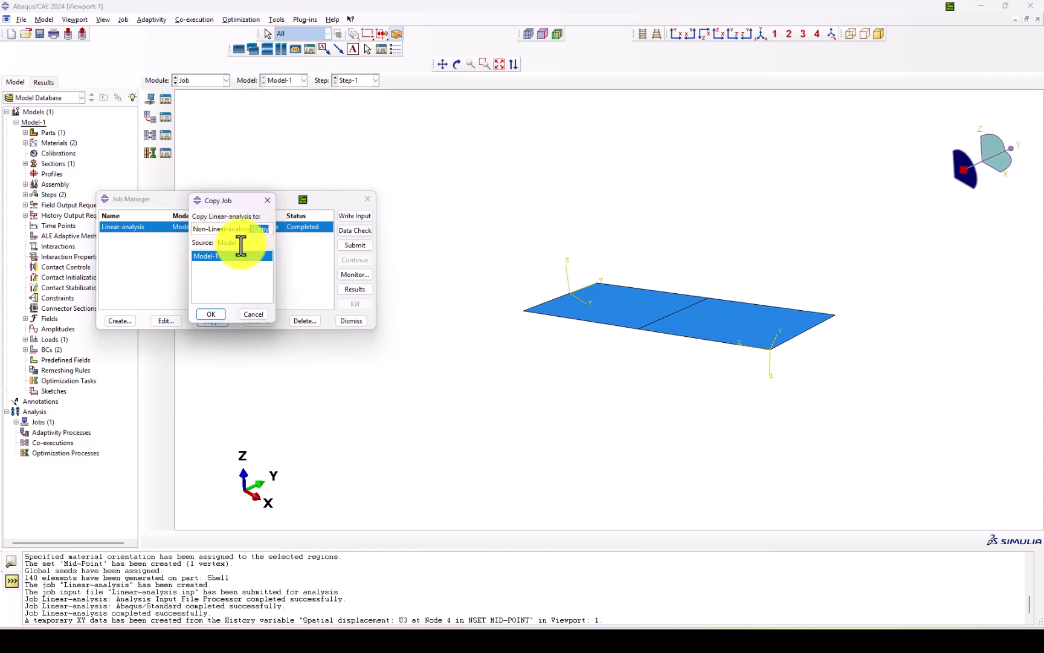
pyautogui.click(213, 310)
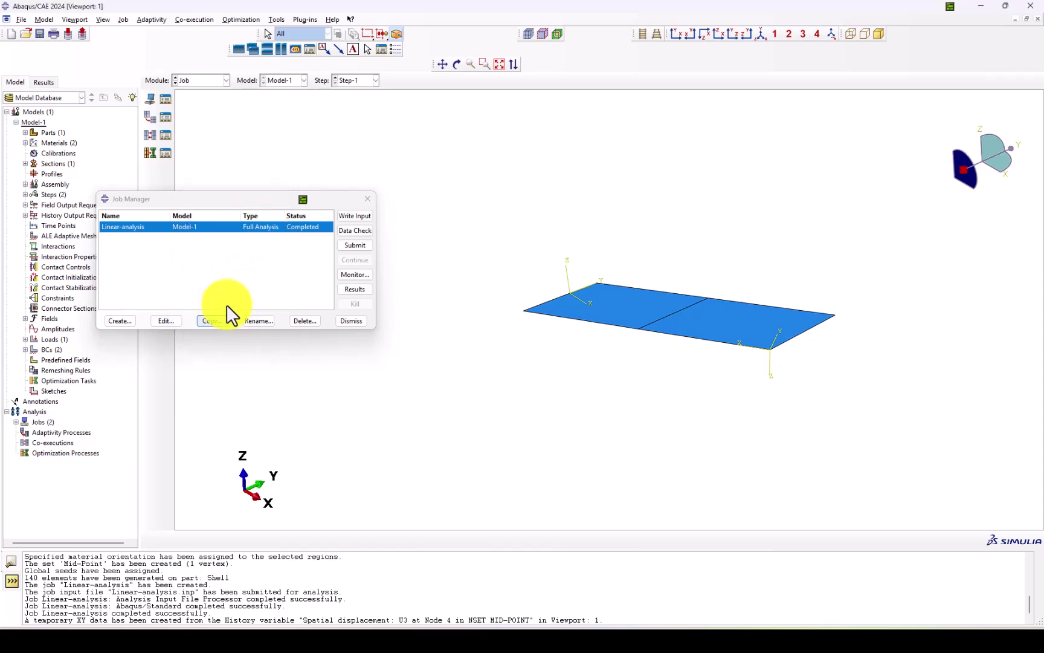
pyautogui.click(350, 246)
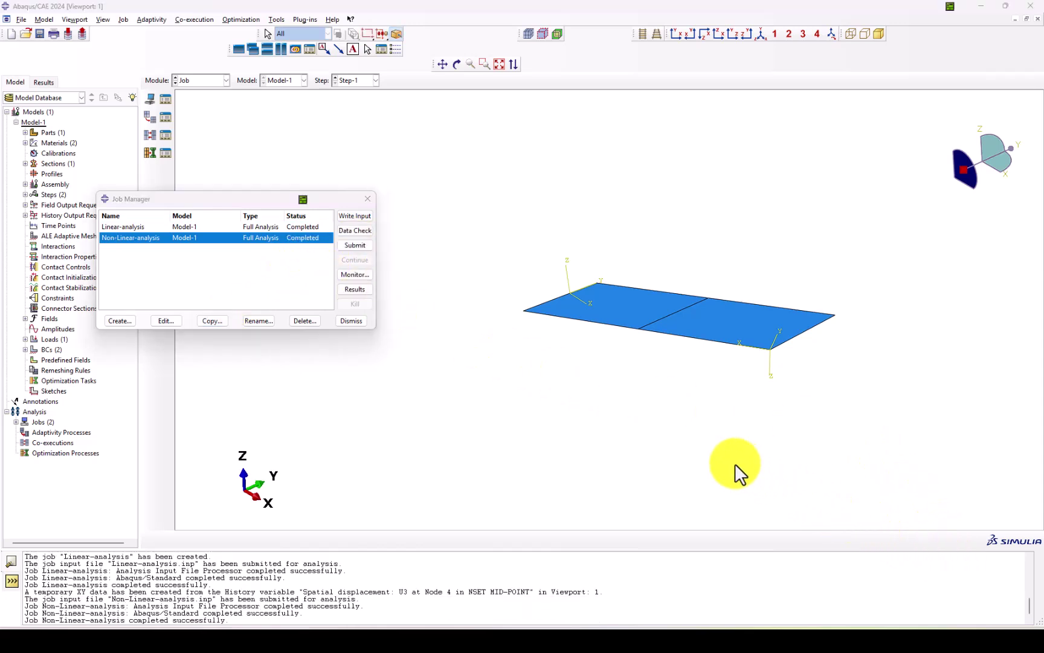
# Open the Non-Linear-analysis results and display the Mises stress contours on the deformed plate
pyautogui.click(352, 289)
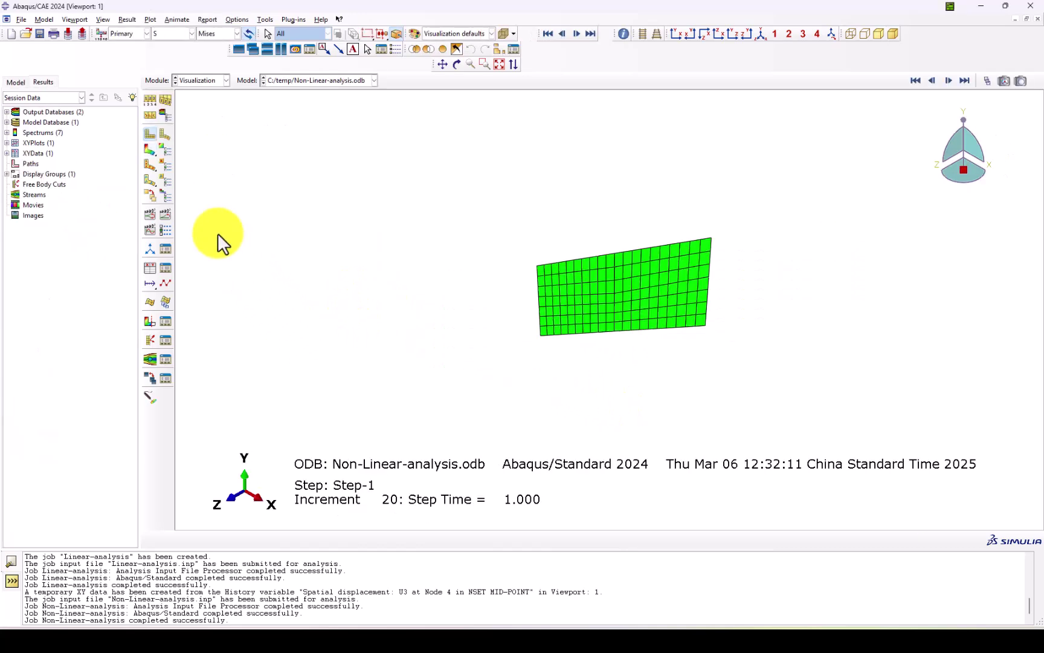
pyautogui.click(151, 149)
pyautogui.keyDown('ctrl'); pyautogui.keyDown('alt'); pyautogui.moveTo(665, 254); pyautogui.dragTo(579, 291); pyautogui.keyUp('alt'); pyautogui.keyUp('ctrl')
pyautogui.scroll(1, 578, 291)
pyautogui.click(178, 33)
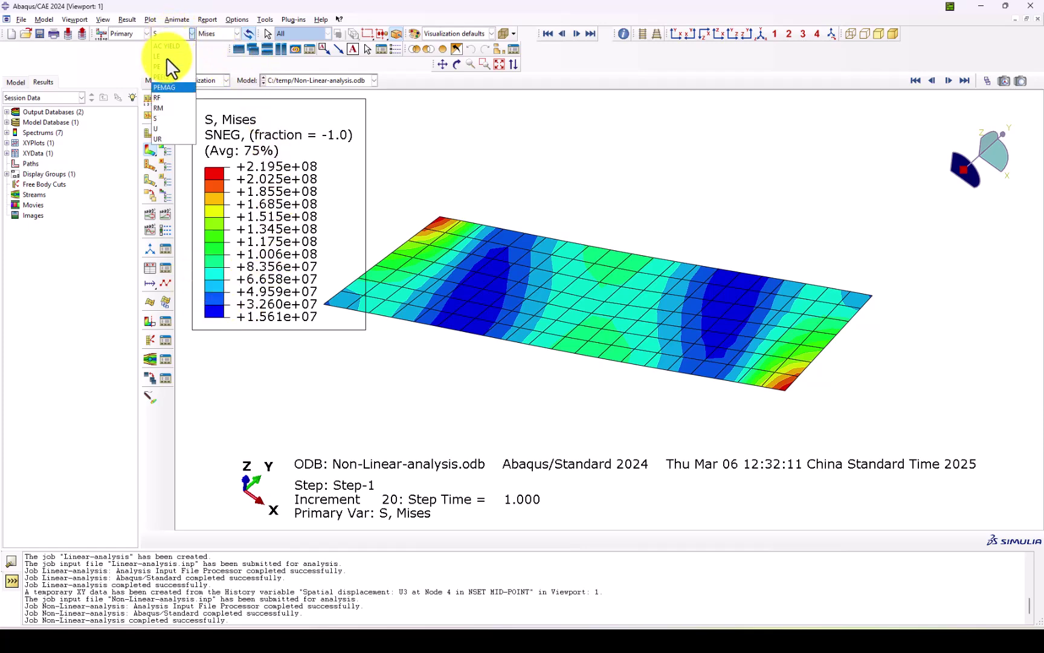
pyautogui.click(173, 112)
# Display the S11 stress component contours of the nonlinear results, followed by S22
pyautogui.click(217, 34)
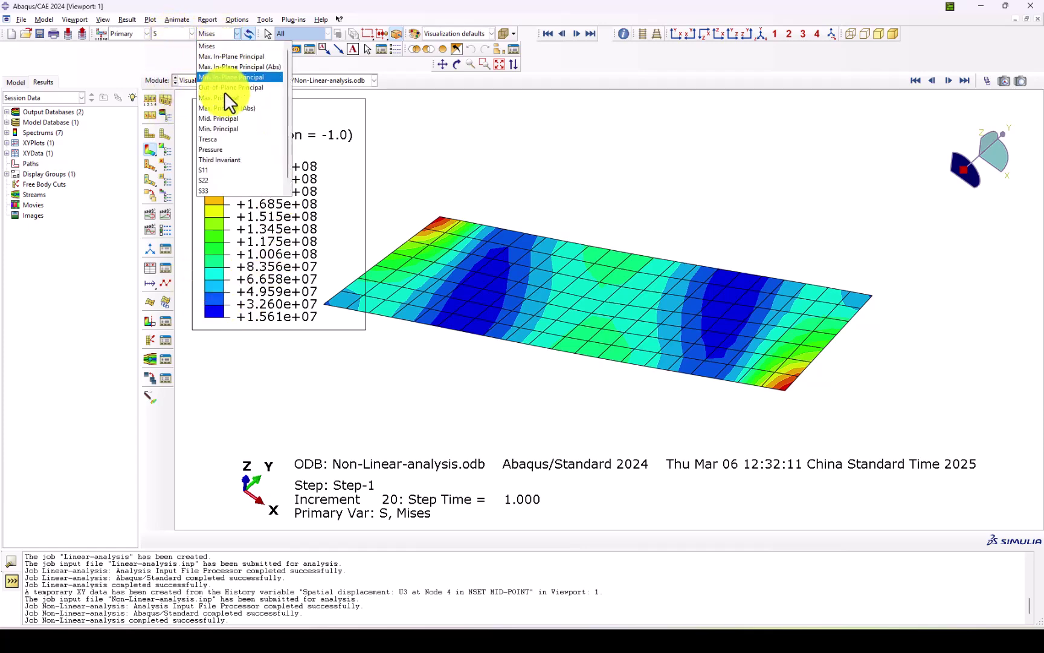
pyautogui.click(212, 169)
pyautogui.click(210, 35)
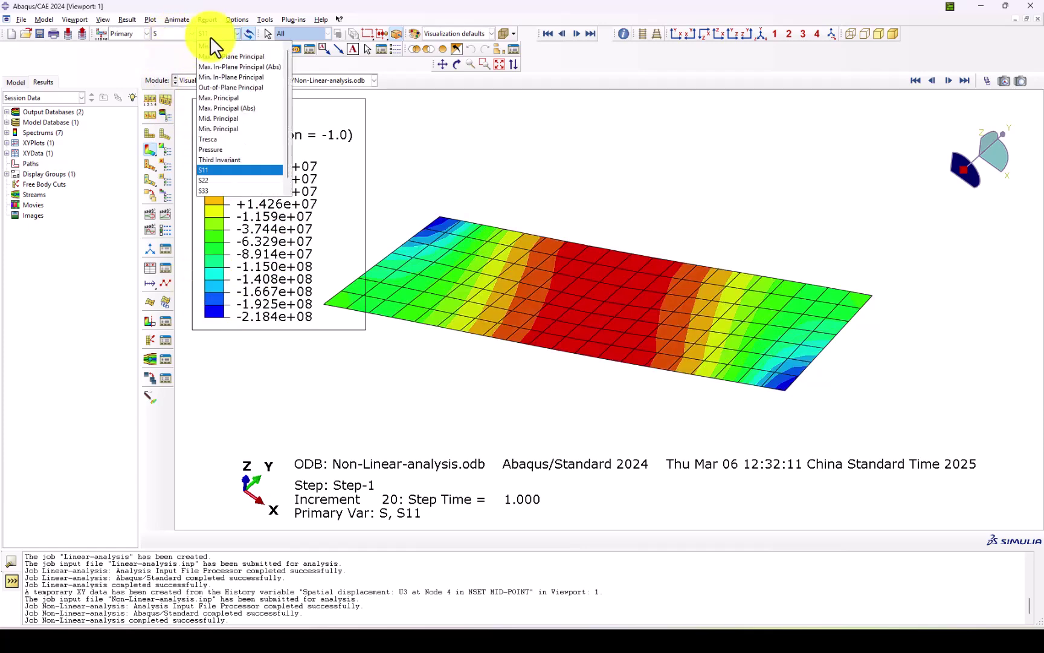
pyautogui.click(214, 178)
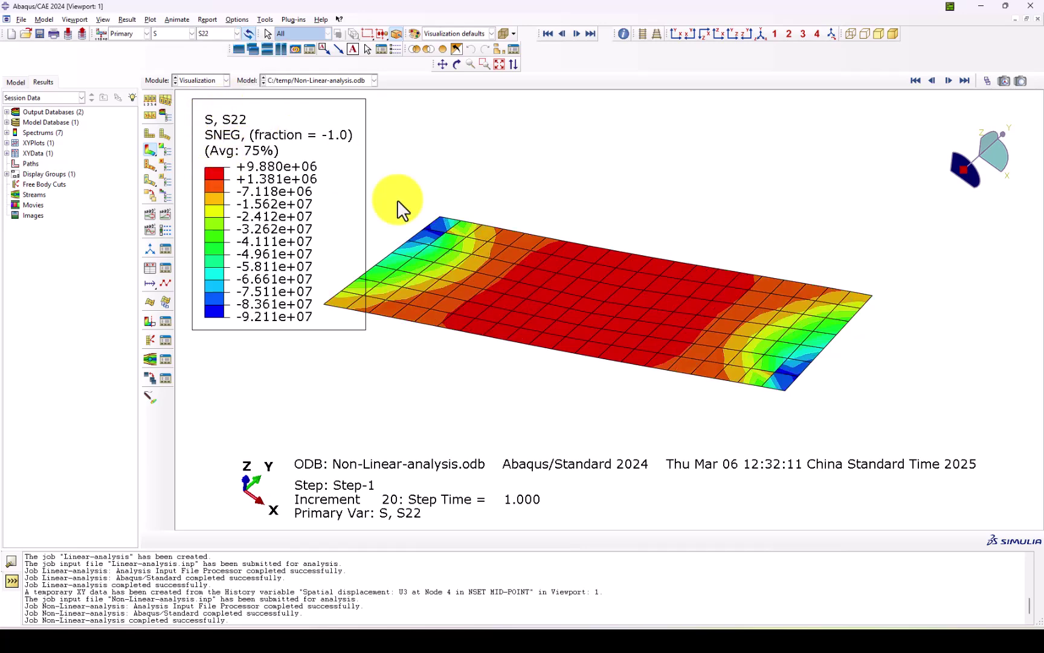
# Display the PE11 plastic strain component contours of the nonlinear results
pyautogui.click(212, 31)
pyautogui.click(167, 34)
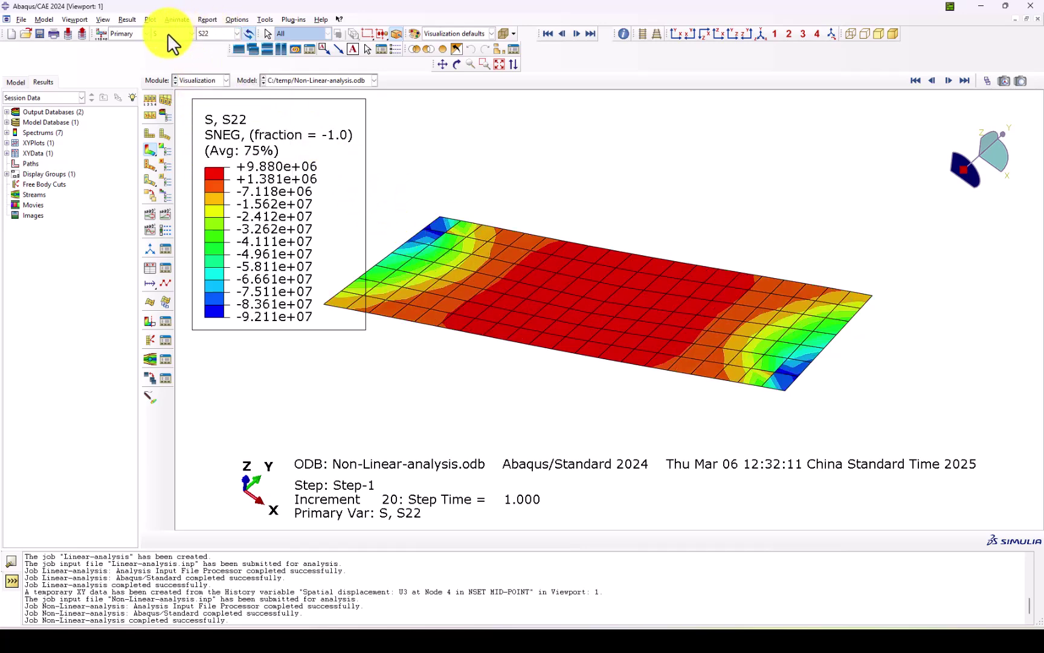
pyautogui.click(179, 61)
pyautogui.click(216, 33)
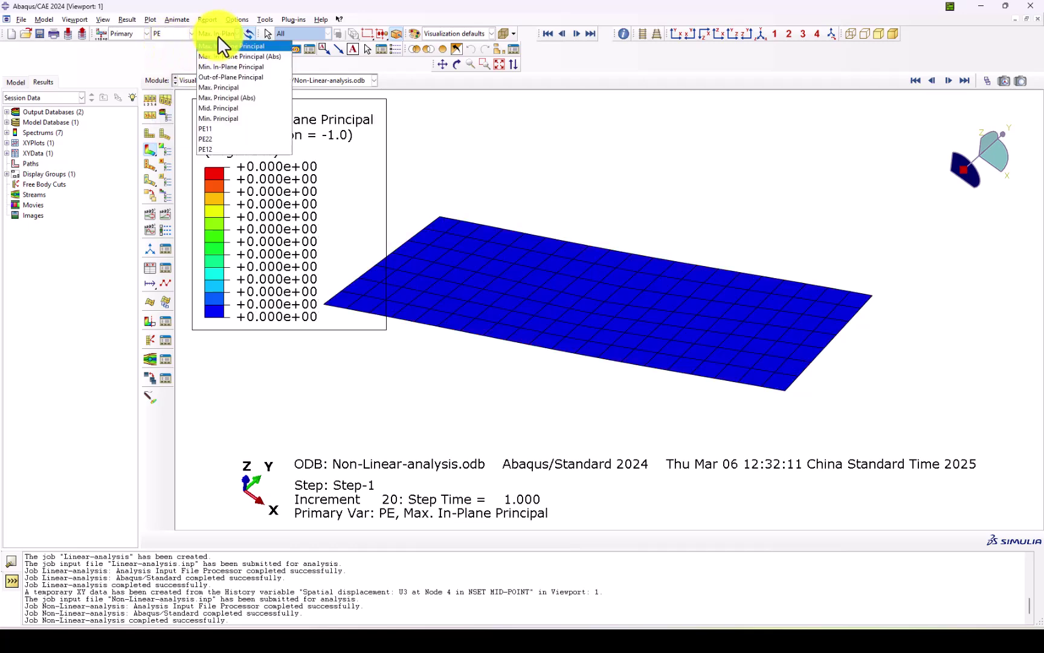
pyautogui.click(220, 124)
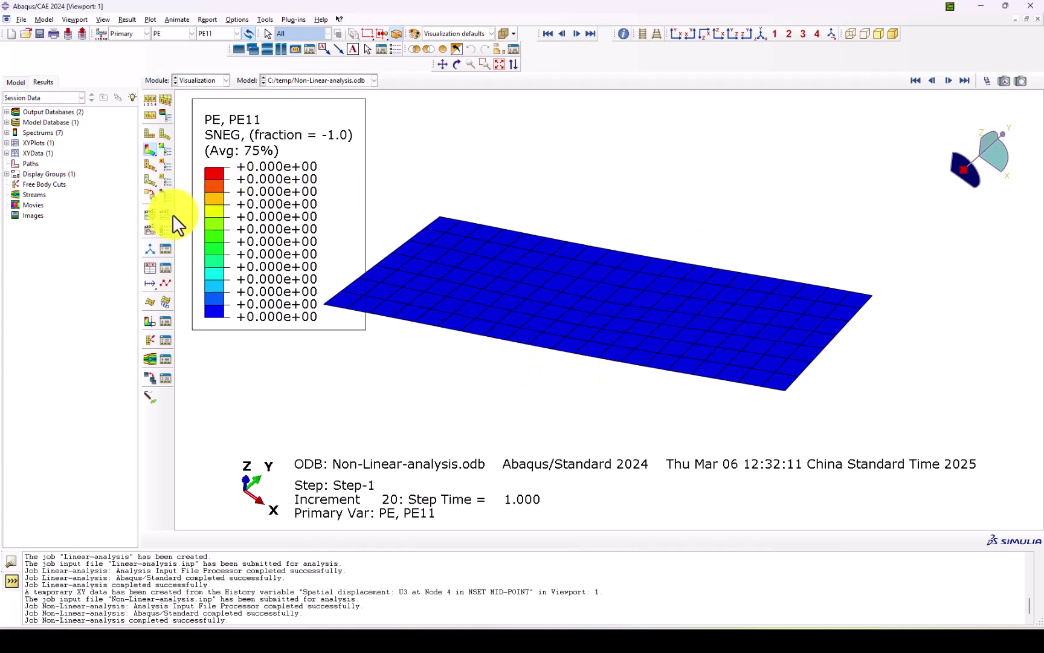
# Rename the temporary XY data set of the linear U3 displacement history to U3-Linear
pyautogui.click(166, 267)
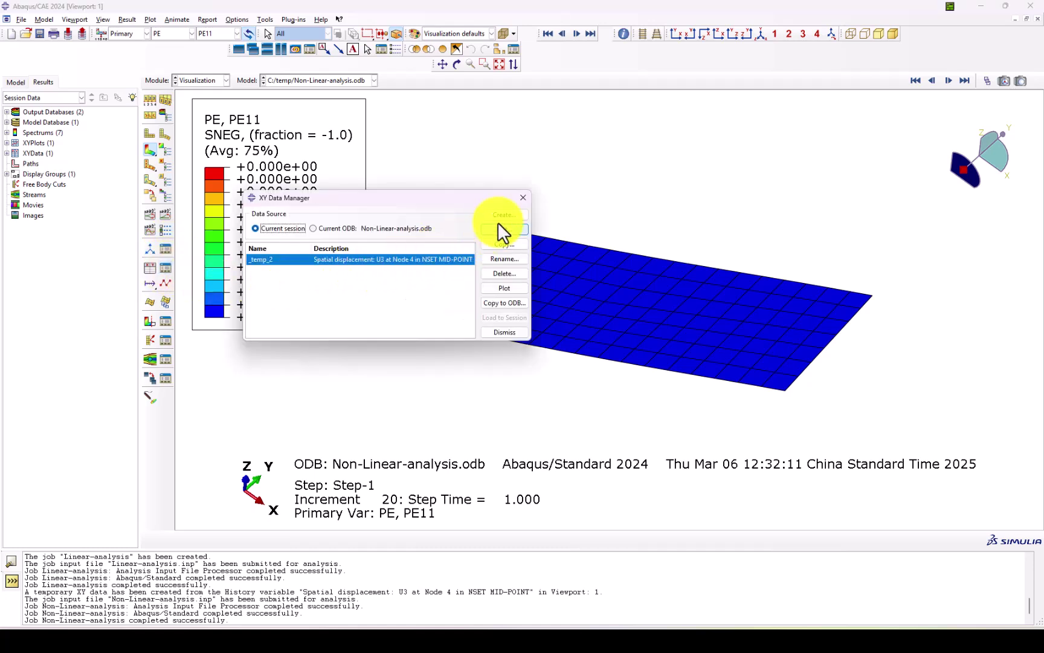
pyautogui.click(494, 260)
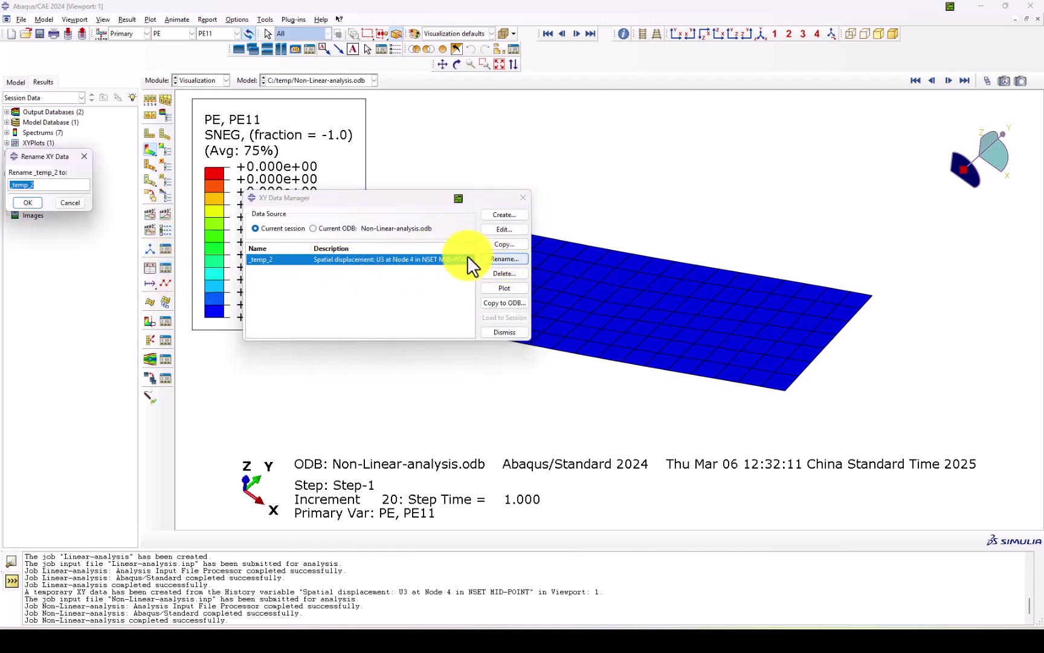
pyautogui.write('U3-Linear')
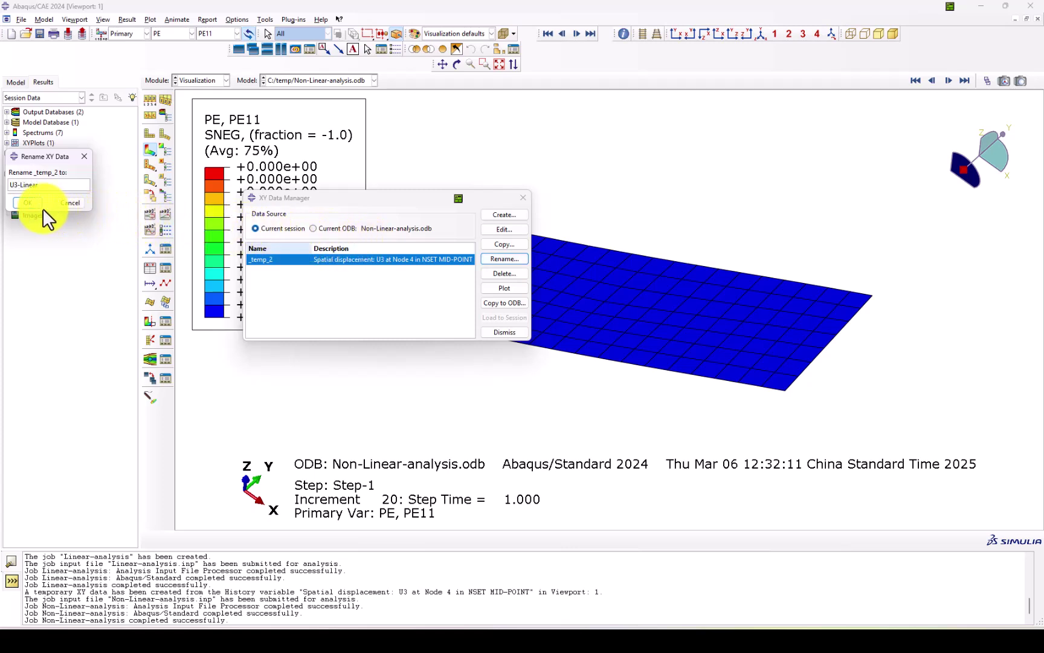
pyautogui.click(27, 203)
# Create XY data from the ODB history output of U3 at the MID-POINT node and save it as U3-Non-Linear
pyautogui.click(504, 215)
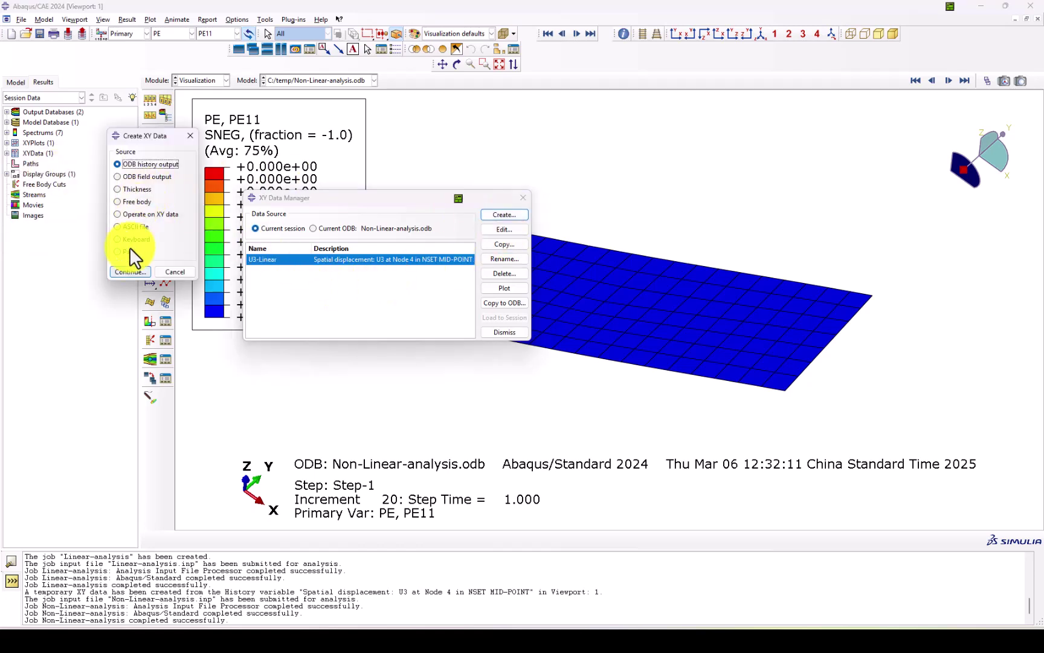
pyautogui.click(130, 272)
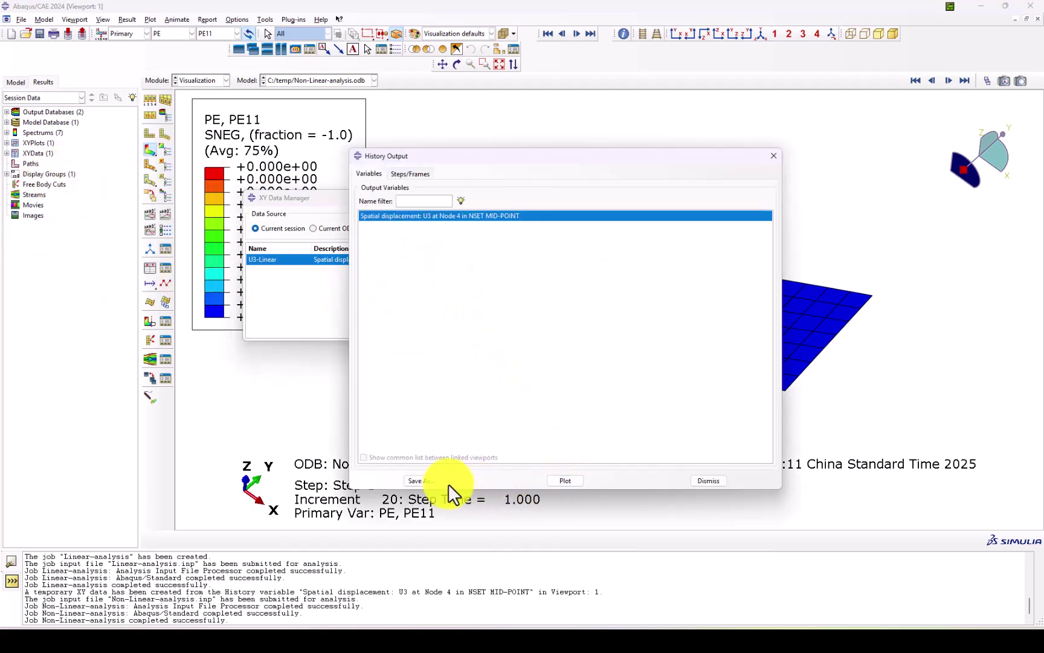
pyautogui.click(423, 481)
pyautogui.write('U3-Nonl')
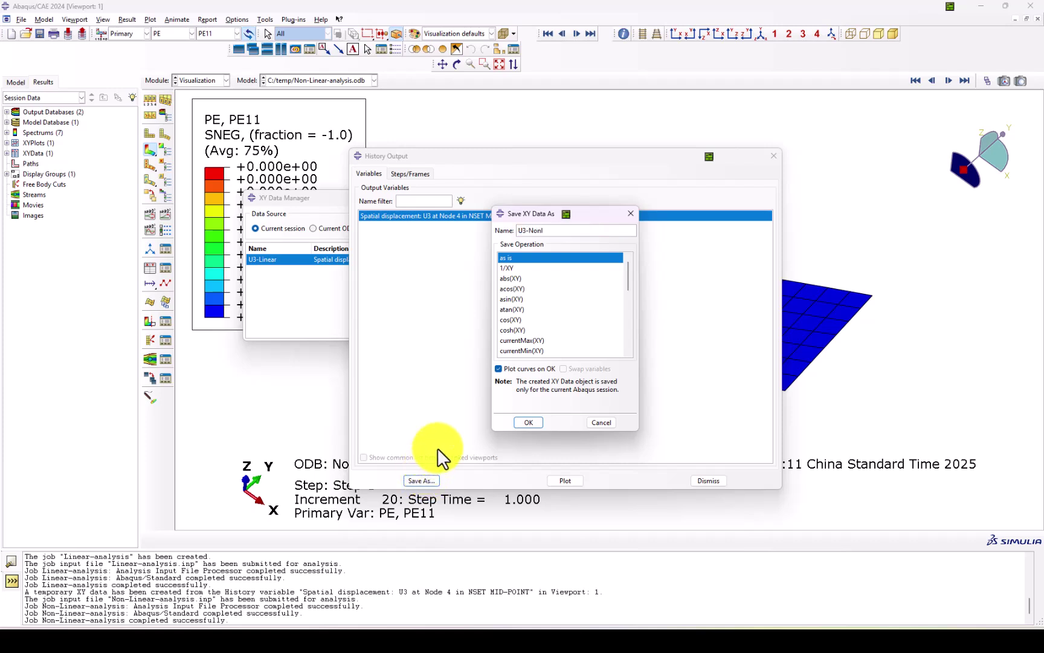
pyautogui.press('BackSpace')
pyautogui.write('-Linear')
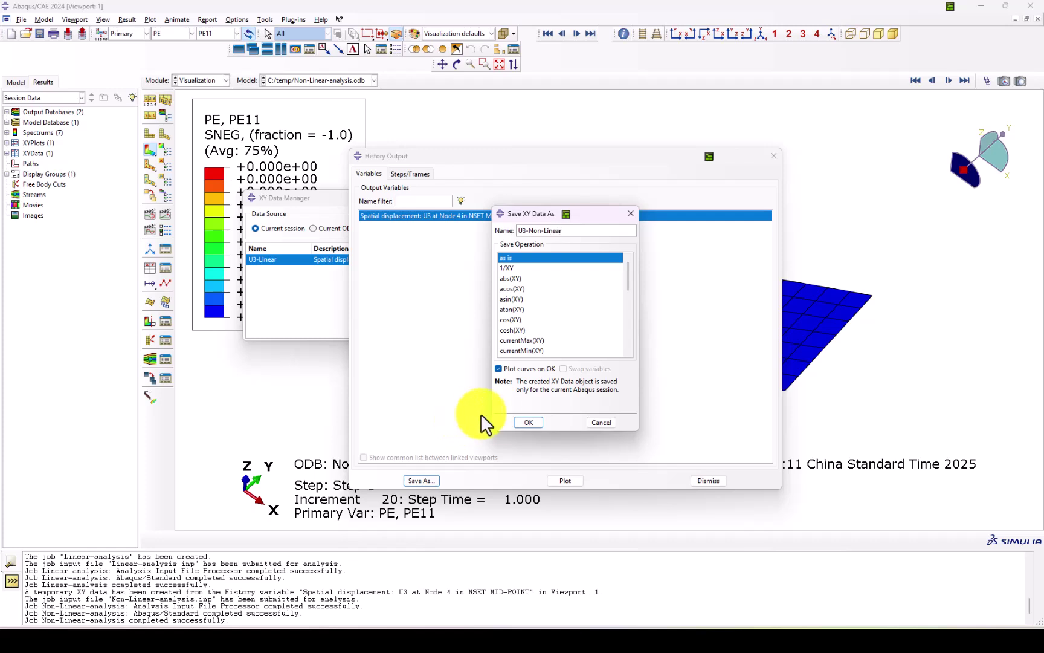
pyautogui.click(528, 424)
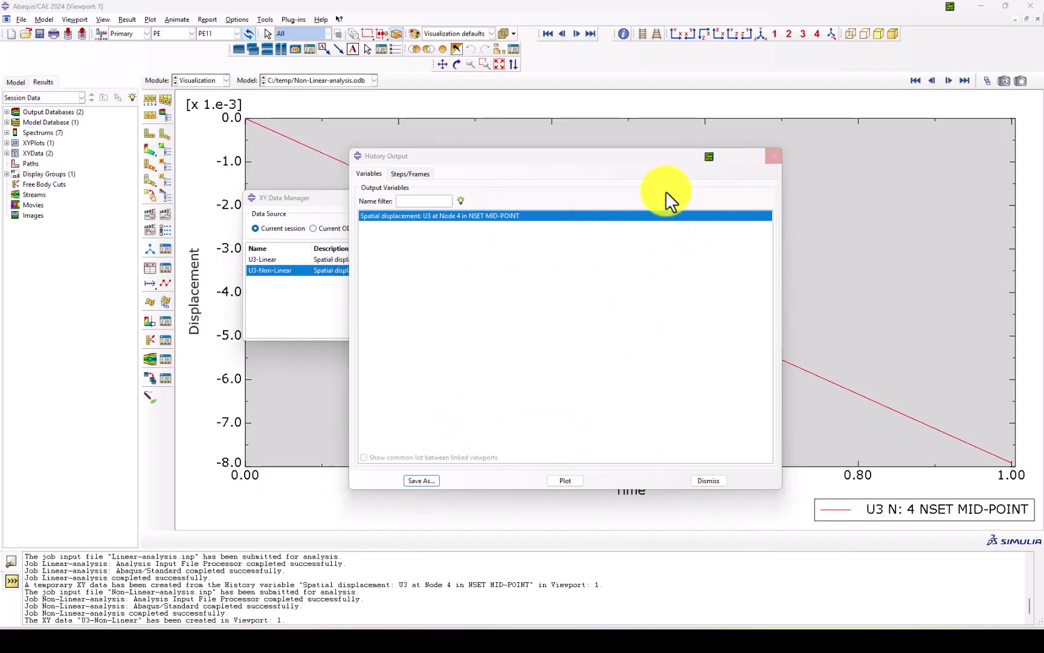
pyautogui.click(774, 156)
# Plot the U3-Linear and U3-Non-Linear curves together for comparison, and return to the contour plot
pyautogui.keyDown('ctrl'); pyautogui.click(403, 261); pyautogui.keyUp('ctrl')
pyautogui.click(497, 286)
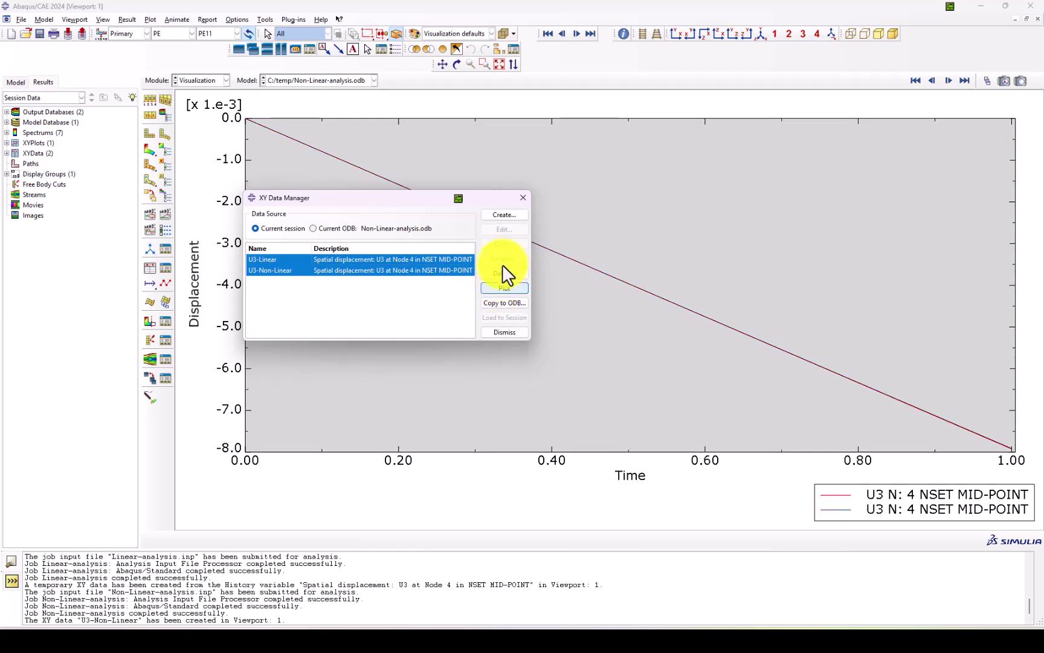
pyautogui.click(523, 197)
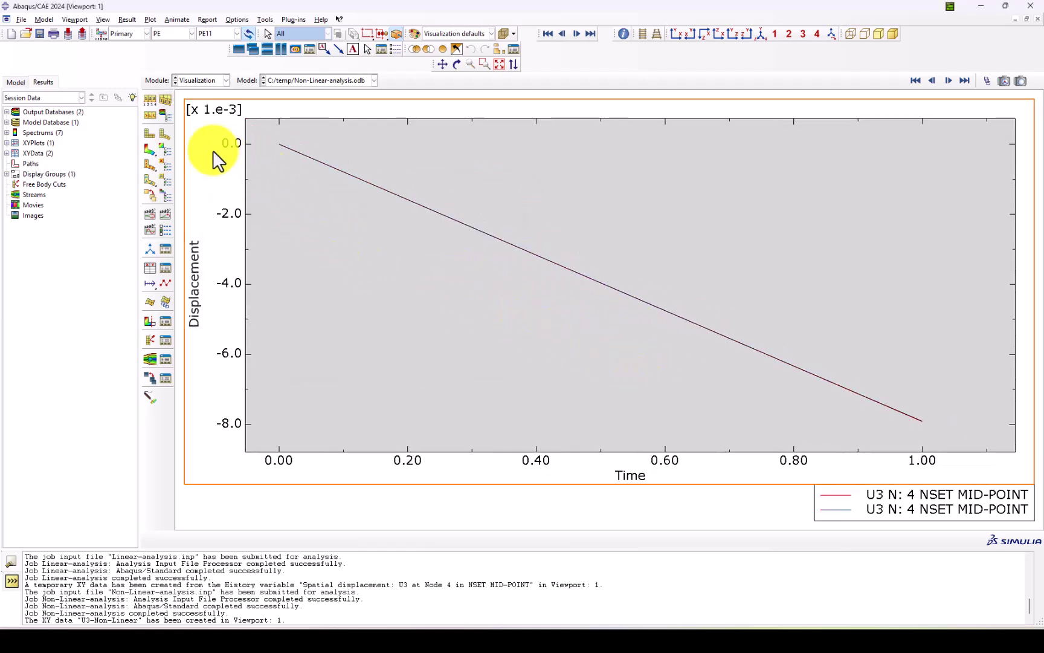
pyautogui.click(150, 148)
# In the Load module, set the magnitude of the Load-1 pressure to 20000*5
pyautogui.click(225, 81)
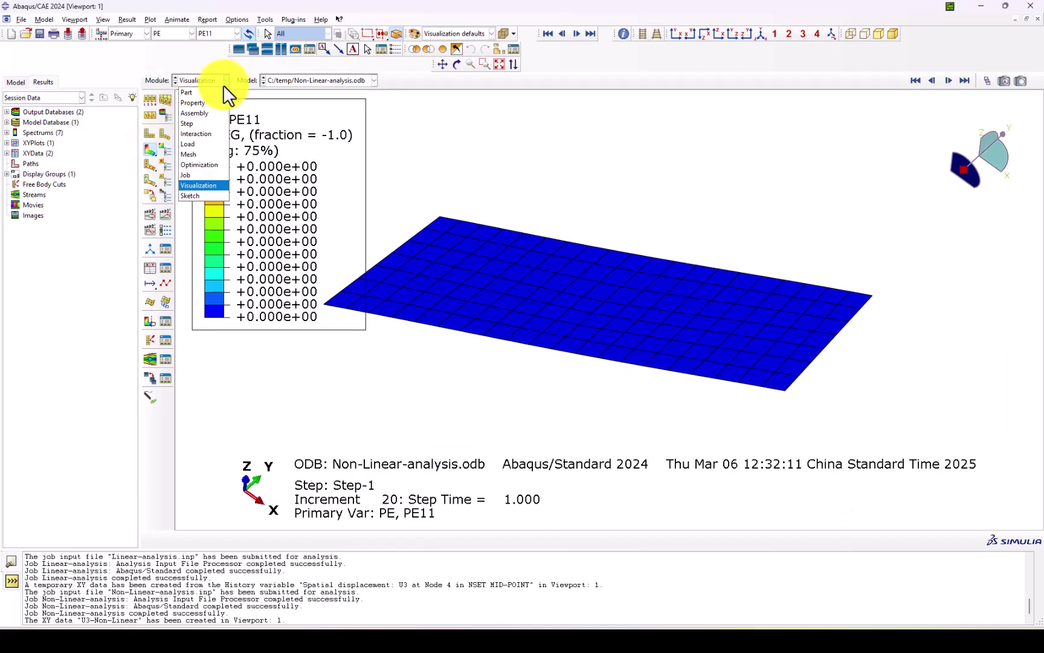
pyautogui.click(204, 143)
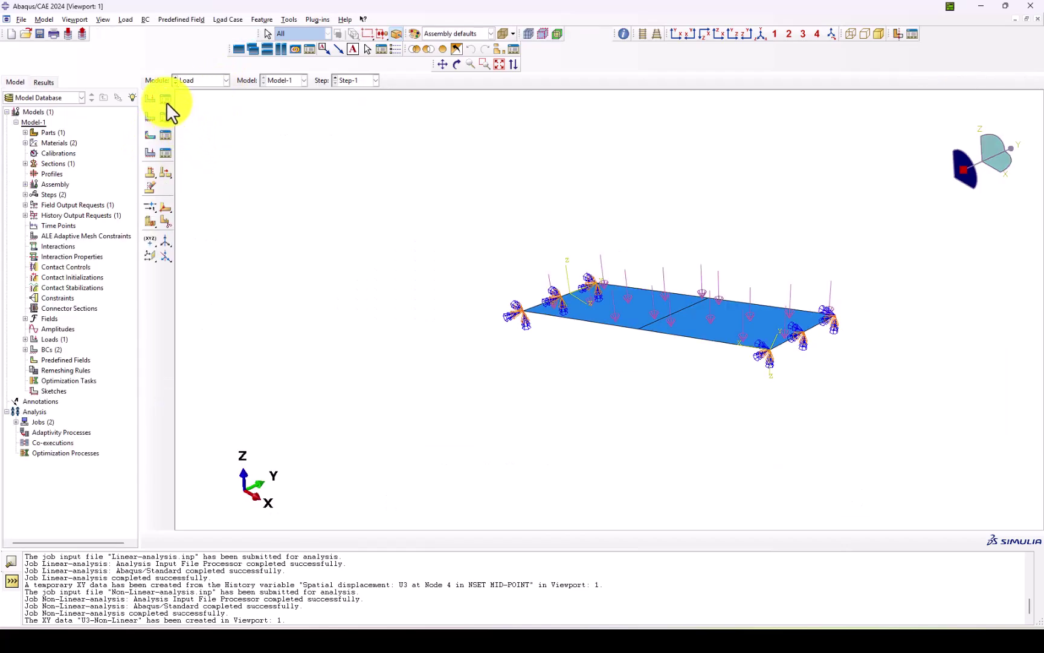
pyautogui.click(166, 100)
pyautogui.click(311, 194)
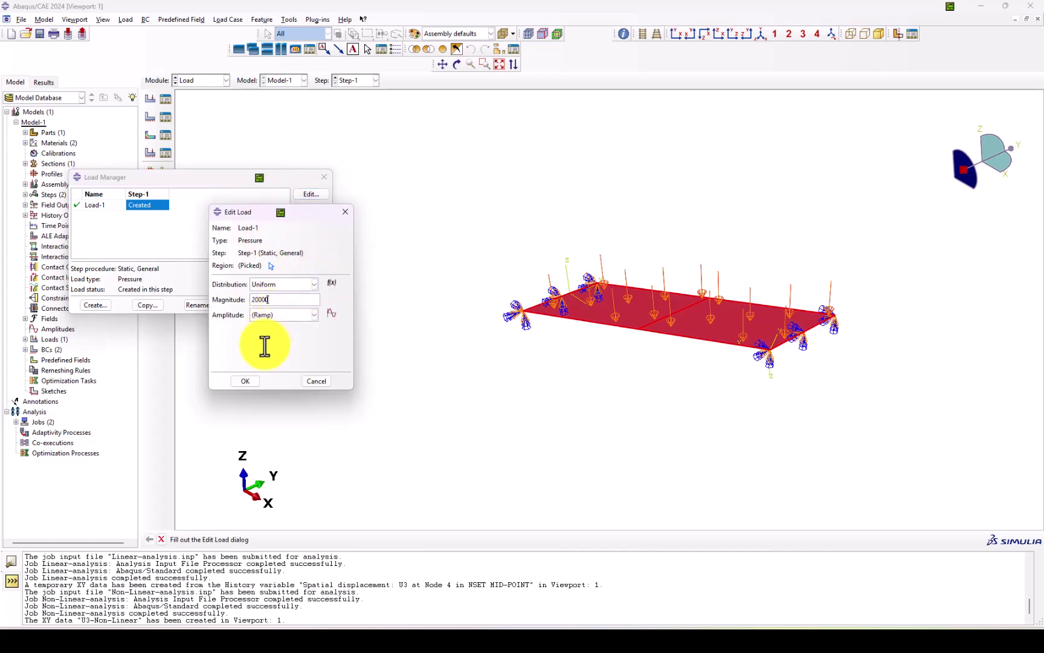
pyautogui.write('*5')
pyautogui.click(252, 385)
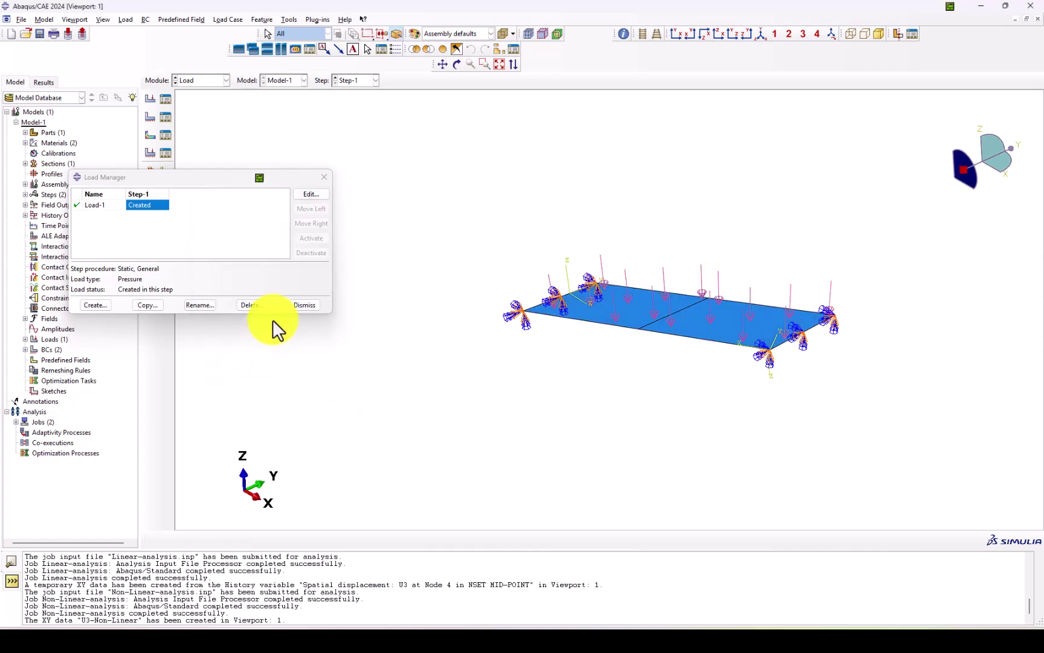
pyautogui.click(324, 176)
# Resubmit the Non-Linear-analysis job with the increased pressure, overwriting its existing job files
pyautogui.click(203, 80)
pyautogui.click(188, 175)
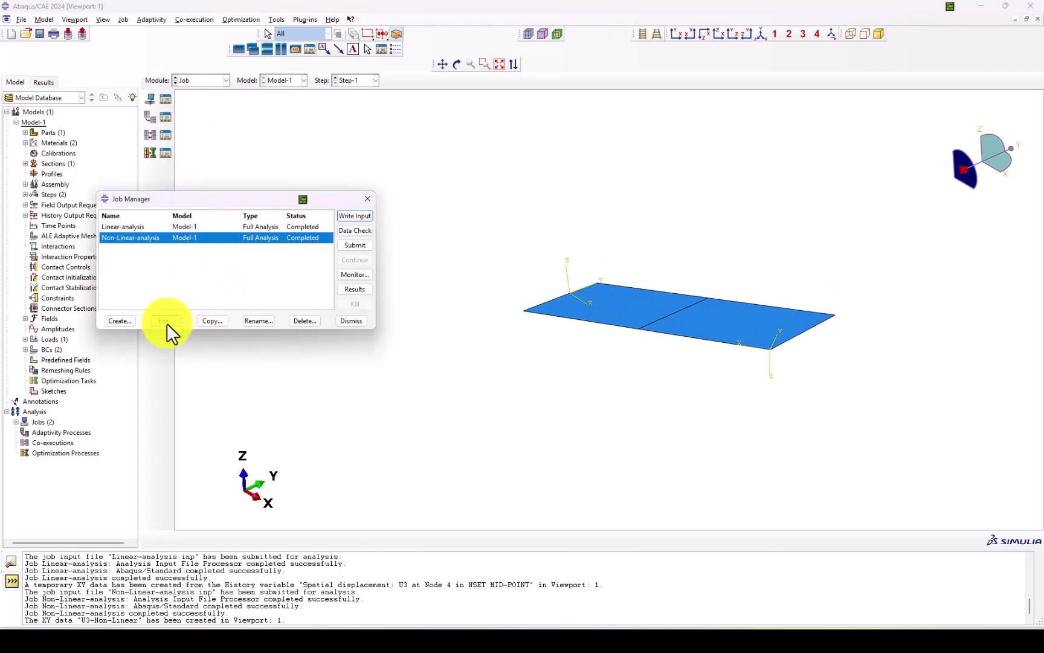
pyautogui.click(352, 246)
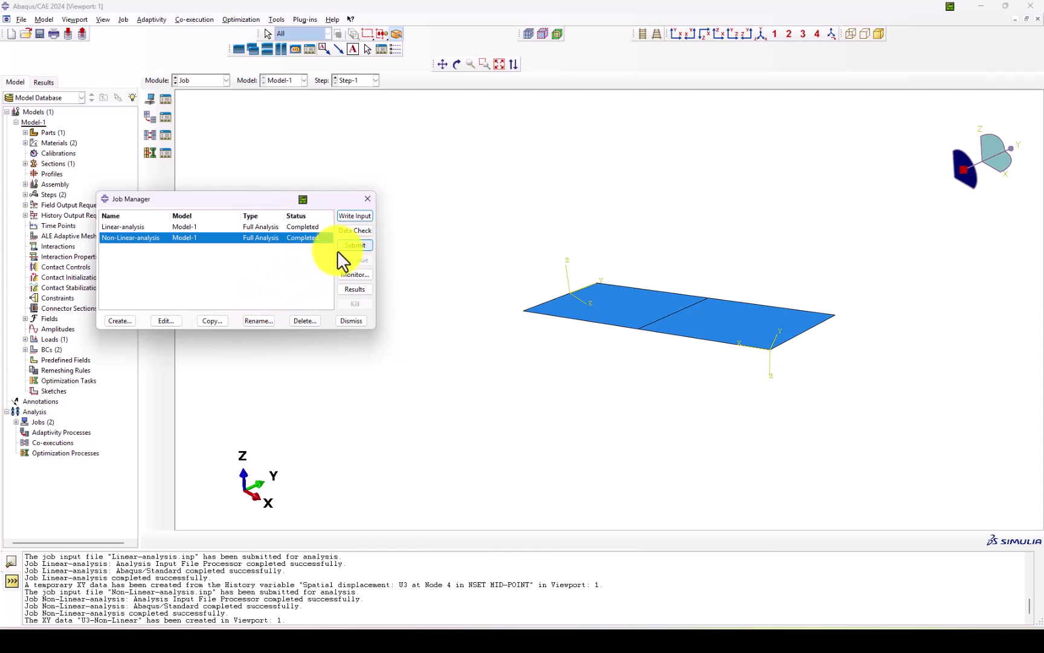
pyautogui.click(51, 156)
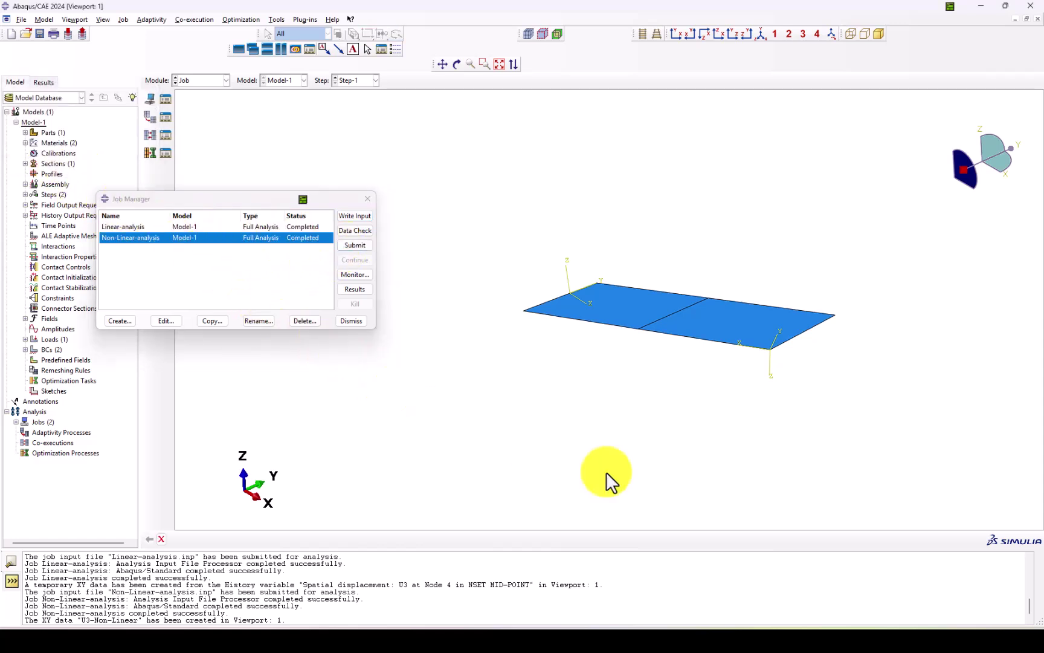
# Open the rerun Non-Linear-analysis results and inspect the Mises stress contours on the deformed plate
pyautogui.click(351, 321)
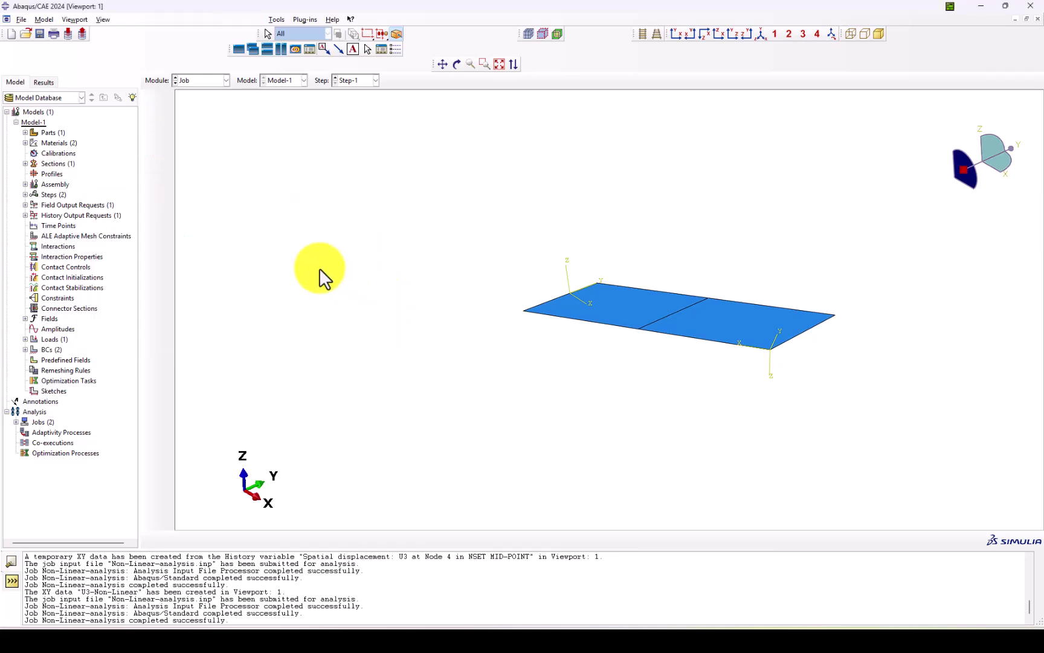
pyautogui.click(149, 149)
pyautogui.keyDown('ctrl'); pyautogui.keyDown('alt'); pyautogui.moveTo(676, 381); pyautogui.dragTo(592, 266); pyautogui.keyUp('alt'); pyautogui.keyUp('ctrl')
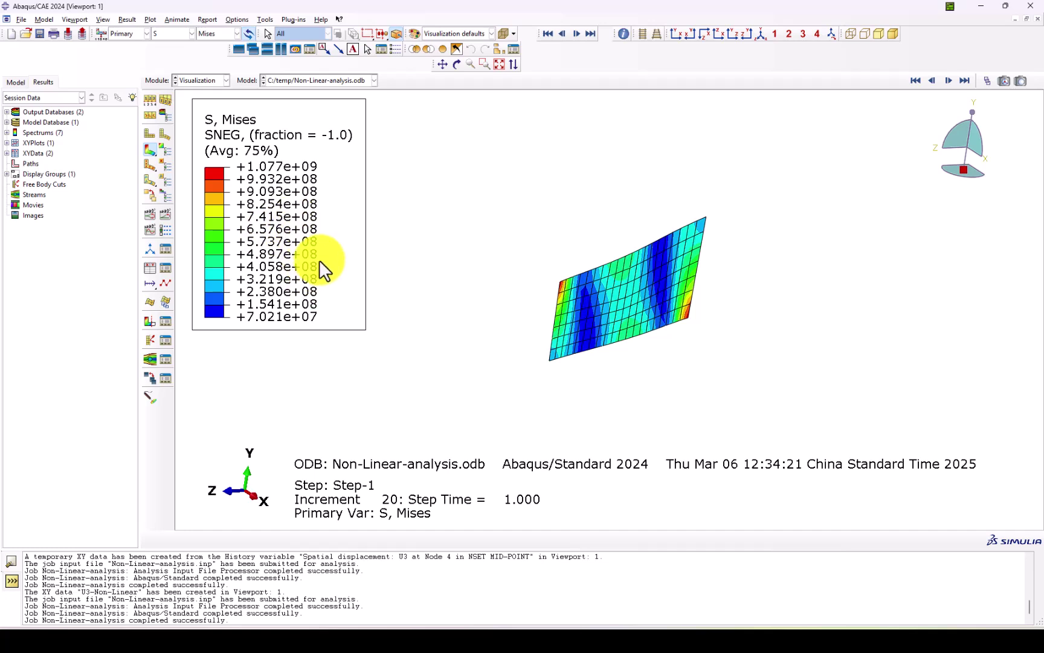
# Plot the U3 history output at the MID-POINT node from the rerun nonlinear results, and return to the contour plot
pyautogui.click(171, 242)
pyautogui.click(470, 211)
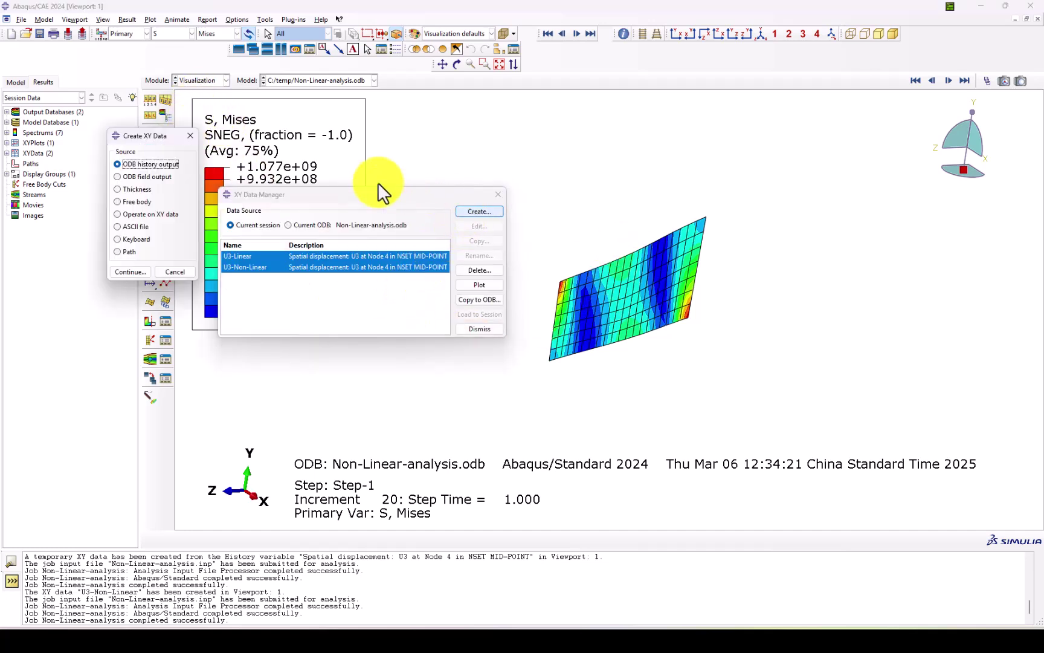
pyautogui.click(128, 272)
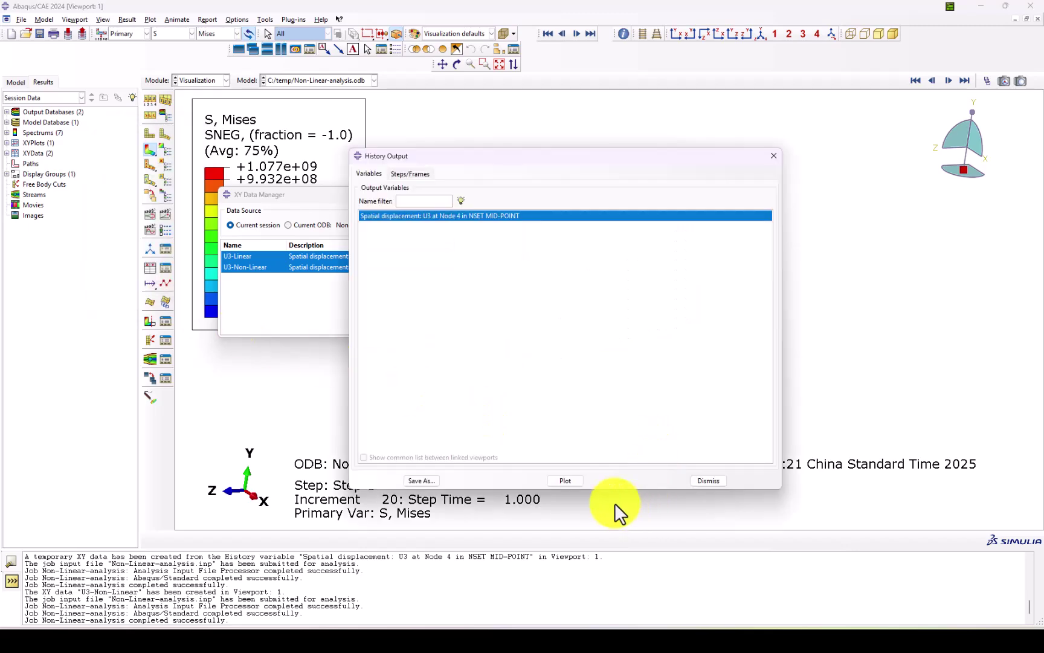
pyautogui.click(565, 481)
pyautogui.click(774, 157)
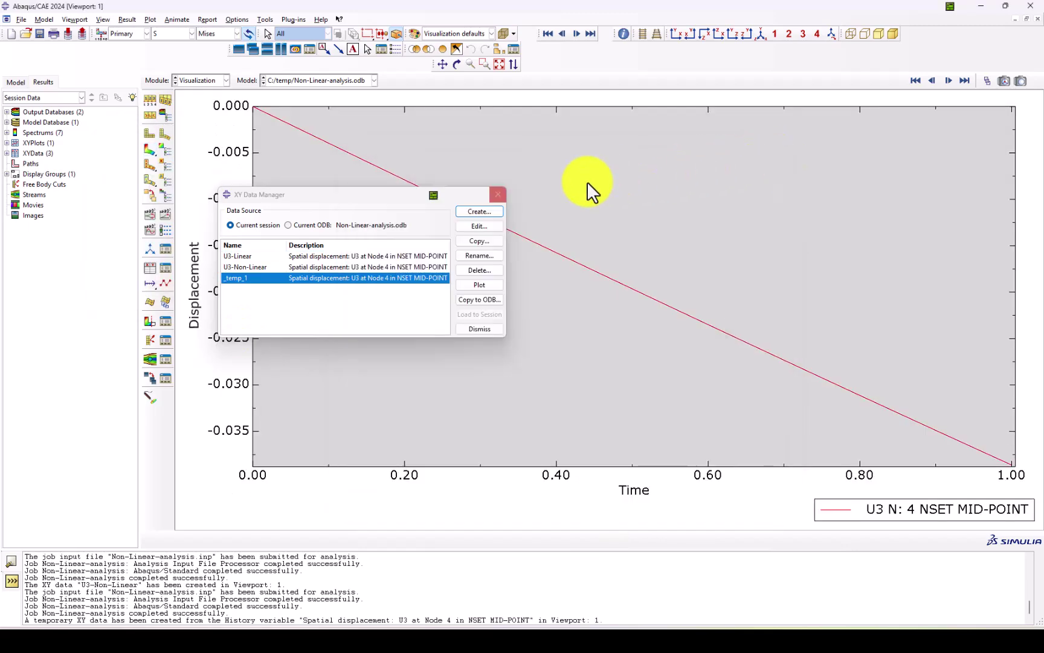
pyautogui.click(498, 194)
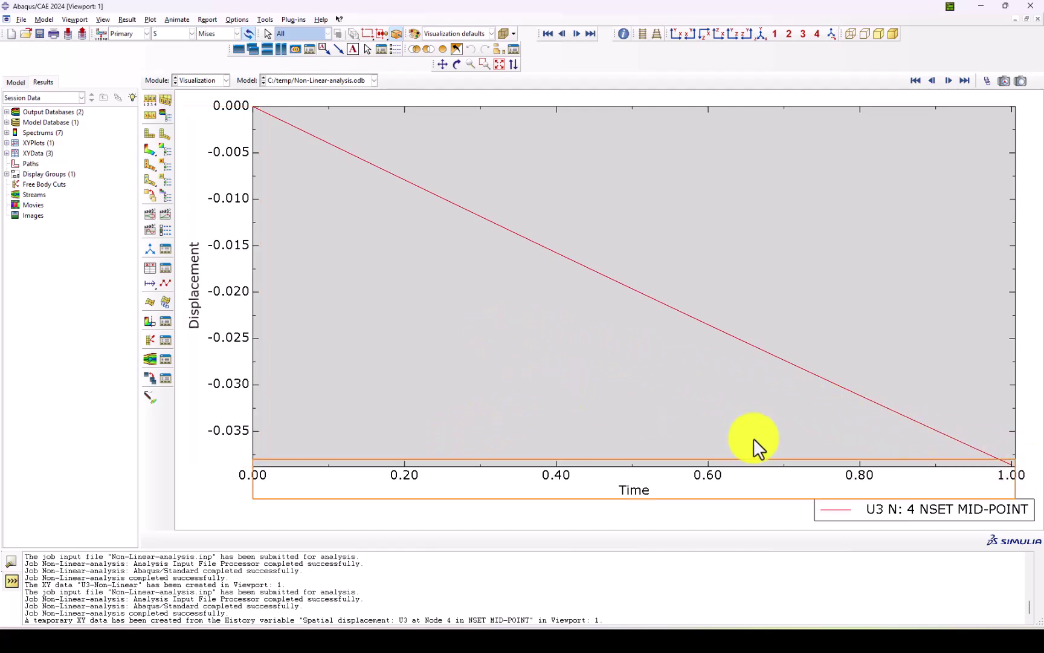
pyautogui.click(150, 149)
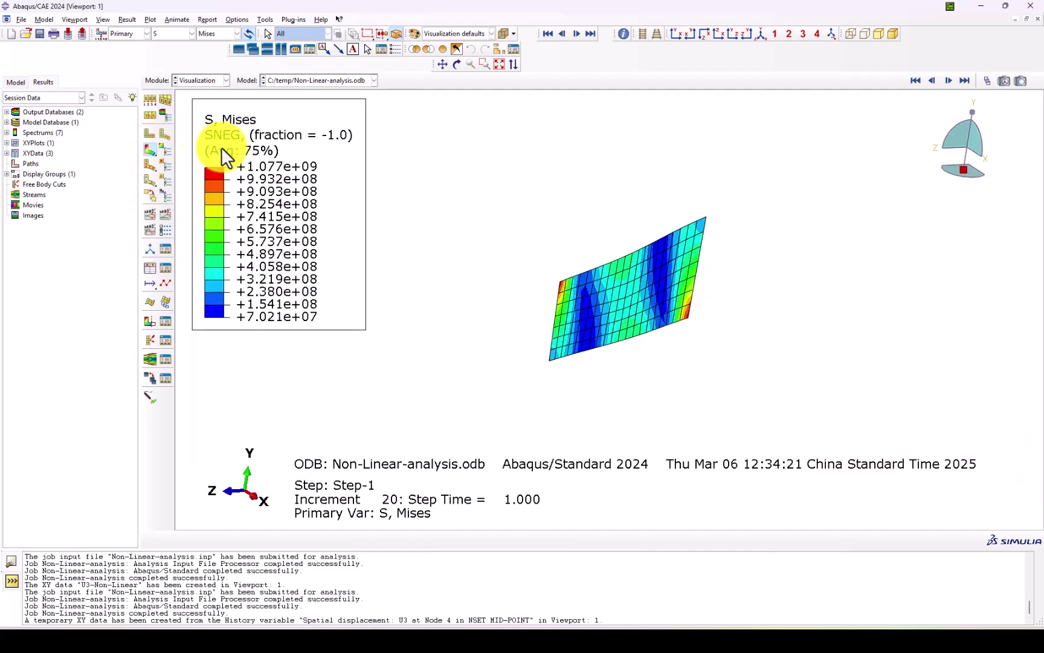
# Change the magnitude of the Load-1 pressure to 20000*100
pyautogui.click(199, 80)
pyautogui.click(209, 151)
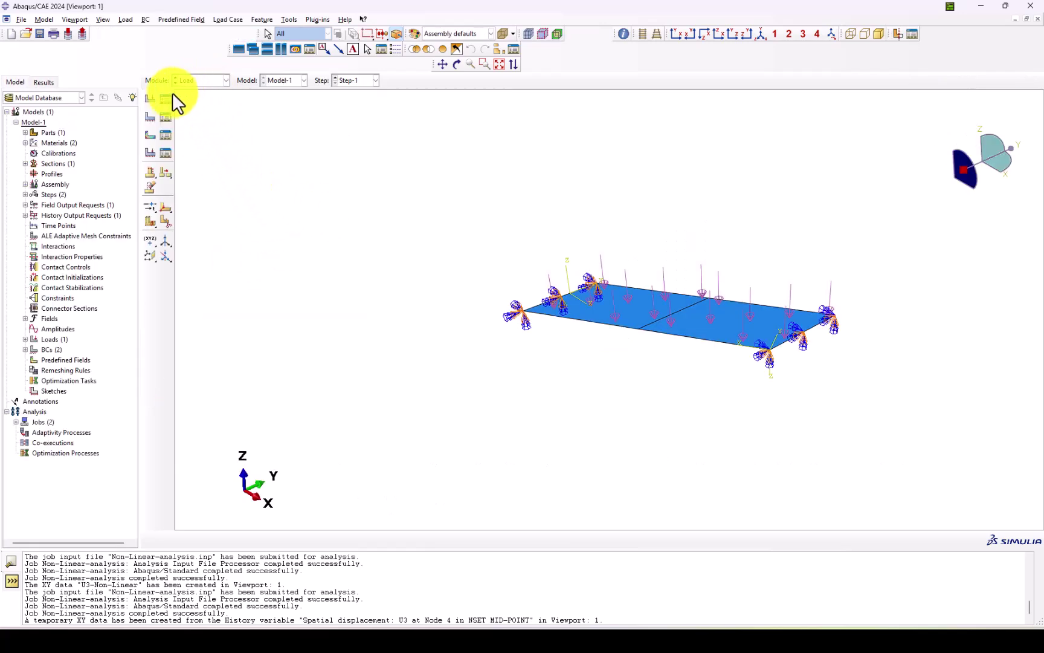
pyautogui.click(165, 99)
pyautogui.click(311, 194)
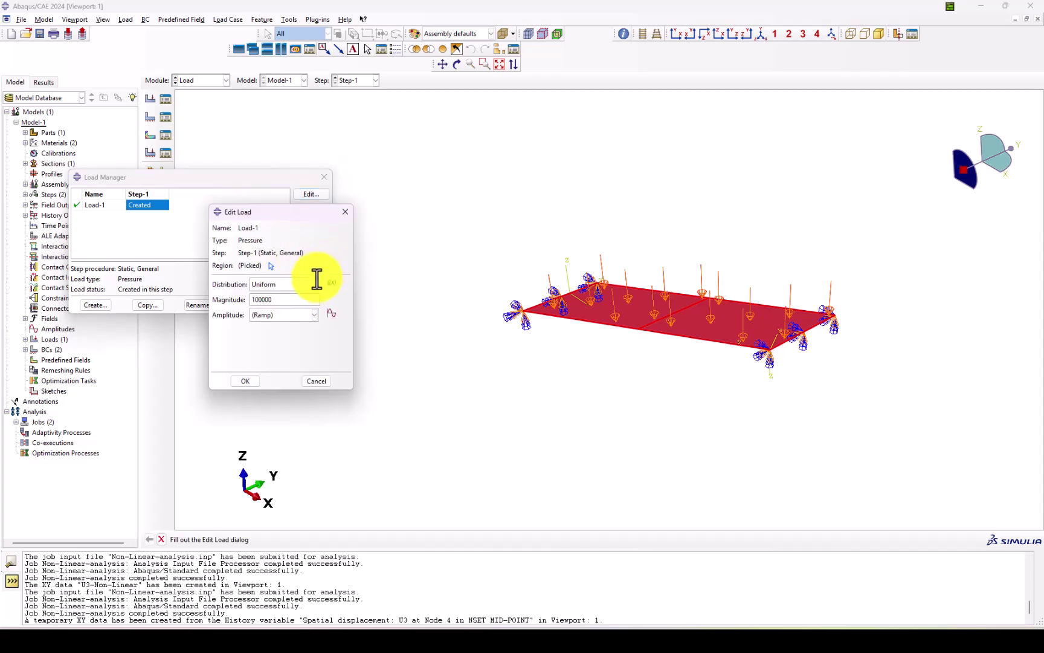
pyautogui.doubleClick(251, 300)
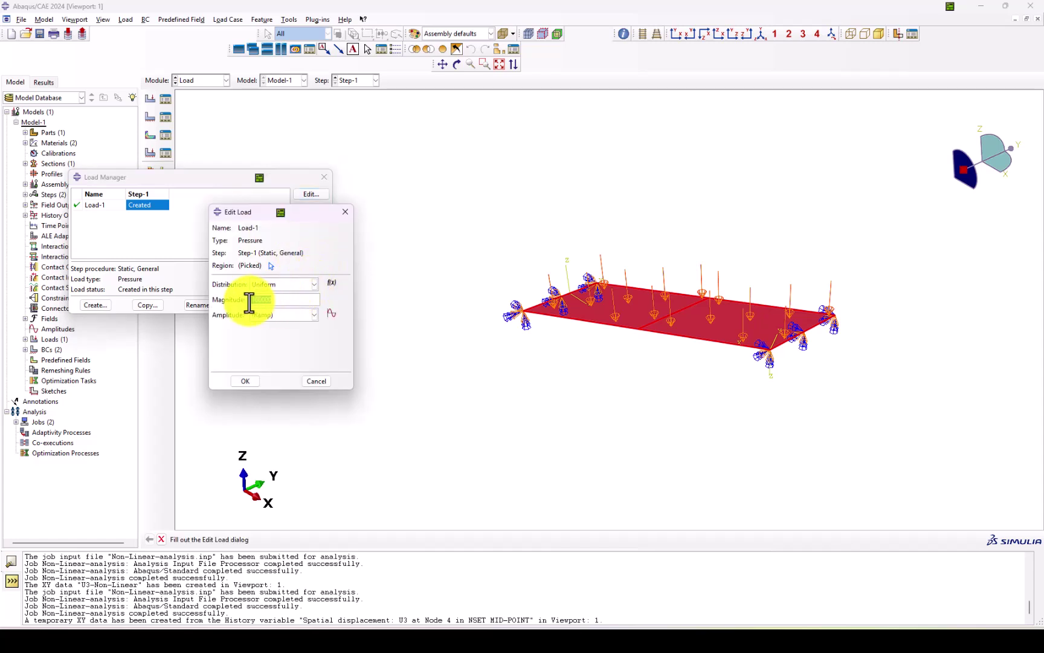
pyautogui.write('20000')
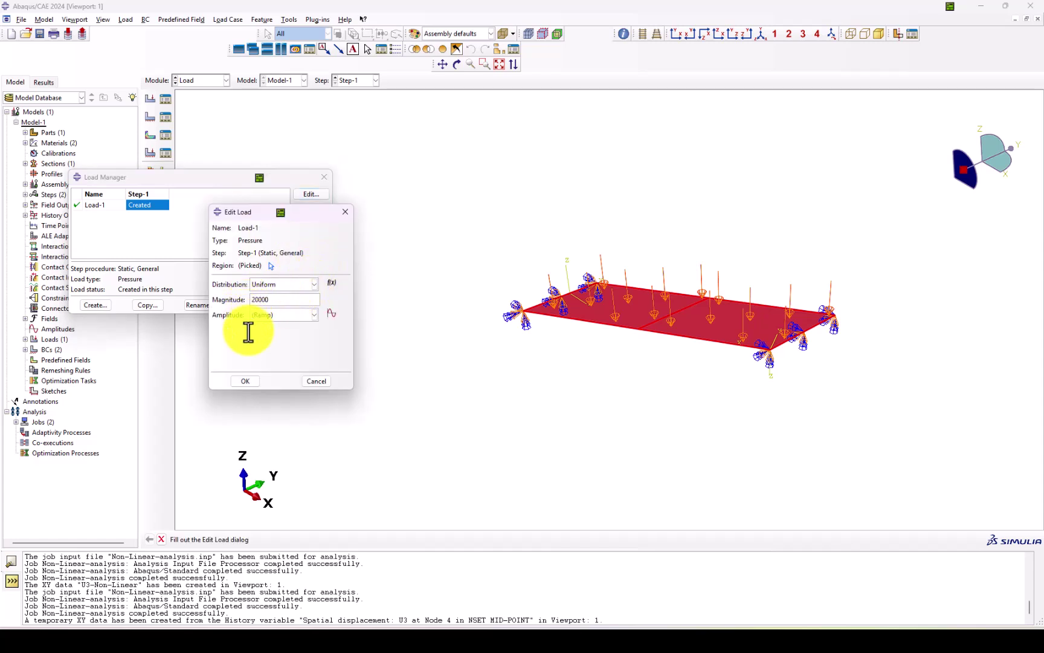
pyautogui.write('*100')
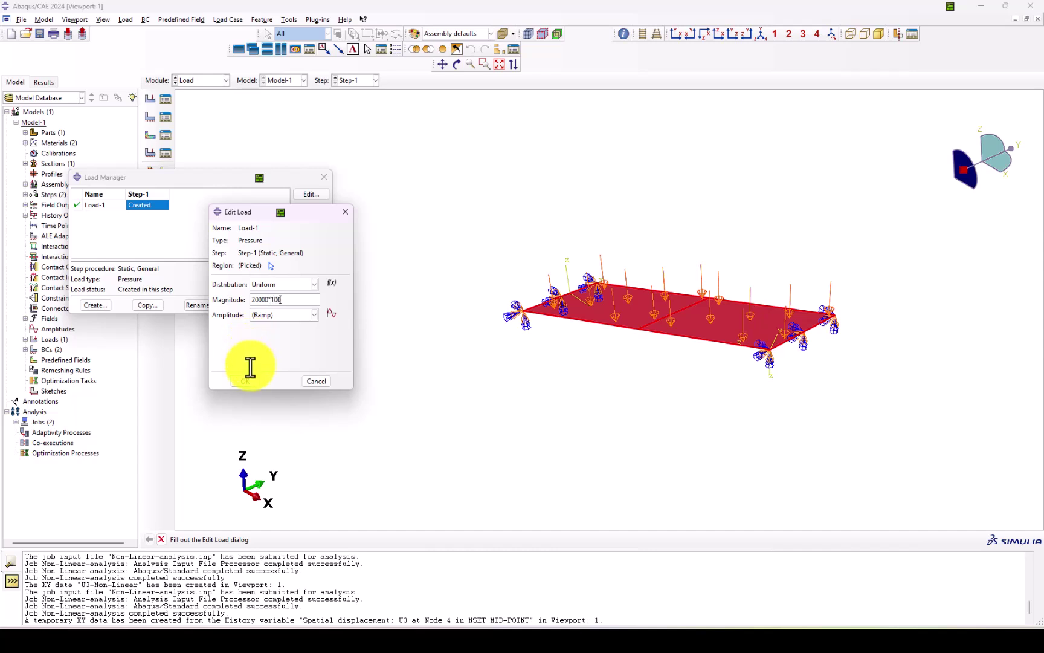
pyautogui.click(251, 380)
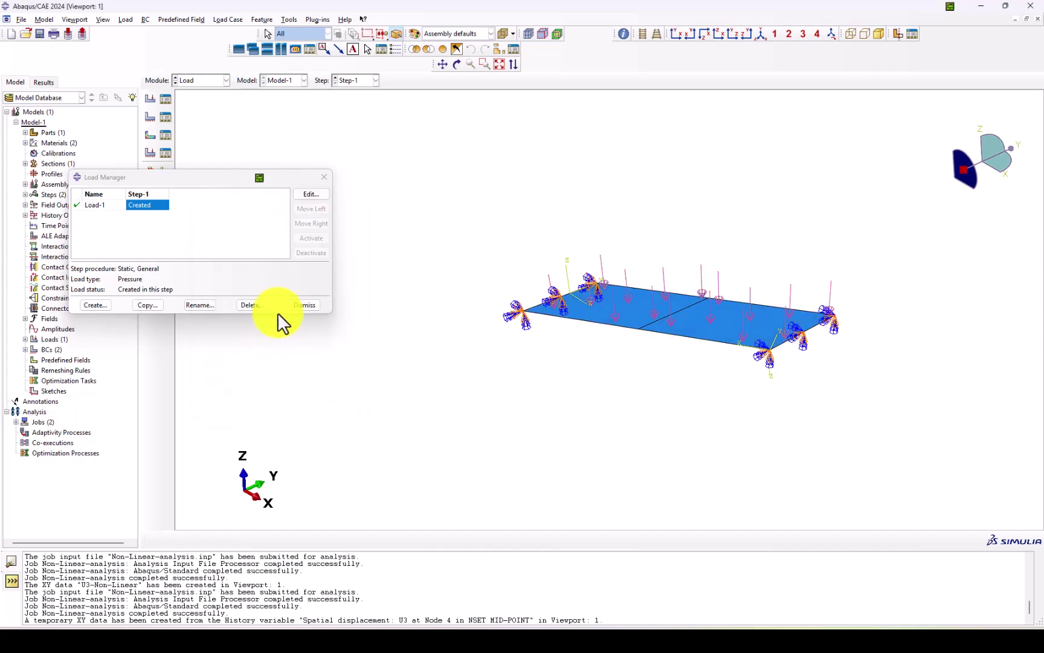
pyautogui.click(323, 177)
# Submit the Non-Linear-analysis job again with the 20000*100 pressure, overwriting the previous job files
pyautogui.click(226, 80)
pyautogui.click(193, 179)
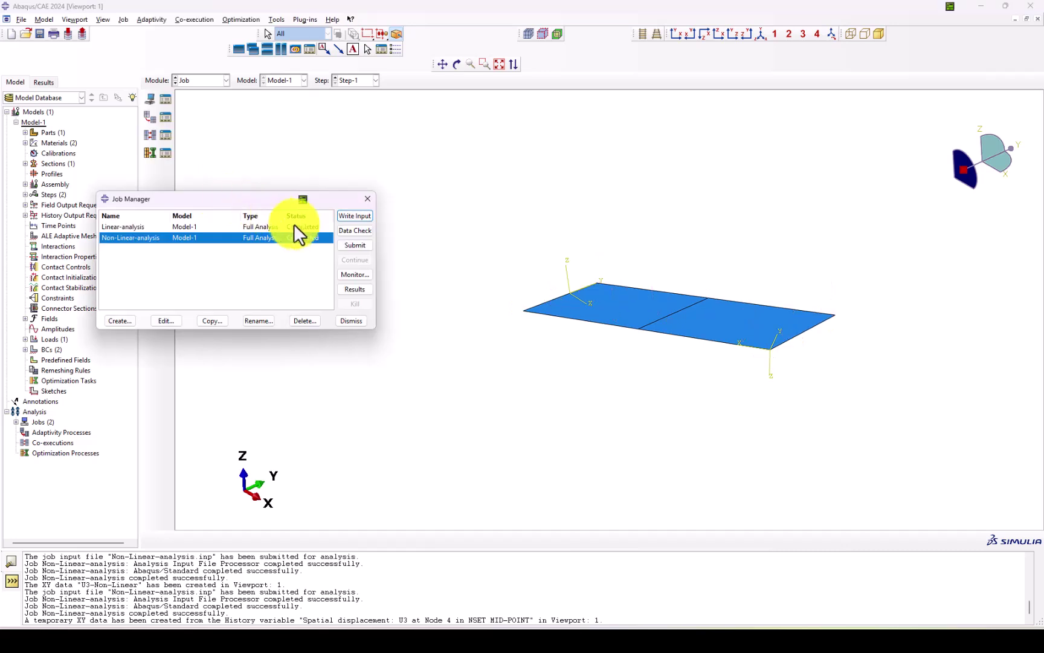
pyautogui.click(355, 245)
pyautogui.click(47, 145)
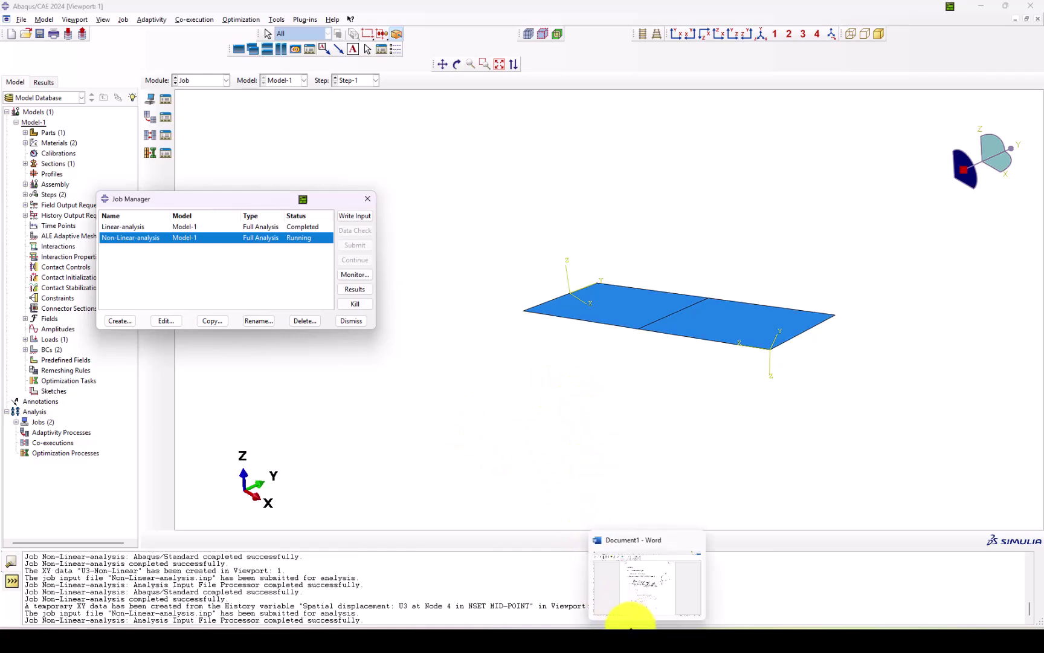
# Review the steel plate problem description in the Word document, and return to Abaqus/CAE
pyautogui.click(650, 606)
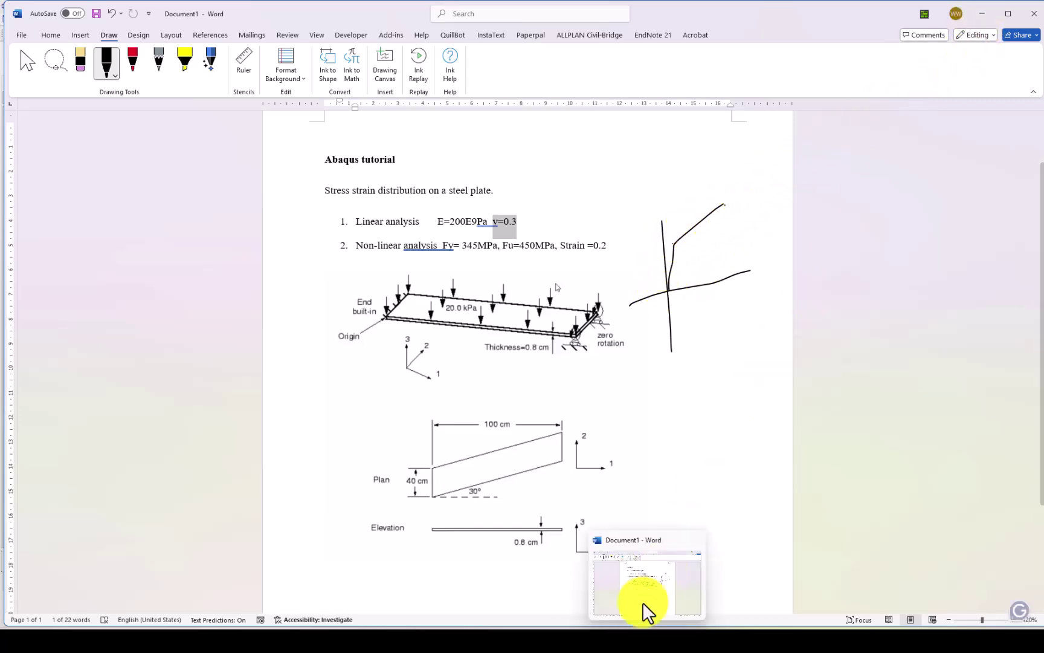
pyautogui.moveTo(680, 632)
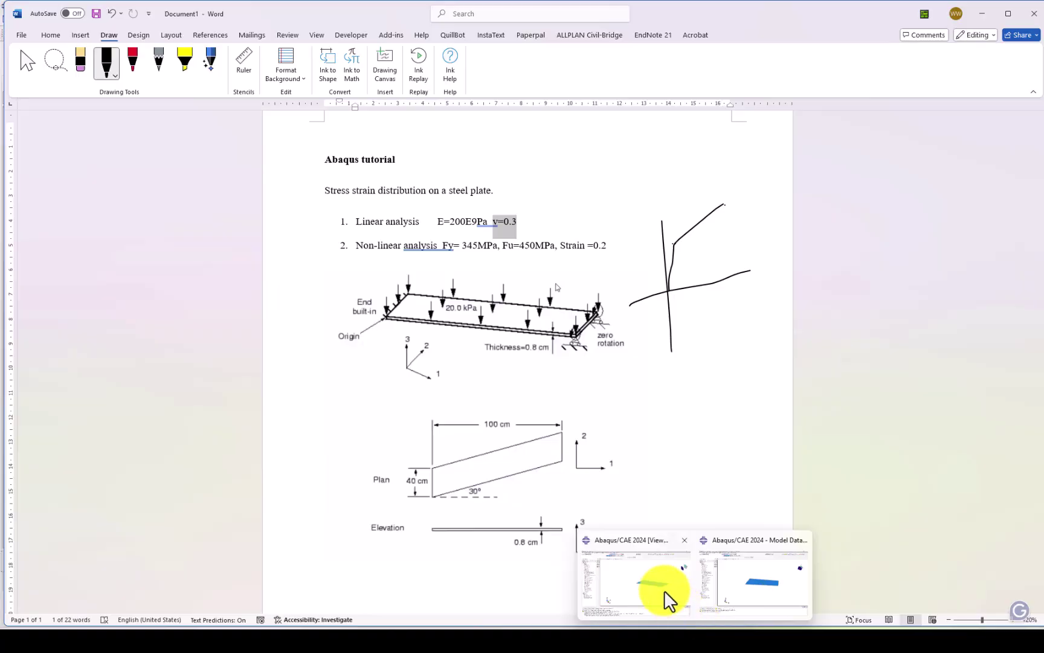
pyautogui.click(665, 591)
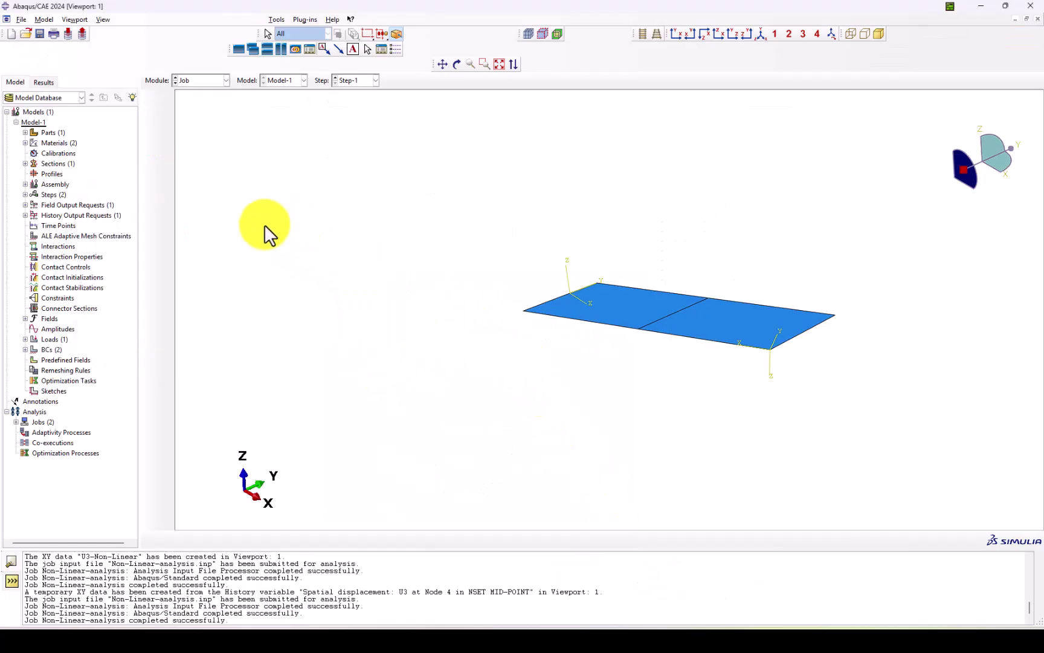
# Show the Mises stress contours of the Non-Linear-analysis results and inspect the deformed plate from several angles
pyautogui.click(150, 150)
pyautogui.click(457, 64)
pyautogui.moveTo(605, 338); pyautogui.dragTo(460, 290)
pyautogui.press('Escape')
pyautogui.moveTo(536, 466); pyautogui.dragTo(535, 275)
pyautogui.click(247, 150)
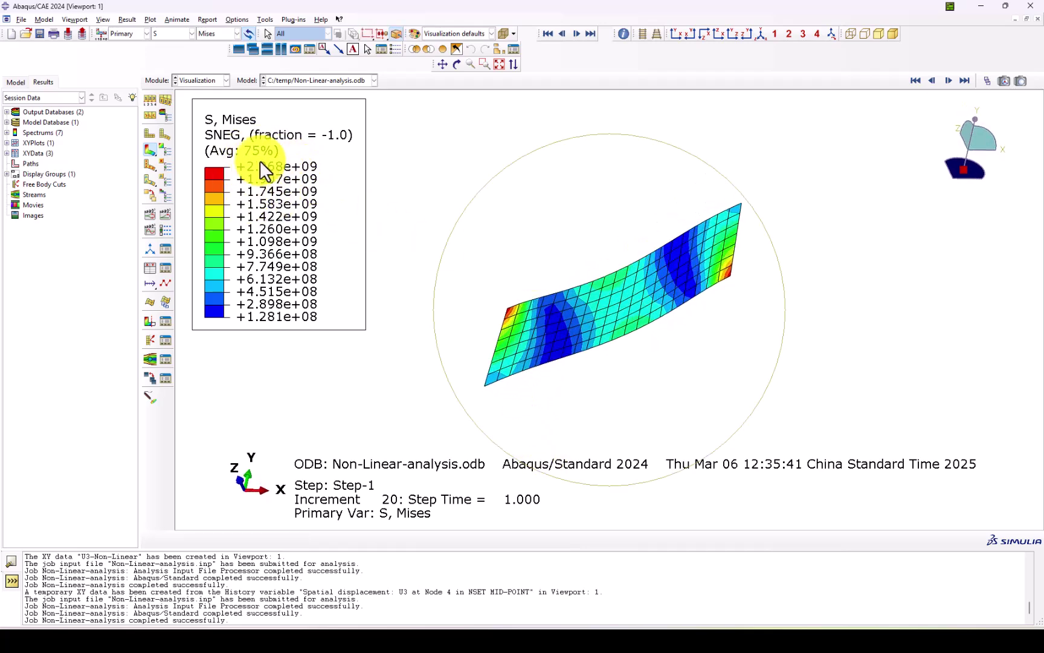
pyautogui.moveTo(433, 326); pyautogui.dragTo(457, 296)
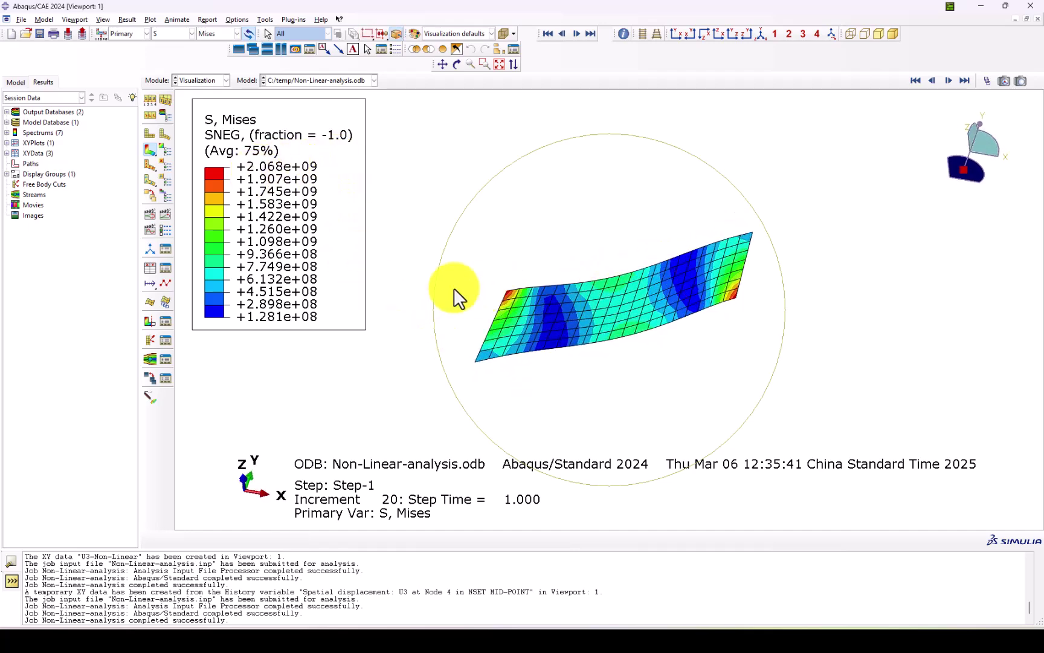
# Plot the U3 history output at the MID-POINT node from the current nonlinear results, and return to the stress contours
pyautogui.click(162, 269)
pyautogui.click(474, 211)
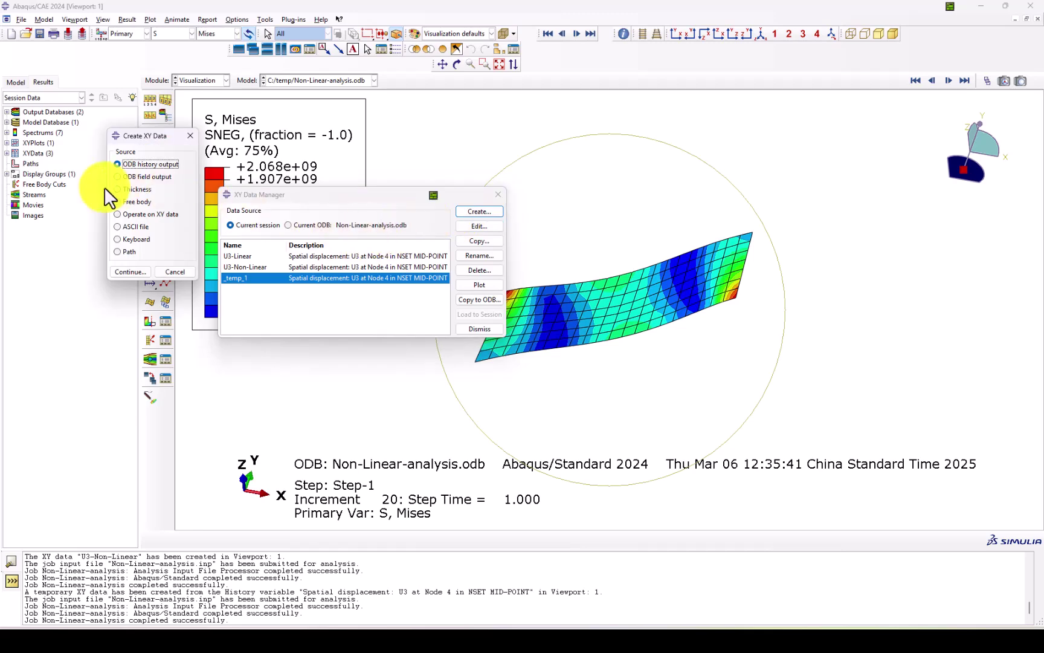
pyautogui.click(128, 271)
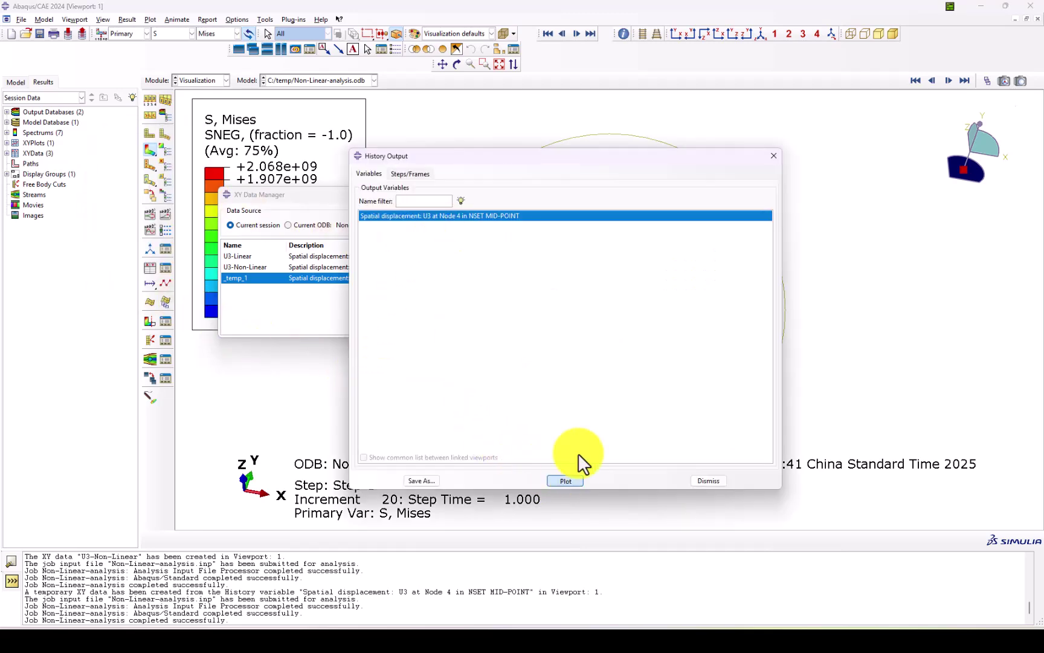
pyautogui.click(565, 481)
pyautogui.click(776, 156)
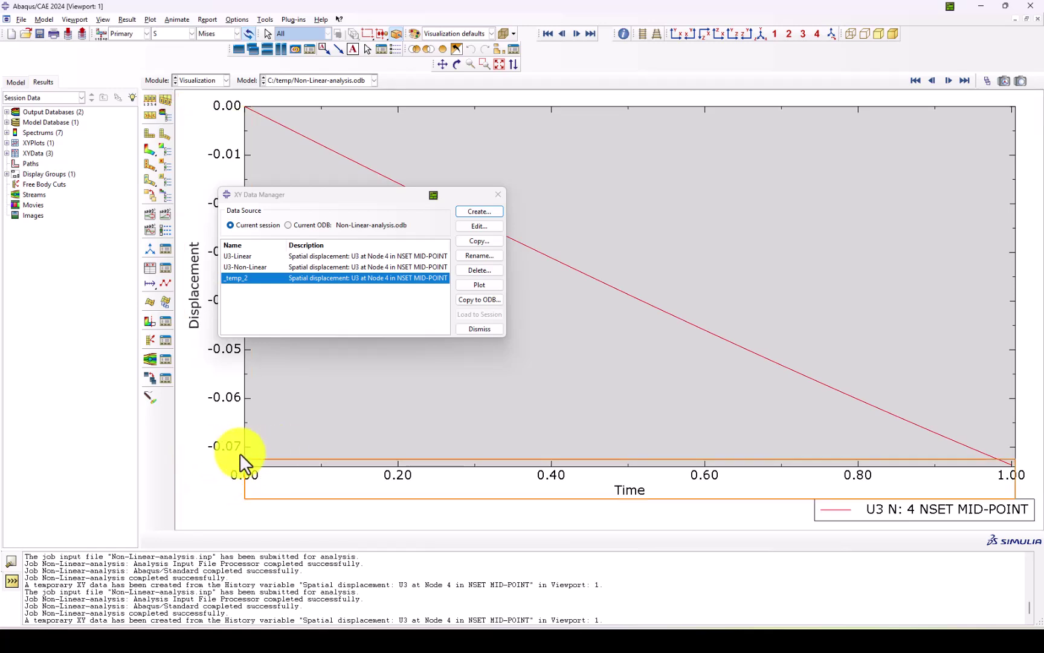
pyautogui.click(498, 194)
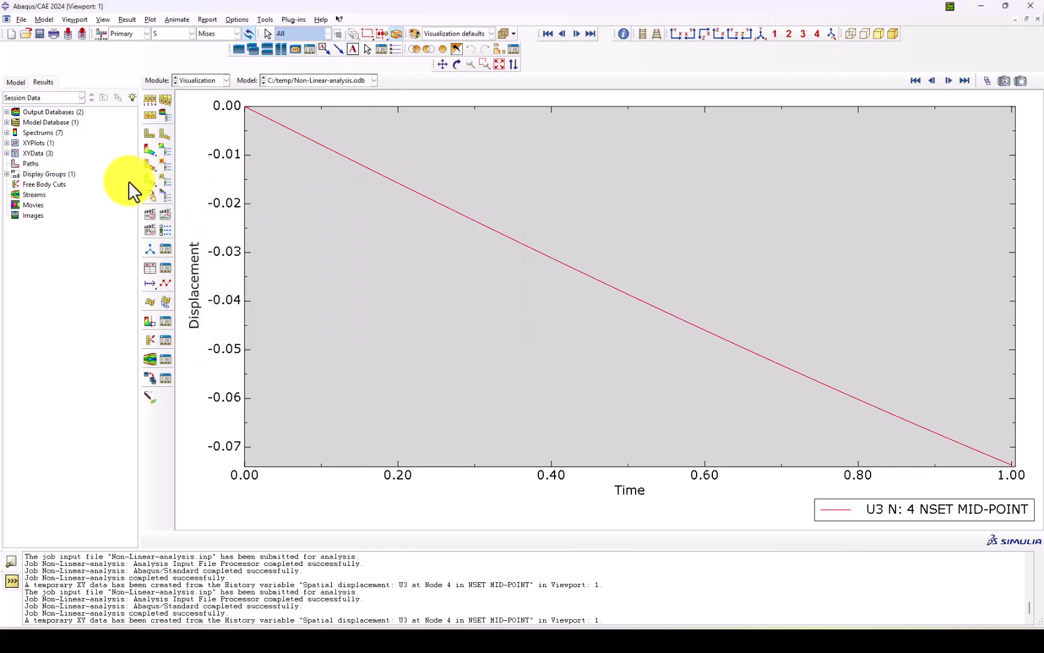
pyautogui.click(148, 150)
pyautogui.moveTo(564, 369)
pyautogui.mouseDown()
pyautogui.moveTo(562, 291)
pyautogui.moveTo(620, 321)
pyautogui.moveTo(565, 348)
pyautogui.mouseUp()
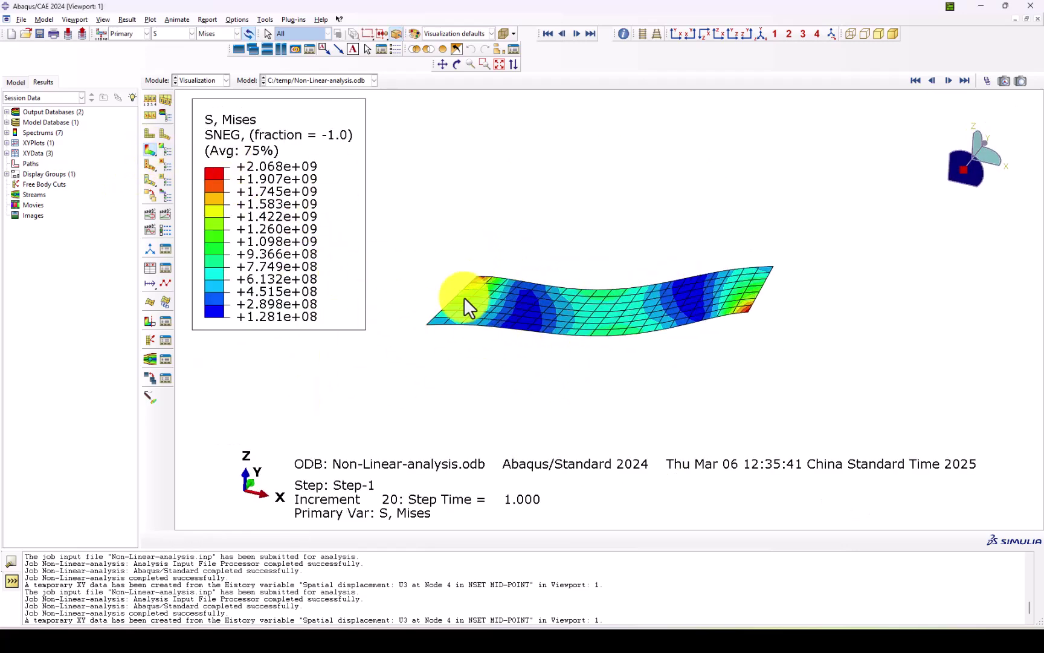
# Set the magnitude of the Load-1 pressure in Step-1 to 20000*100
pyautogui.click(219, 81)
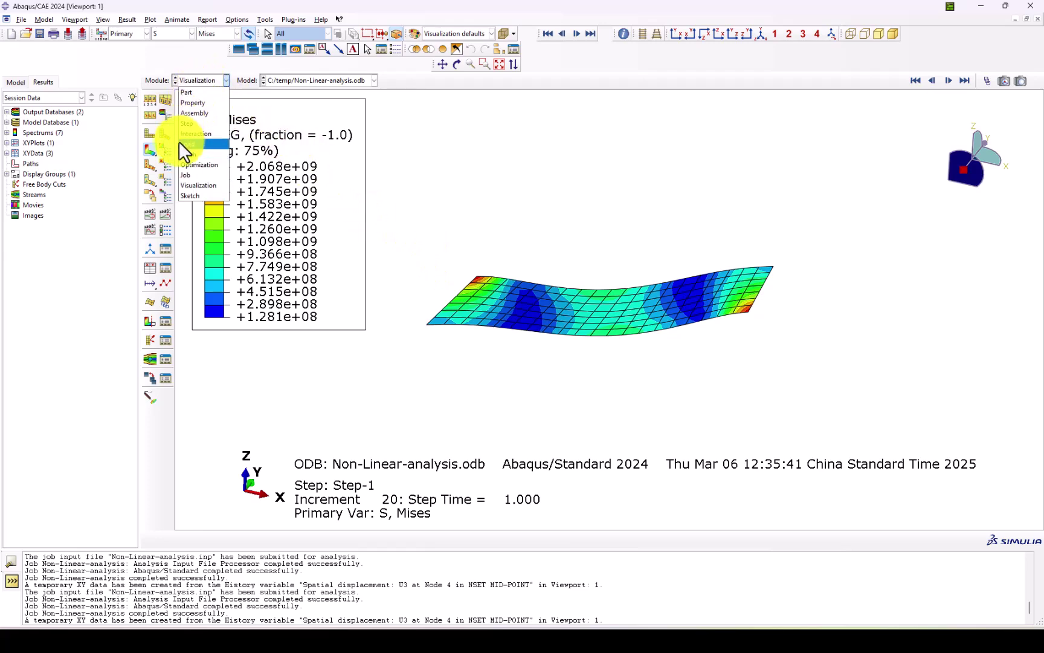
pyautogui.click(179, 142)
pyautogui.click(165, 100)
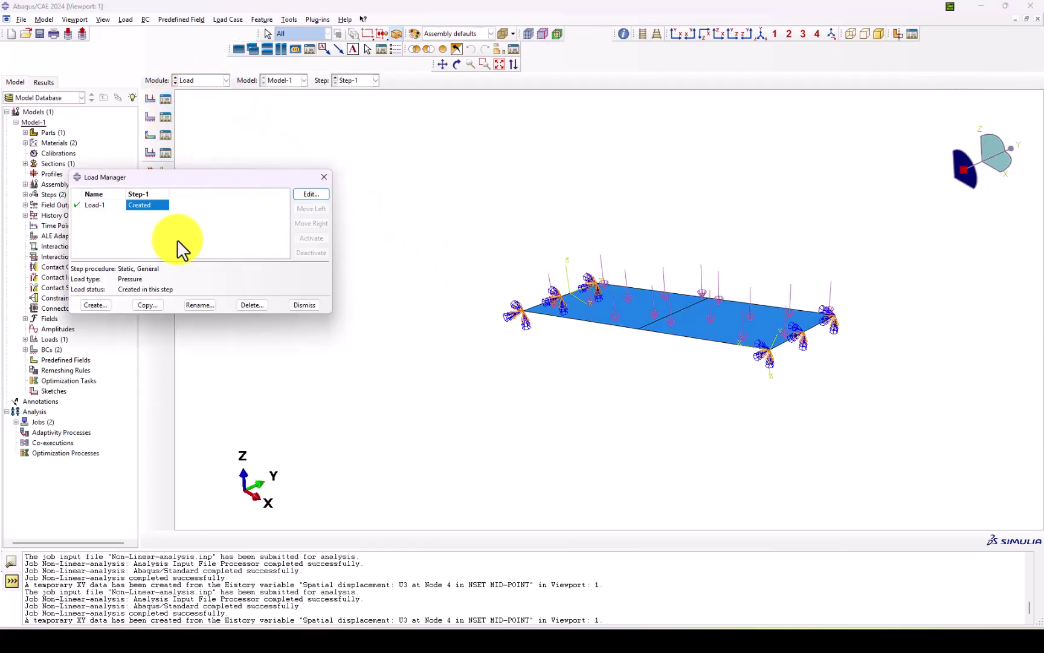
pyautogui.click(295, 196)
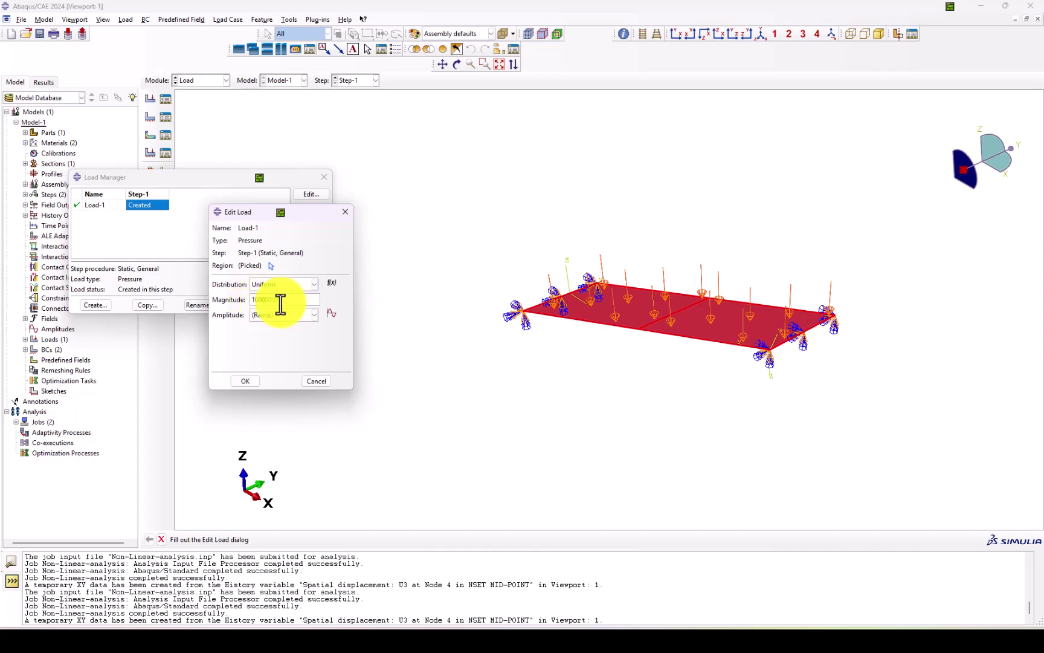
pyautogui.moveTo(284, 300); pyautogui.dragTo(224, 303)
pyautogui.write('20000*100')
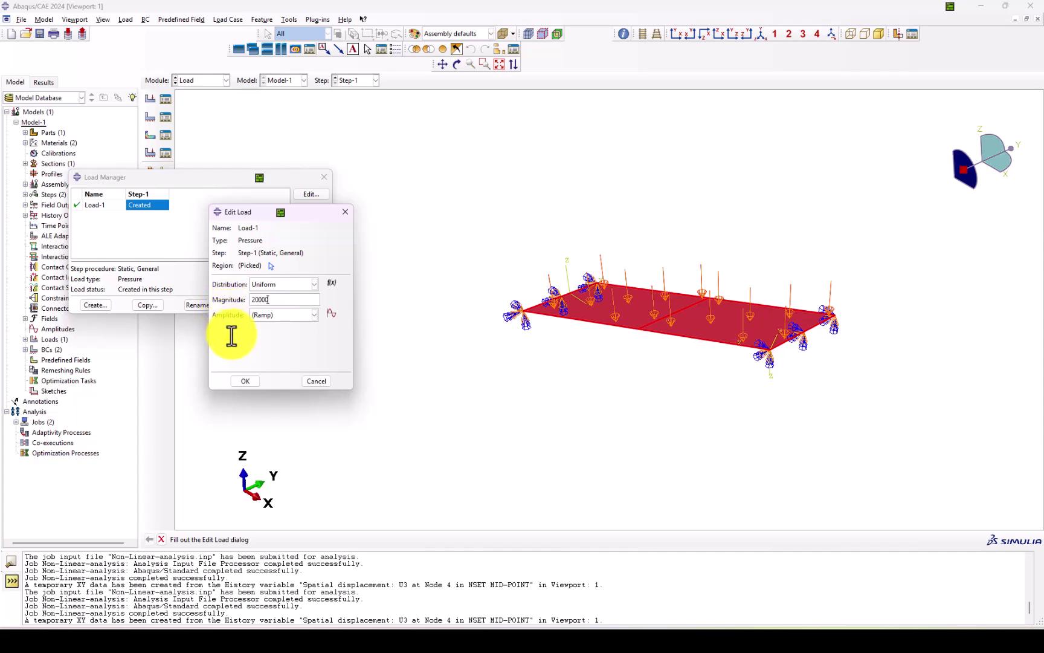
pyautogui.click(247, 379)
pyautogui.click(323, 177)
# Resubmit the Non-Linear-analysis job with the edited pressure load
pyautogui.click(206, 81)
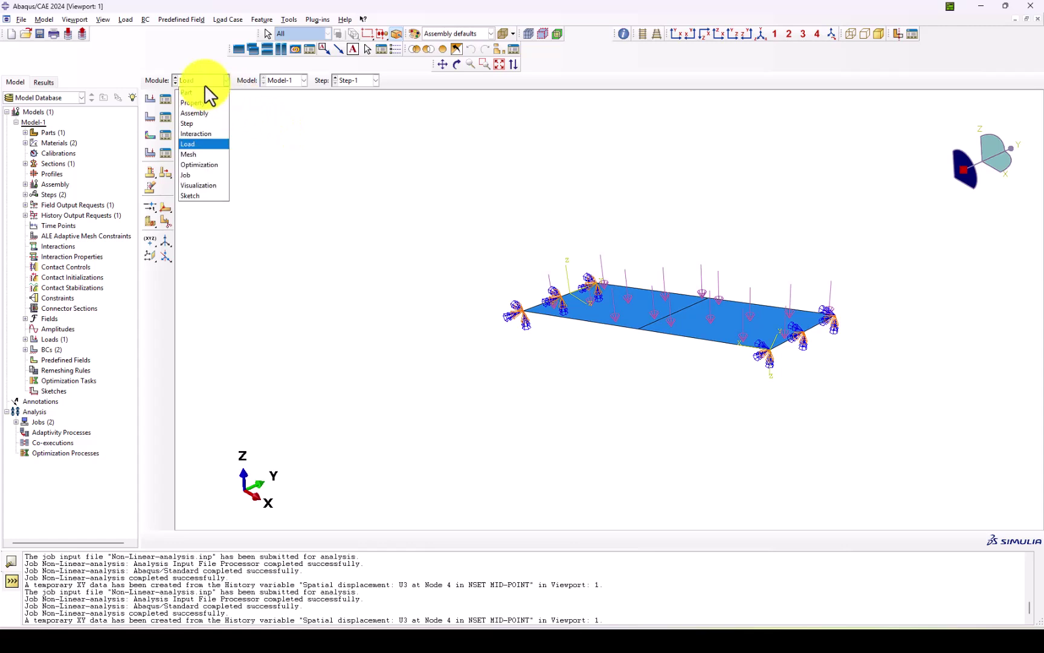
pyautogui.click(201, 181)
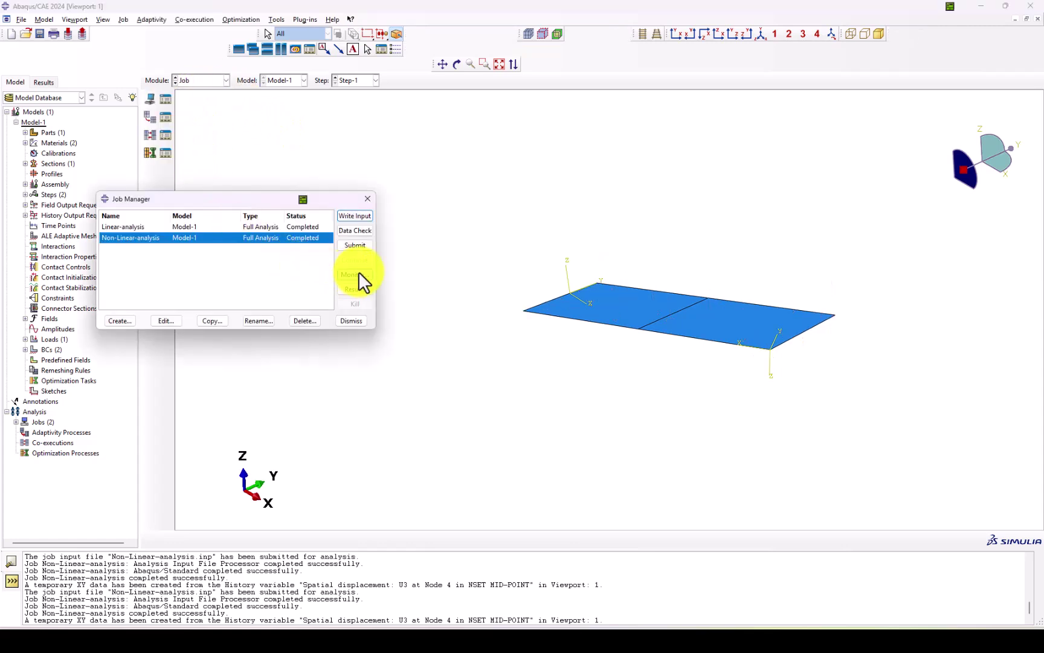
pyautogui.click(43, 141)
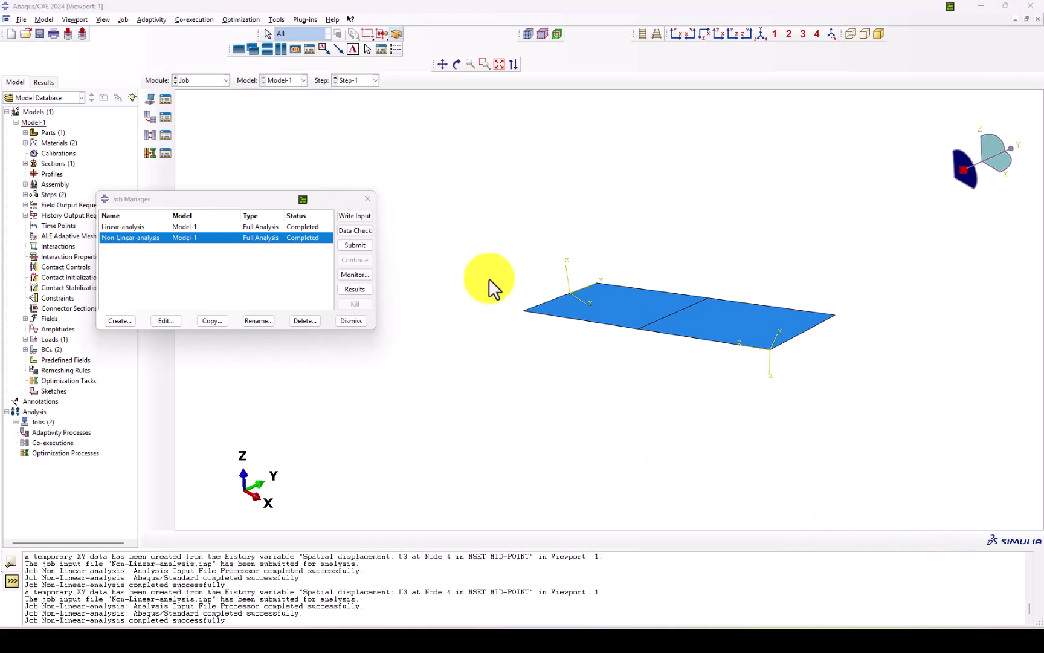
# Open the new Non-Linear-analysis results and examine the Mises stress contours on the deformed plate
pyautogui.click(349, 287)
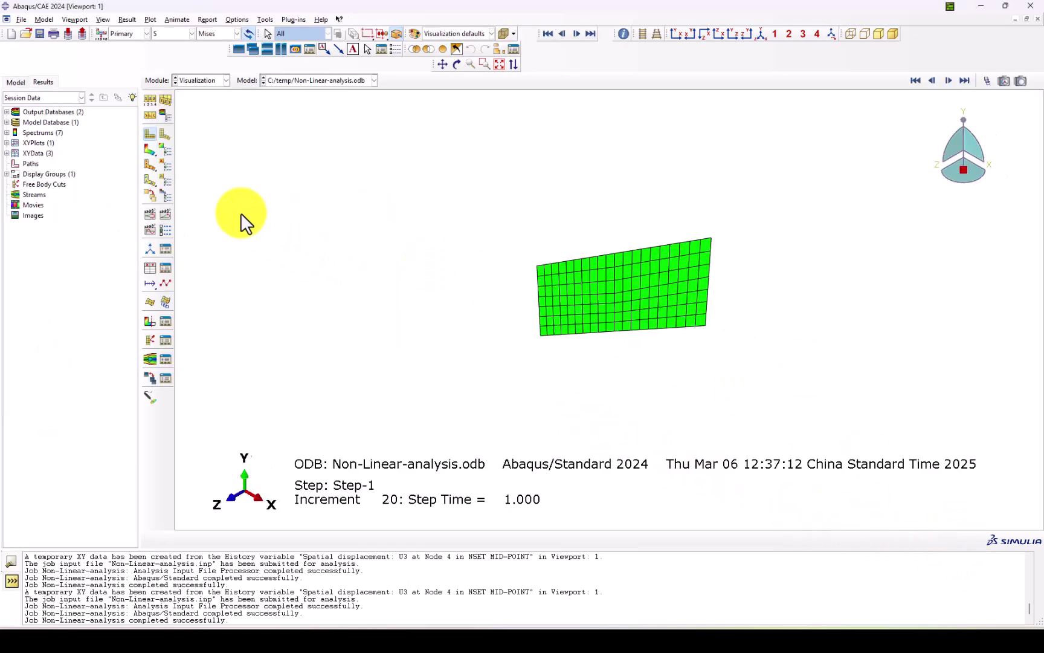
pyautogui.click(149, 149)
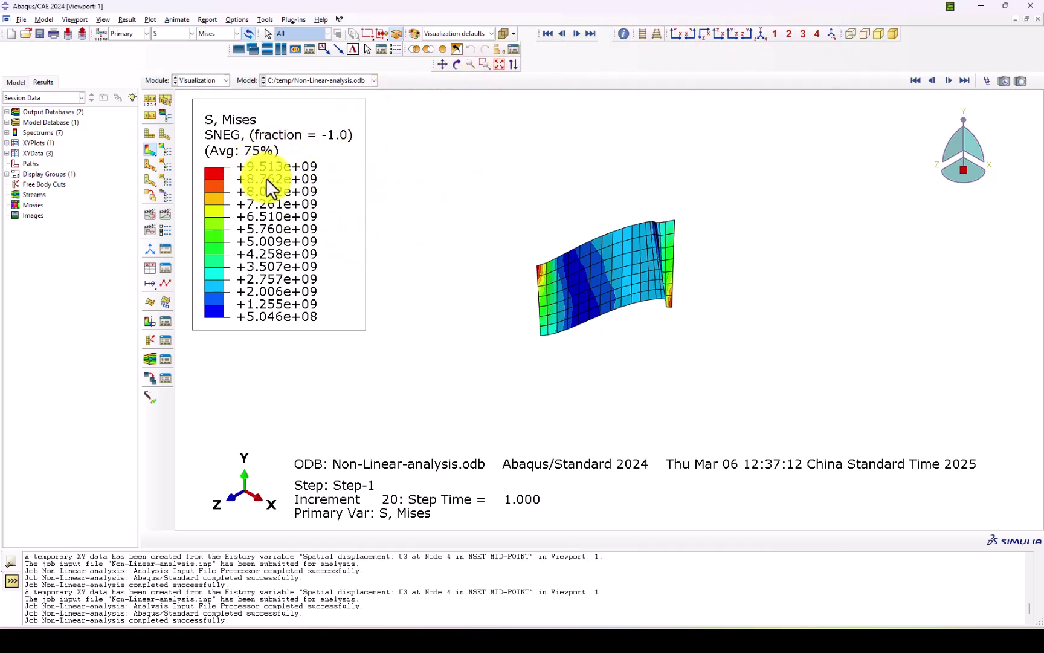
pyautogui.scroll(2, 639, 240)
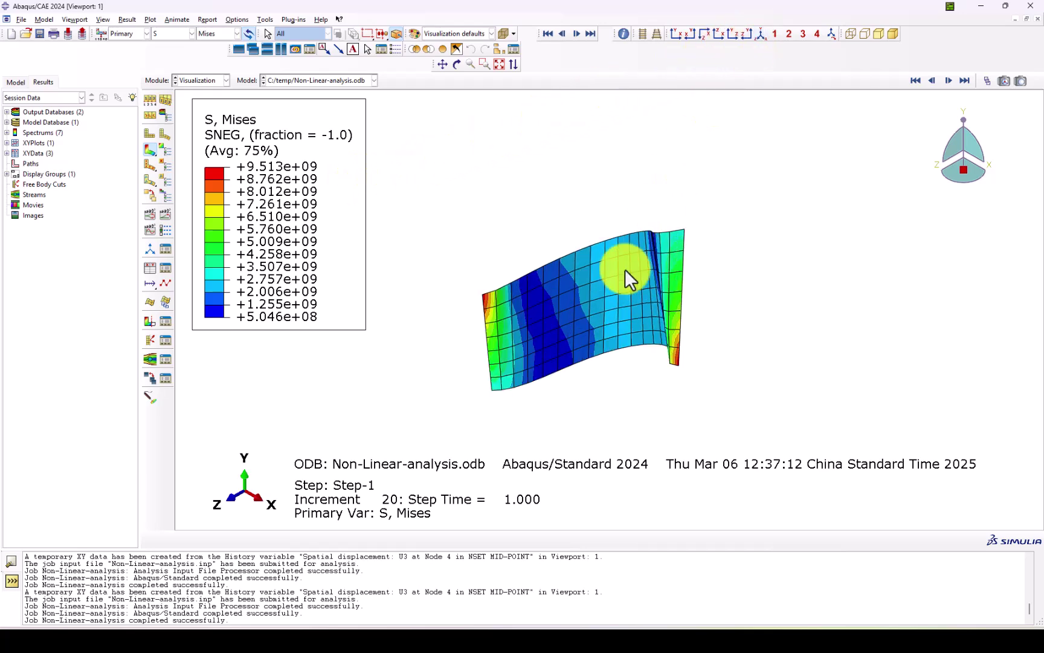
pyautogui.keyDown('ctrl'); pyautogui.keyDown('alt'); pyautogui.moveTo(657, 315); pyautogui.dragTo(688, 234); pyautogui.keyUp('alt'); pyautogui.keyUp('ctrl')
pyautogui.keyDown('ctrl'); pyautogui.keyDown('alt'); pyautogui.moveTo(693, 285); pyautogui.dragTo(513, 288); pyautogui.keyUp('alt'); pyautogui.keyUp('ctrl')
# Plot the U3 displacement history at the MID-POINT node from the resubmitted nonlinear job
pyautogui.click(165, 266)
pyautogui.click(490, 212)
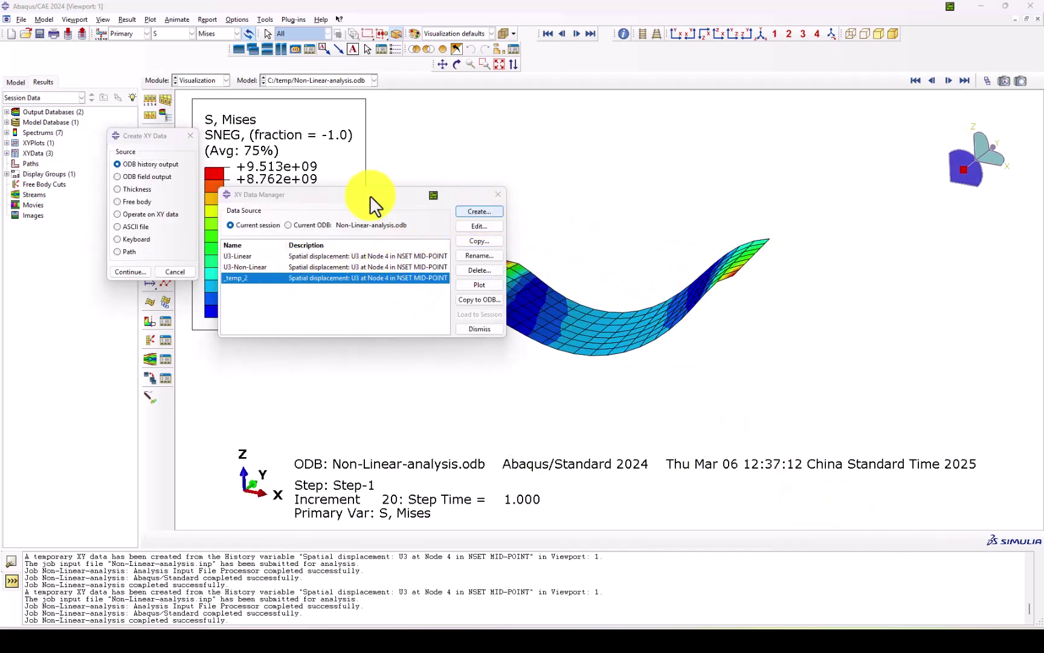
pyautogui.click(128, 270)
pyautogui.click(566, 480)
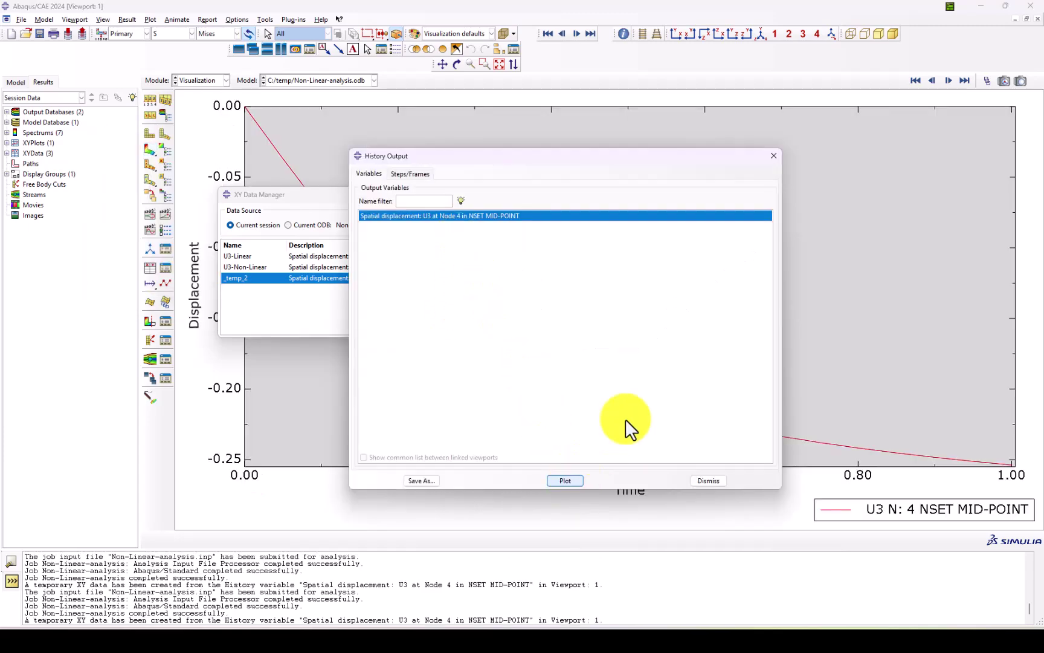
pyautogui.click(774, 155)
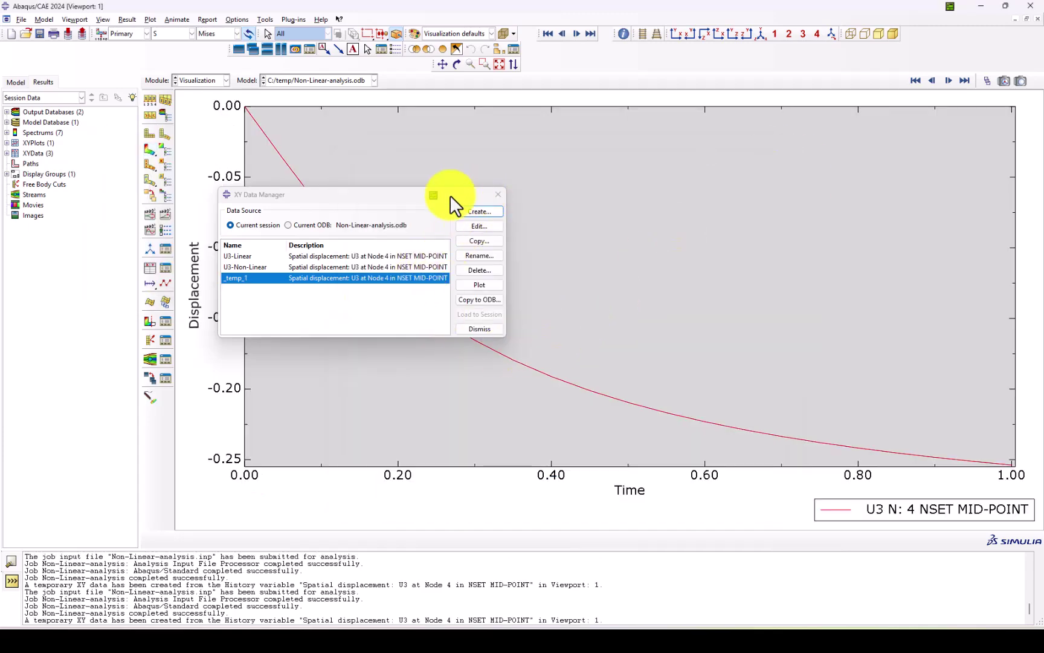
# Plot the U3-Linear and _temp_1 curves together to compare midpoint displacements, and return to the Mises contour plot
pyautogui.moveTo(468, 195); pyautogui.dragTo(228, 191)
pyautogui.moveTo(159, 211); pyautogui.dragTo(614, 185)
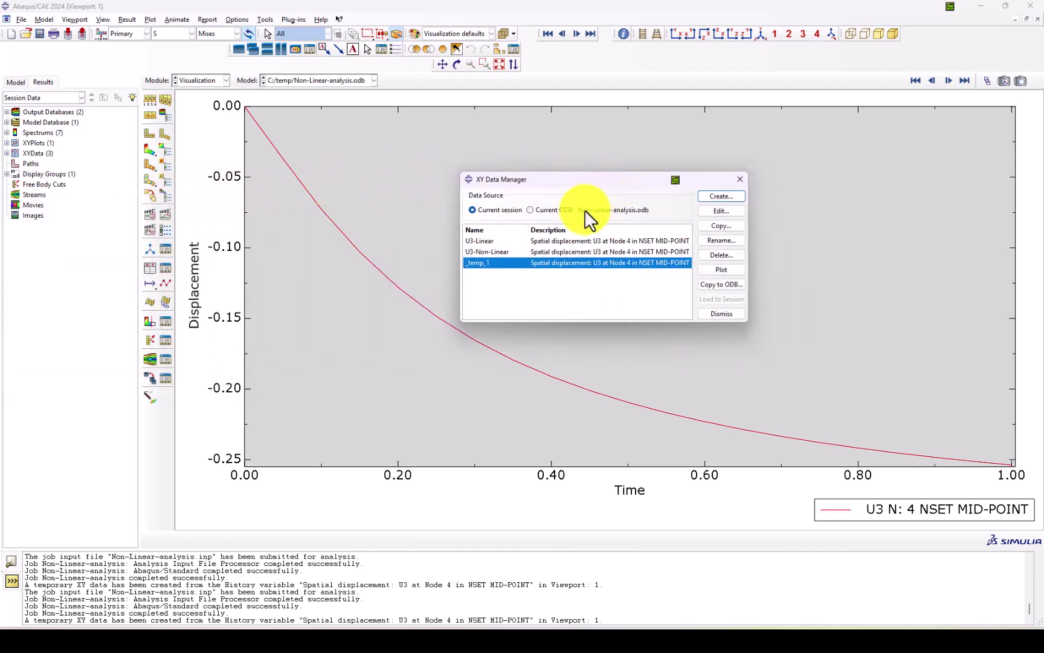
pyautogui.keyDown('ctrl'); pyautogui.click(544, 239); pyautogui.keyUp('ctrl')
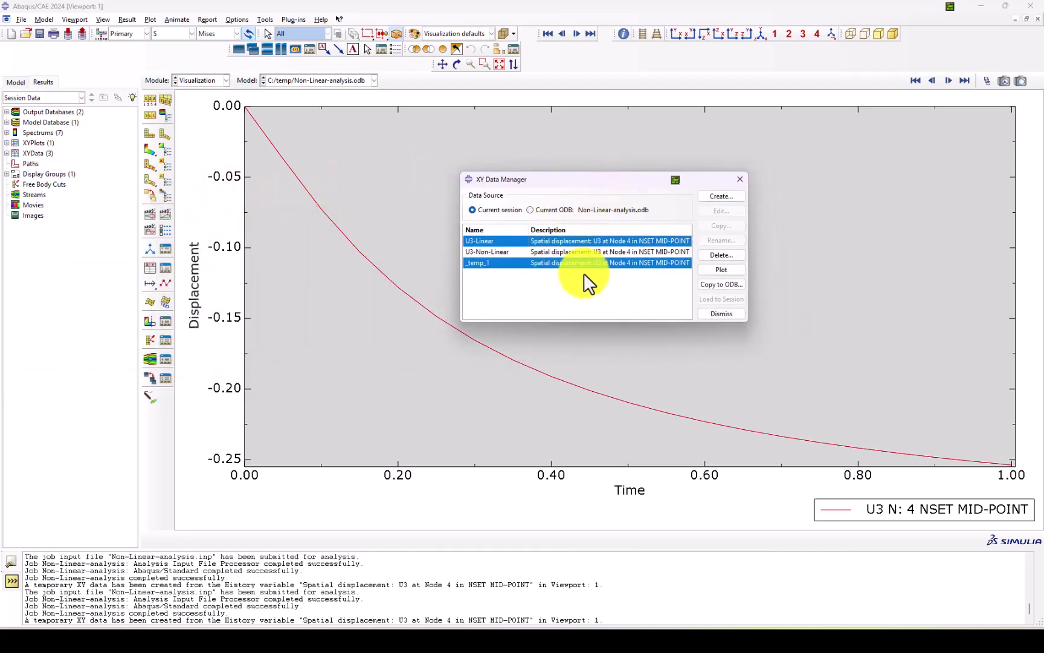
pyautogui.click(721, 269)
pyautogui.click(739, 179)
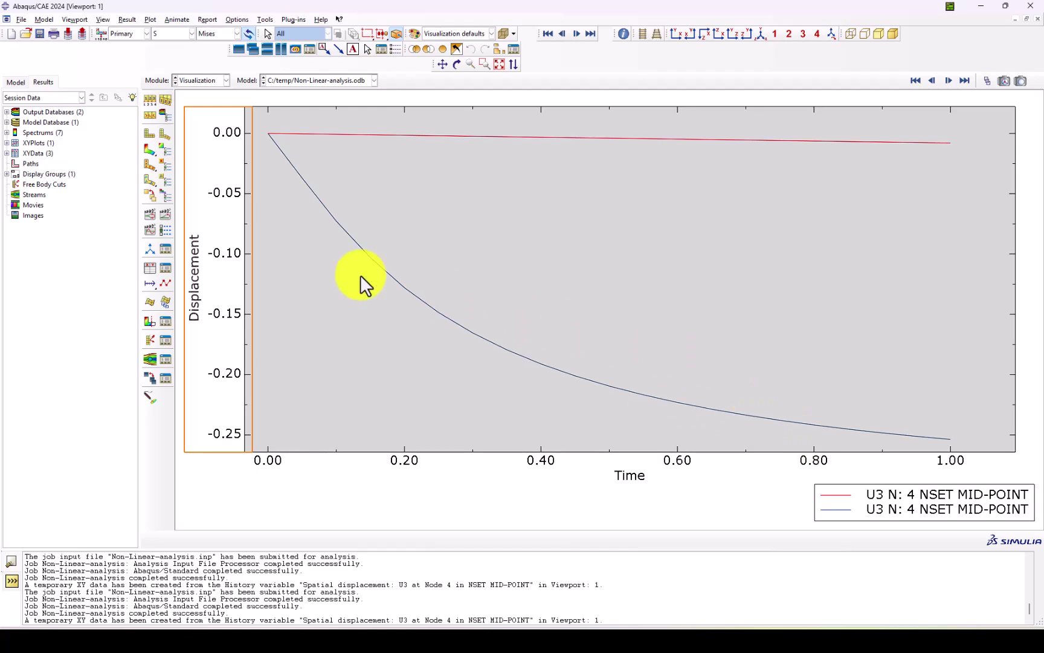
pyautogui.click(150, 150)
pyautogui.keyDown('ctrl'); pyautogui.keyDown('alt'); pyautogui.moveTo(457, 344); pyautogui.dragTo(612, 325); pyautogui.keyUp('alt'); pyautogui.keyUp('ctrl')
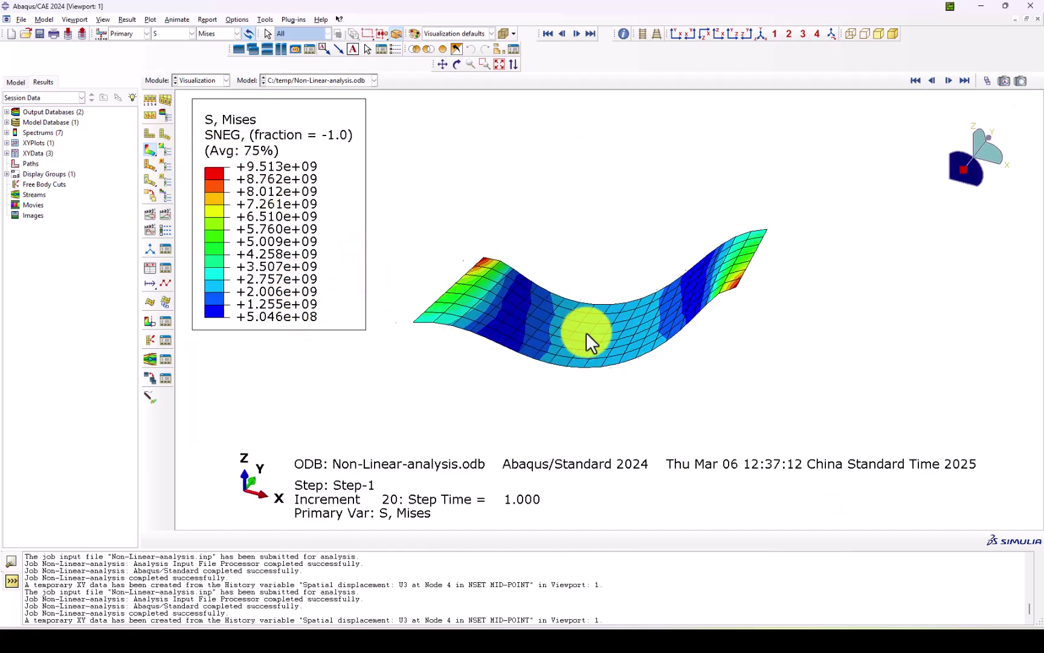
# Start new XY data from ODB field output with the variable position set to Unique Nodal
pyautogui.click(180, 264)
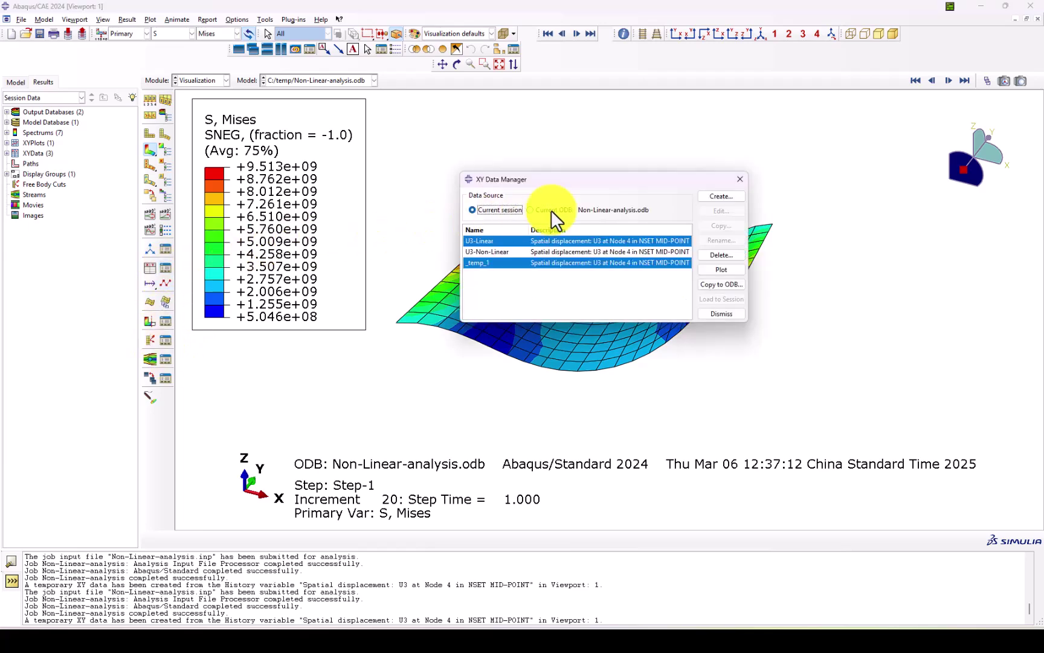
pyautogui.click(721, 196)
pyautogui.click(118, 175)
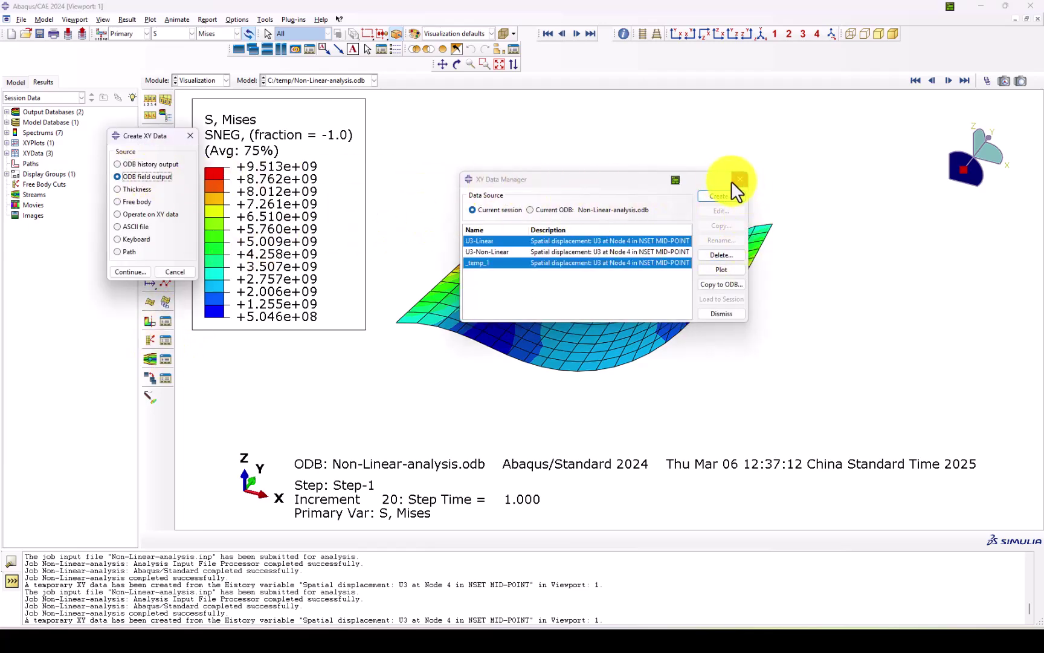
pyautogui.moveTo(659, 180); pyautogui.dragTo(25, 397)
pyautogui.click(131, 271)
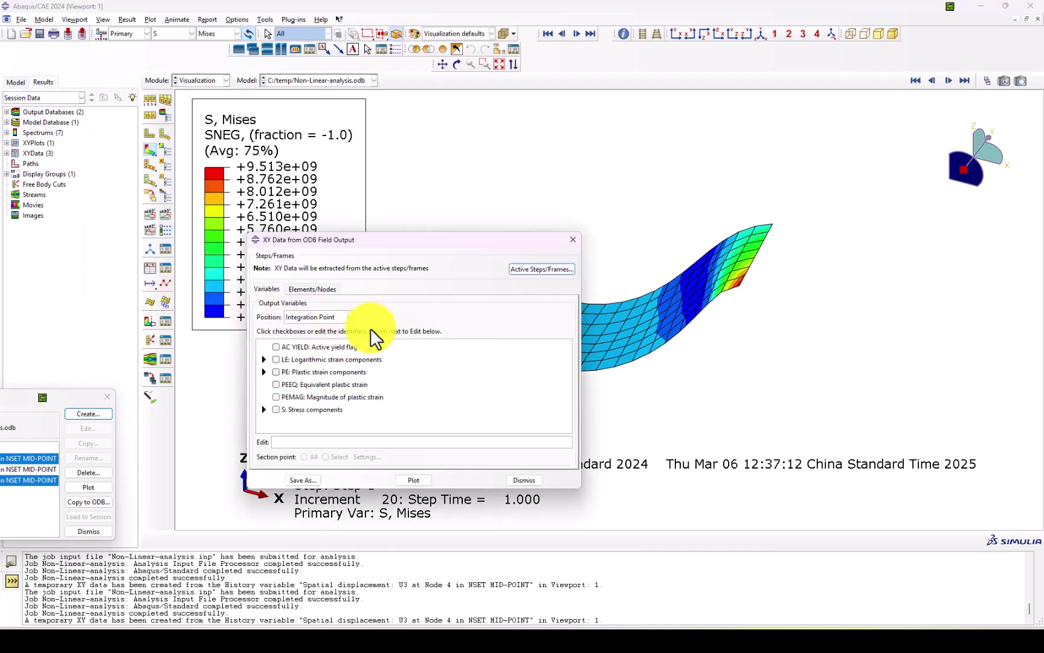
pyautogui.click(308, 319)
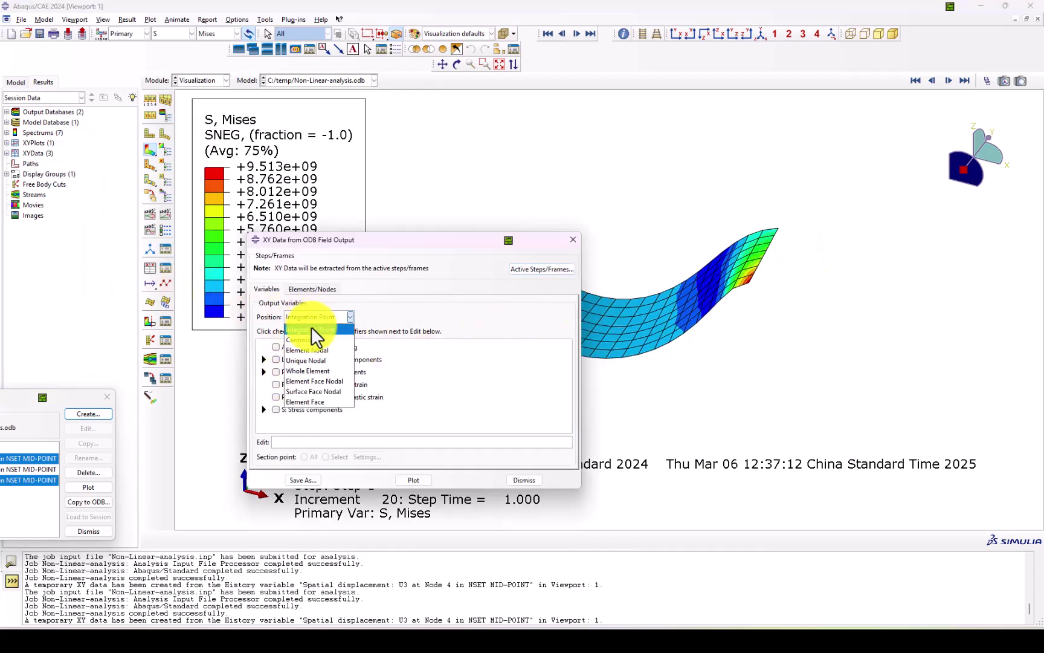
pyautogui.click(307, 358)
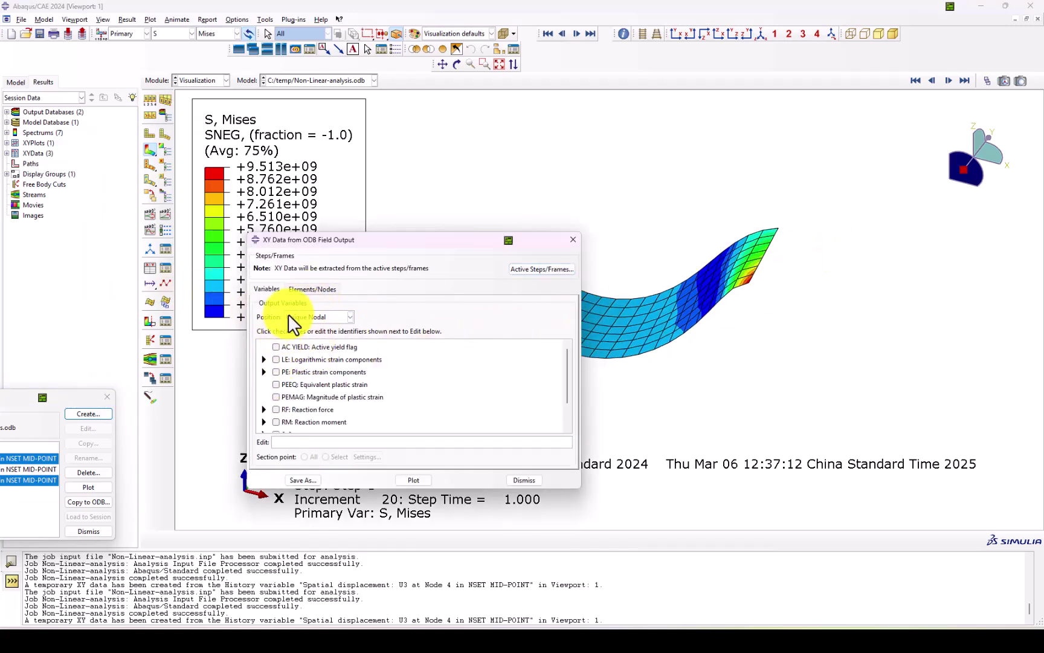
# Select the stress components S11 and S22 as the output variables for the XY data
pyautogui.scroll(-2, 275, 369)
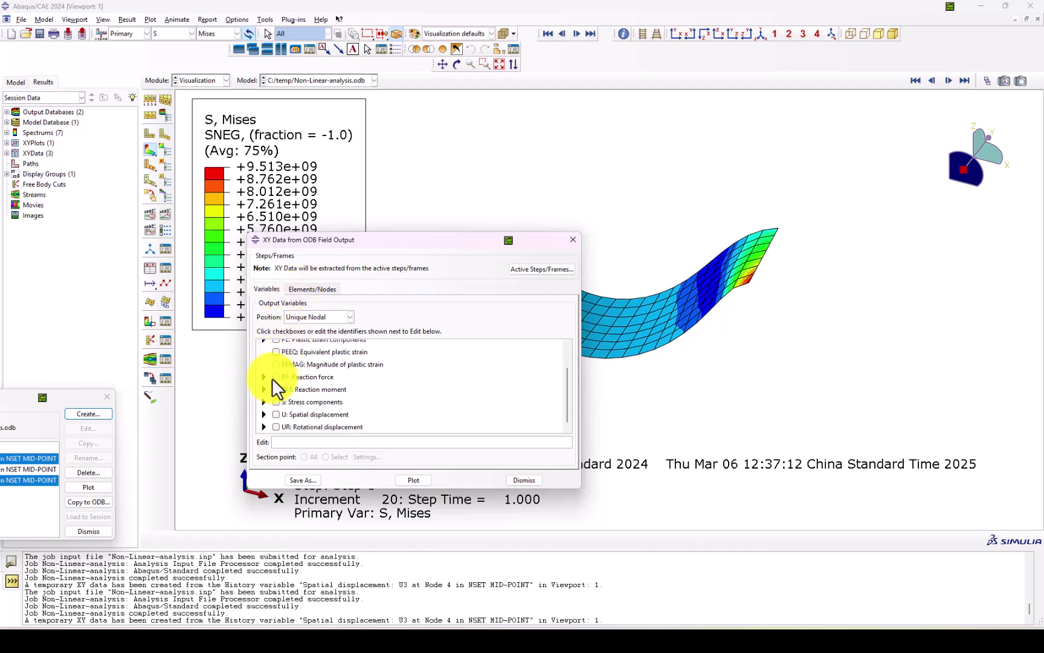
pyautogui.click(264, 402)
pyautogui.scroll(-4, 299, 381)
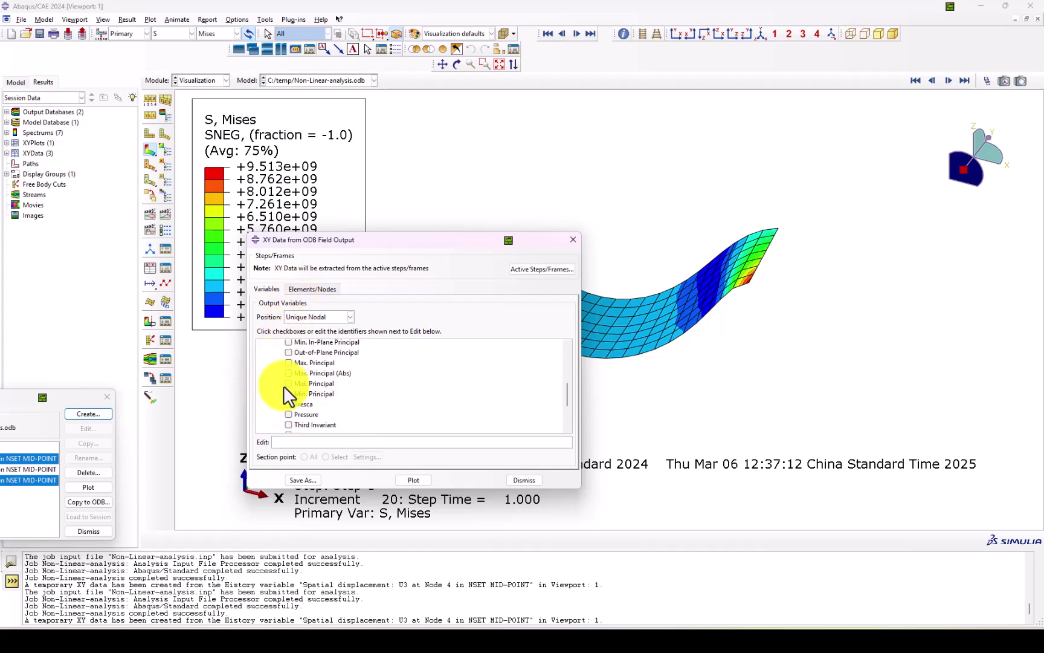
pyautogui.click(287, 406)
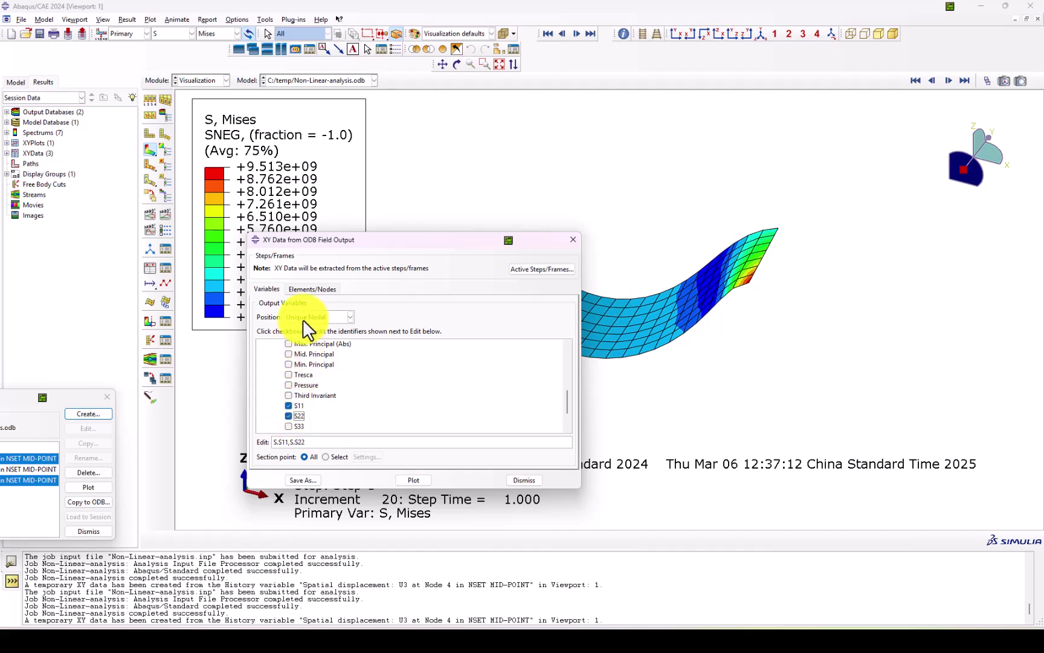
# Plot the S11 and S22 stress histories for the node set SHELL-1.MID-POINT and close the field output extraction
pyautogui.click(302, 290)
pyautogui.click(279, 351)
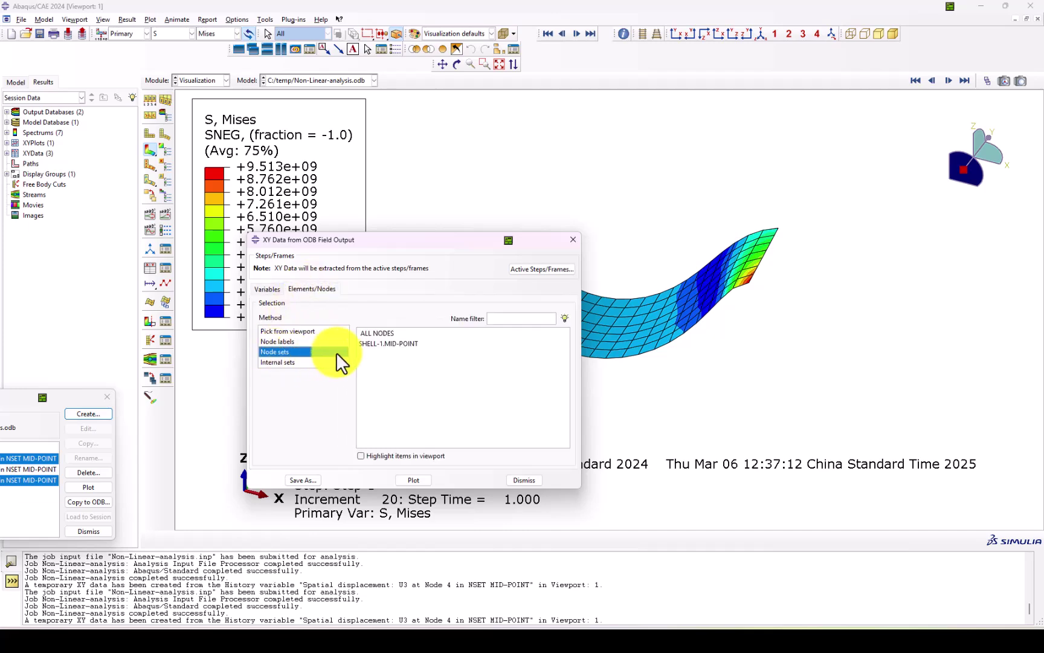
pyautogui.click(381, 343)
pyautogui.click(413, 480)
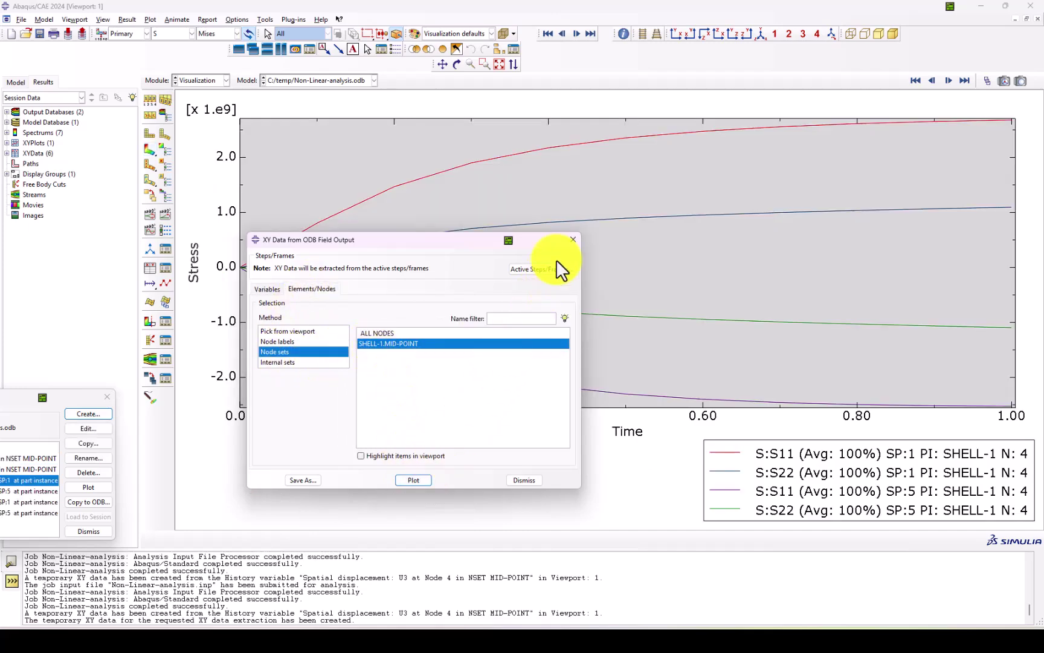
pyautogui.click(573, 240)
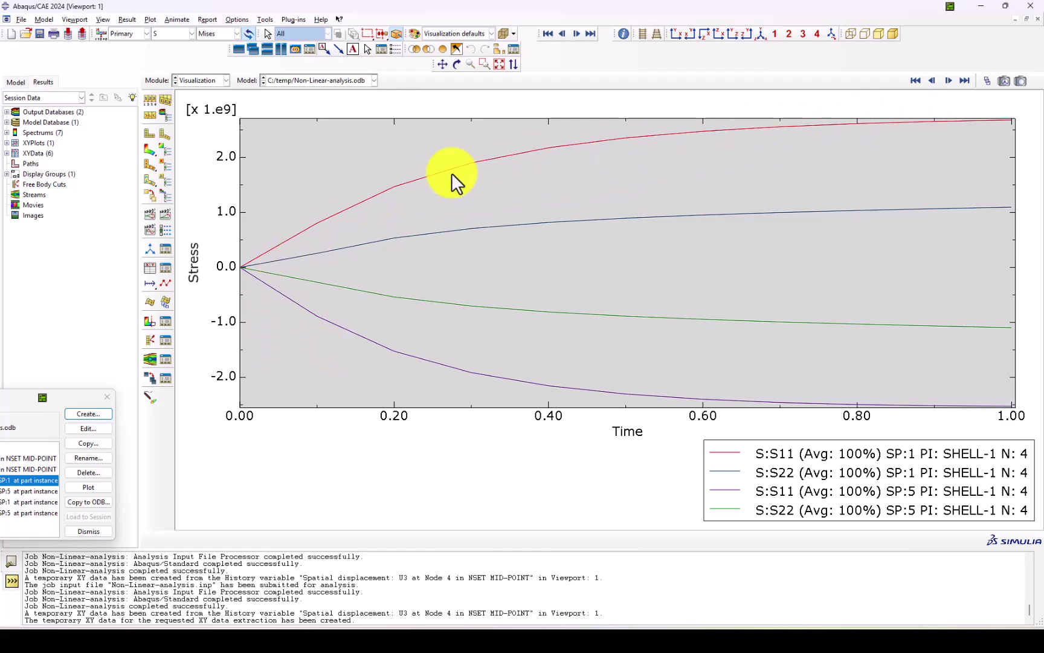
# Plot only the S11 stress curve at section point 1 from the XY data and close the data manager
pyautogui.moveTo(61, 397); pyautogui.dragTo(345, 348)
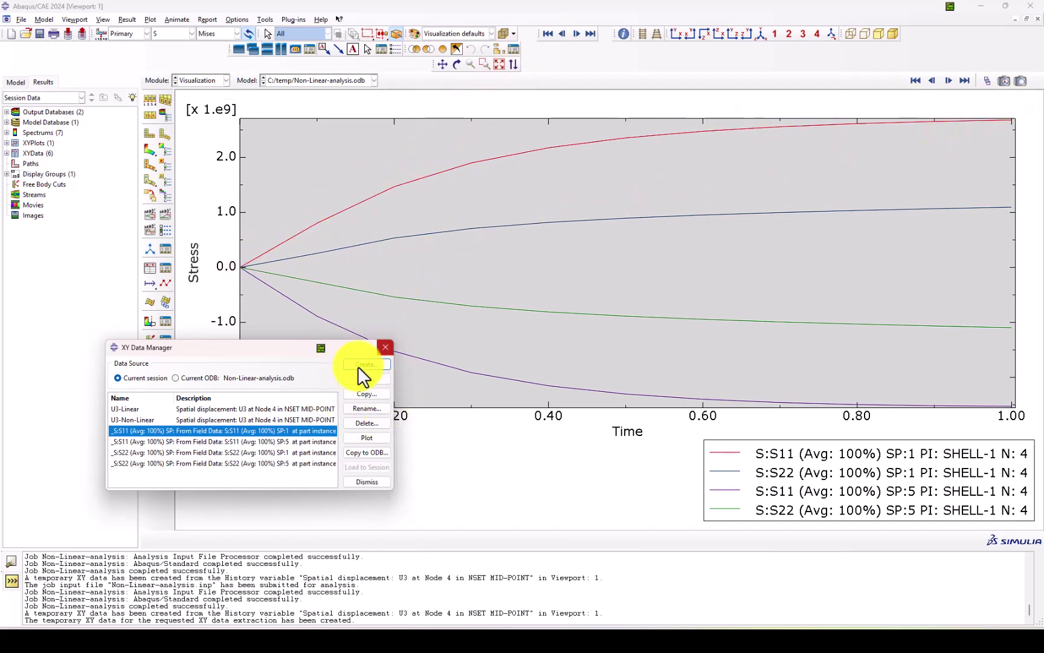
pyautogui.click(368, 437)
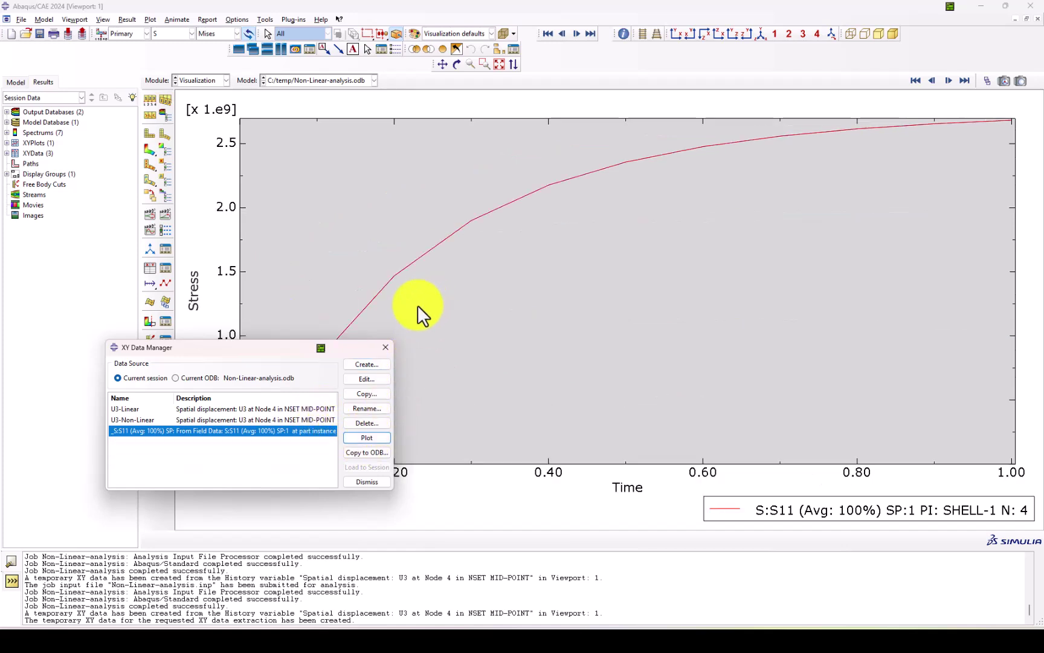
pyautogui.click(385, 347)
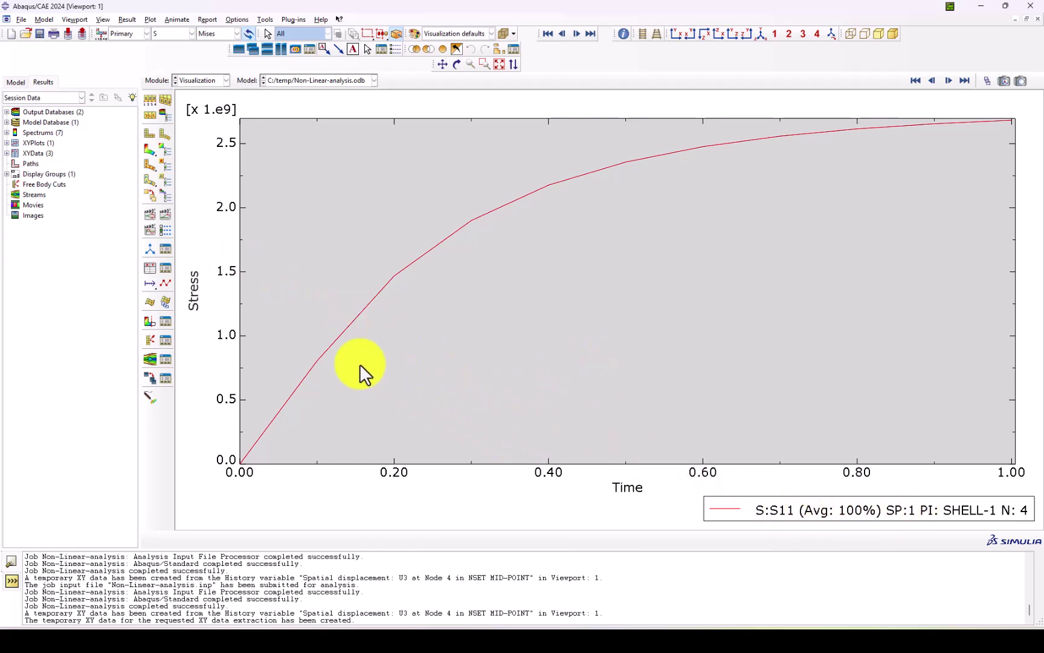
# Leave the XY data and return to the Mises stress contour plot of the deformed plate
pyautogui.click(165, 268)
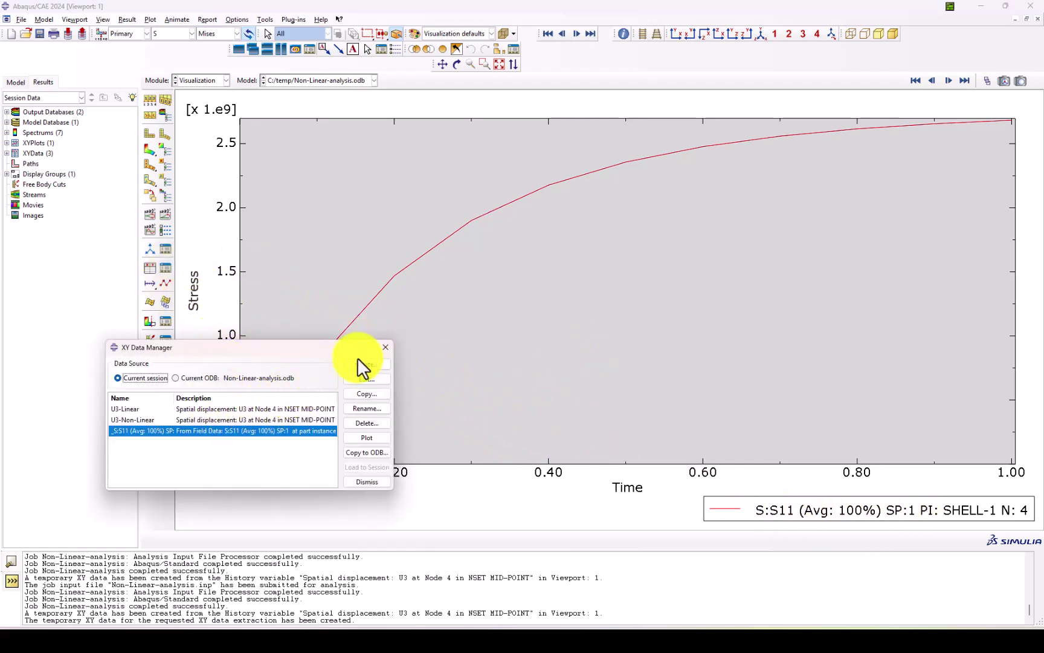
pyautogui.click(386, 346)
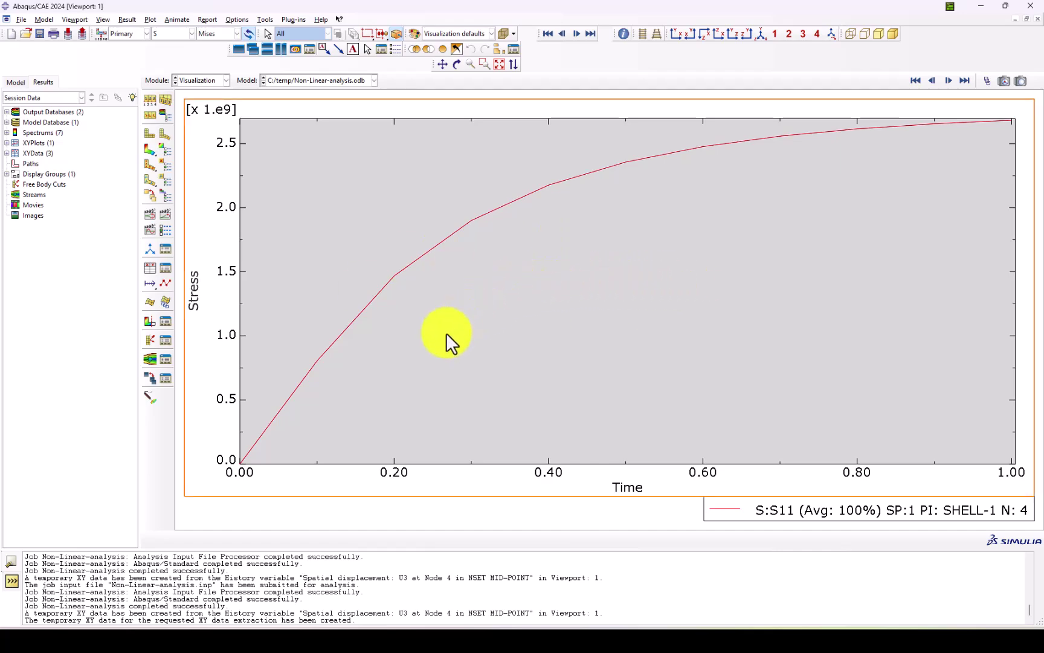
pyautogui.click(150, 149)
pyautogui.keyDown('ctrl'); pyautogui.keyDown('alt'); pyautogui.moveTo(731, 302); pyautogui.dragTo(738, 384); pyautogui.keyUp('alt'); pyautogui.keyUp('ctrl')
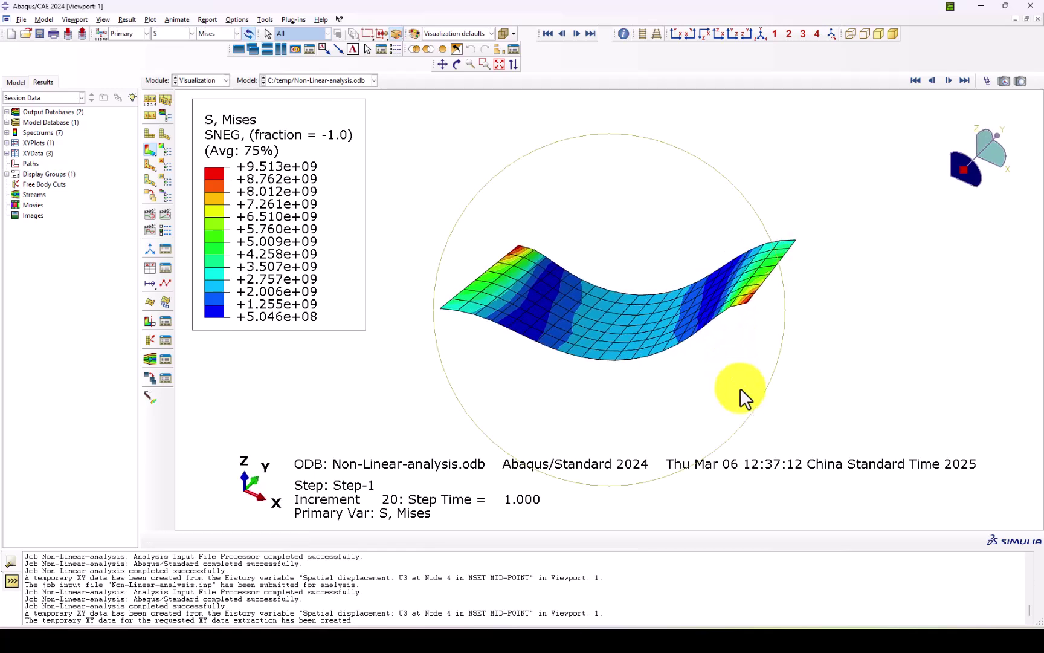